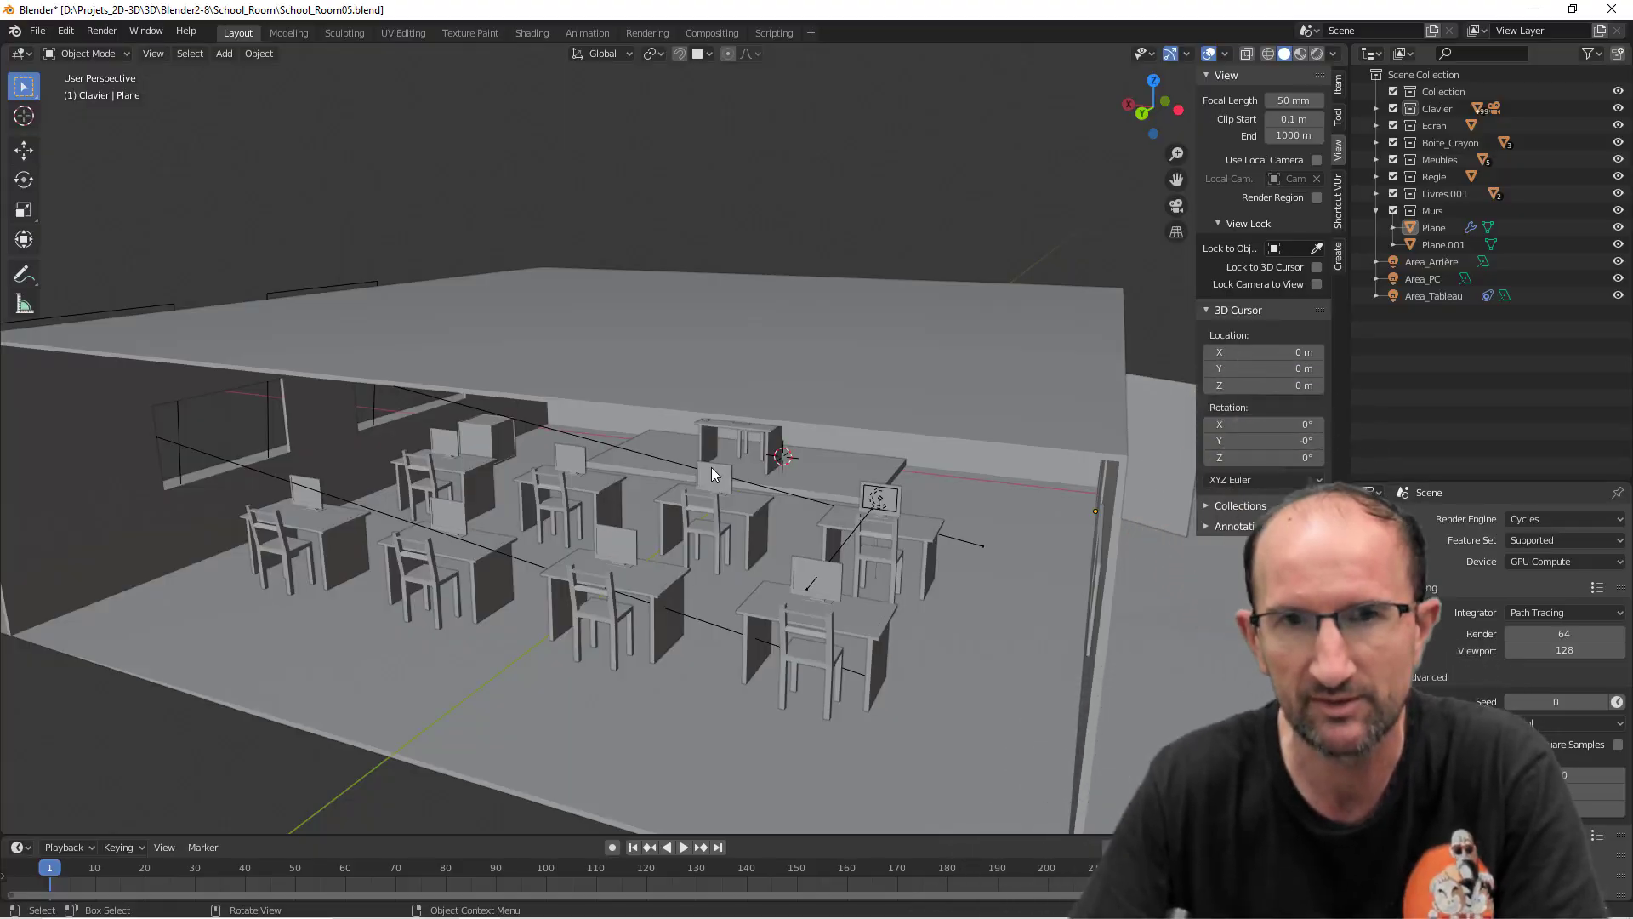
Switch to the browser and look through the Blender 2.8 playlist around the Bevel tutorial
{"action": "key", "text": "alt+Tab"}
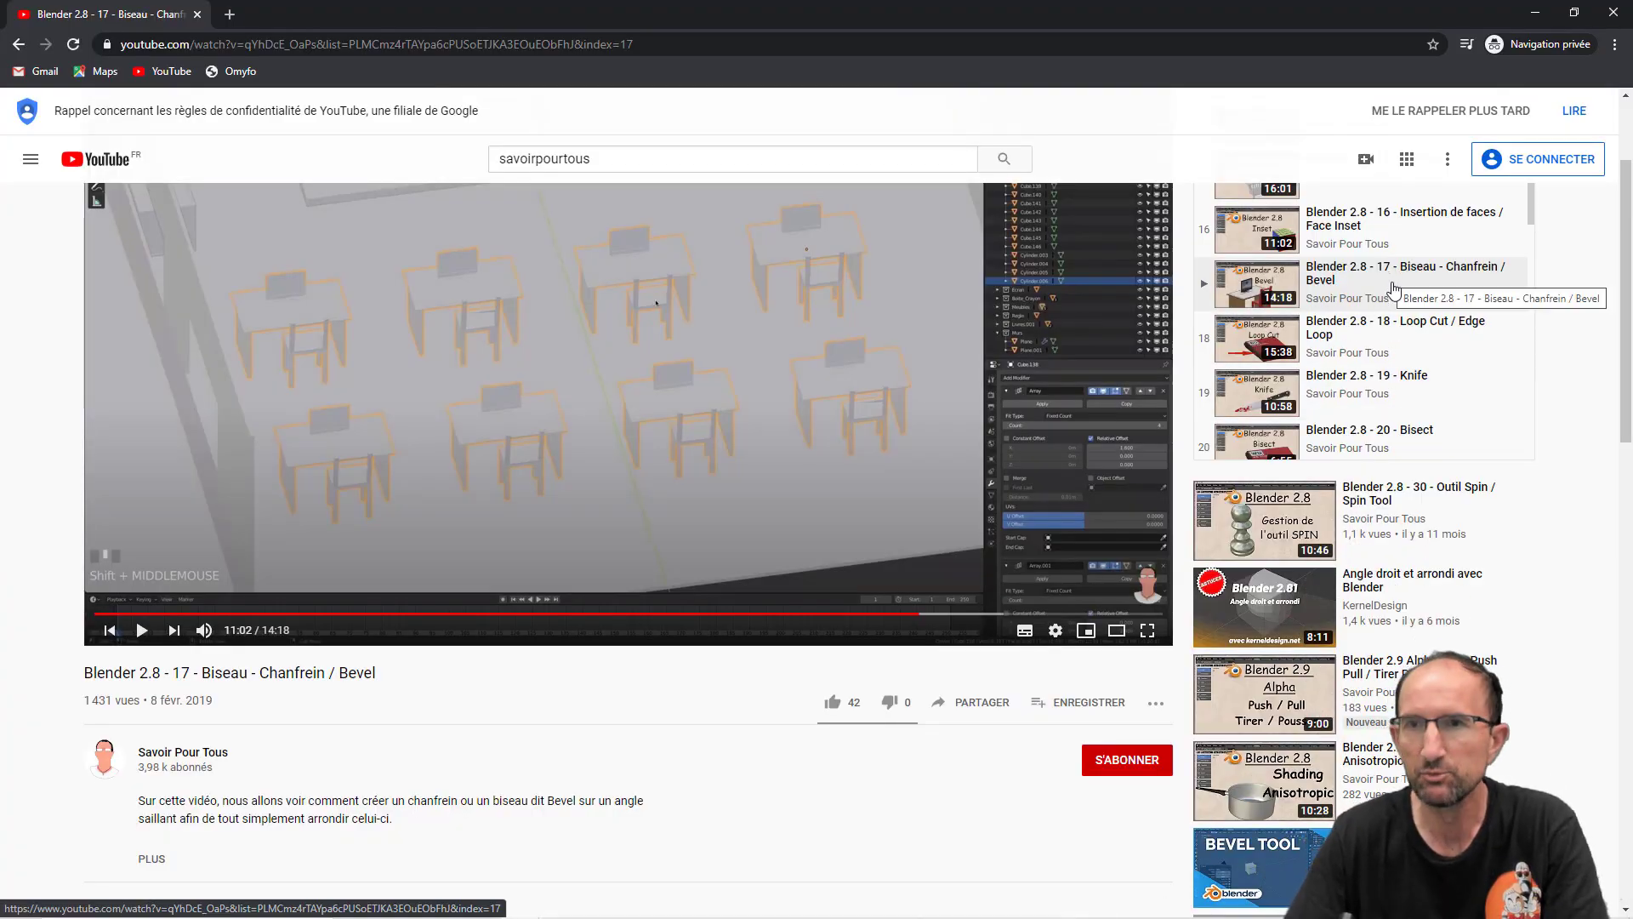
{"action": "scroll", "coordinate": [1391, 280], "scroll_direction": "up", "scroll_amount": 1}
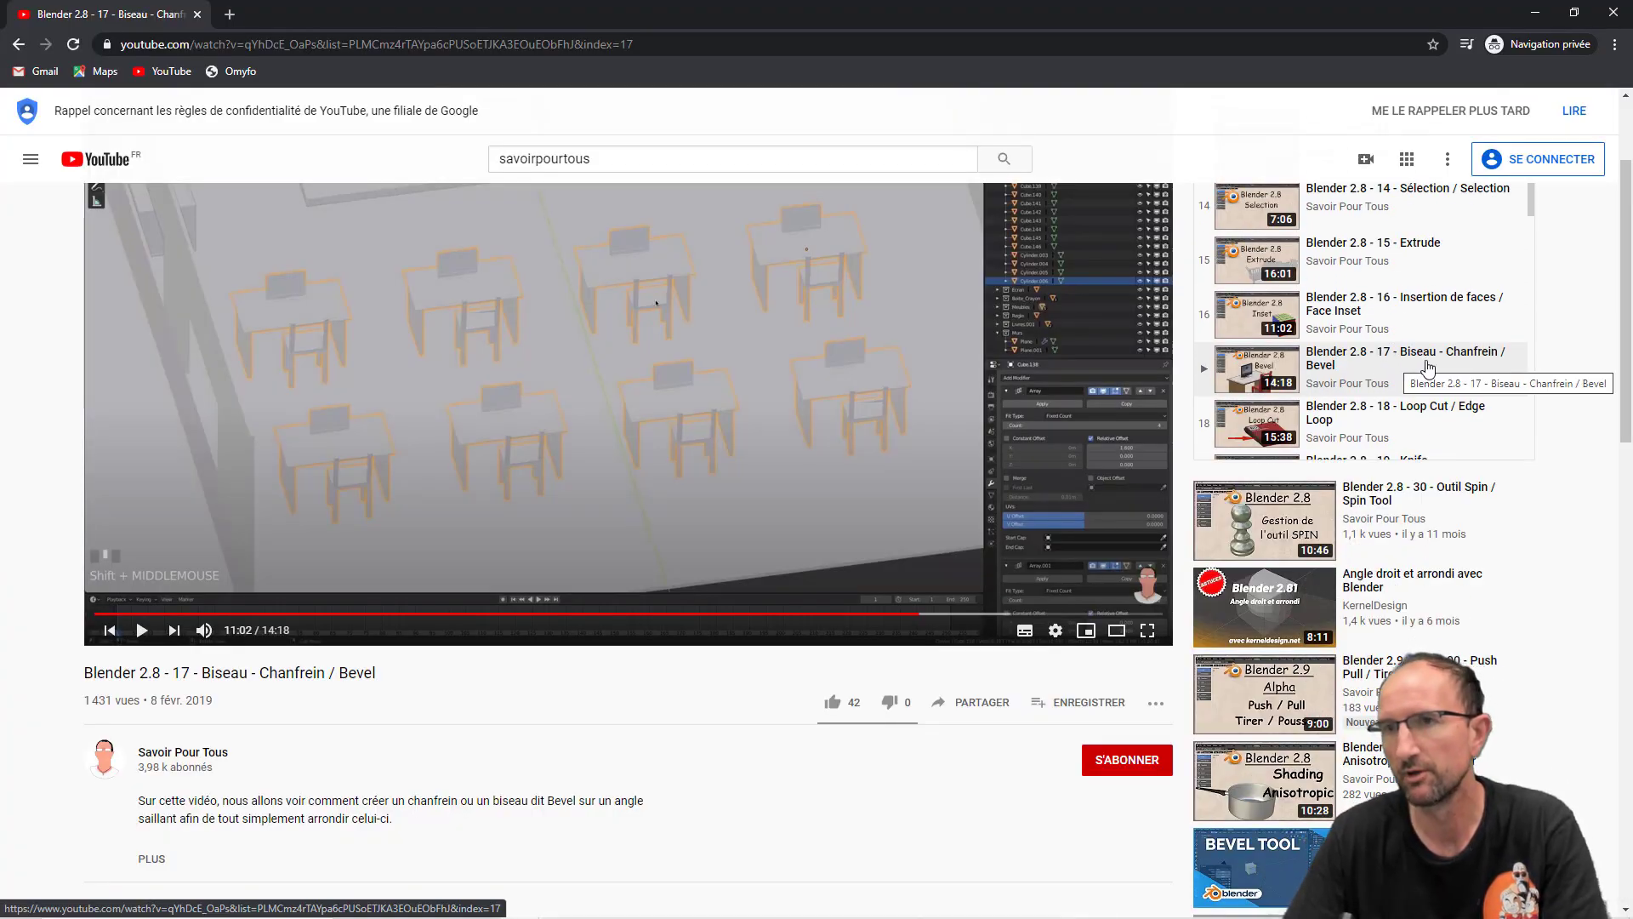
{"action": "scroll", "coordinate": [1057, 429], "scroll_direction": "up", "scroll_amount": 2}
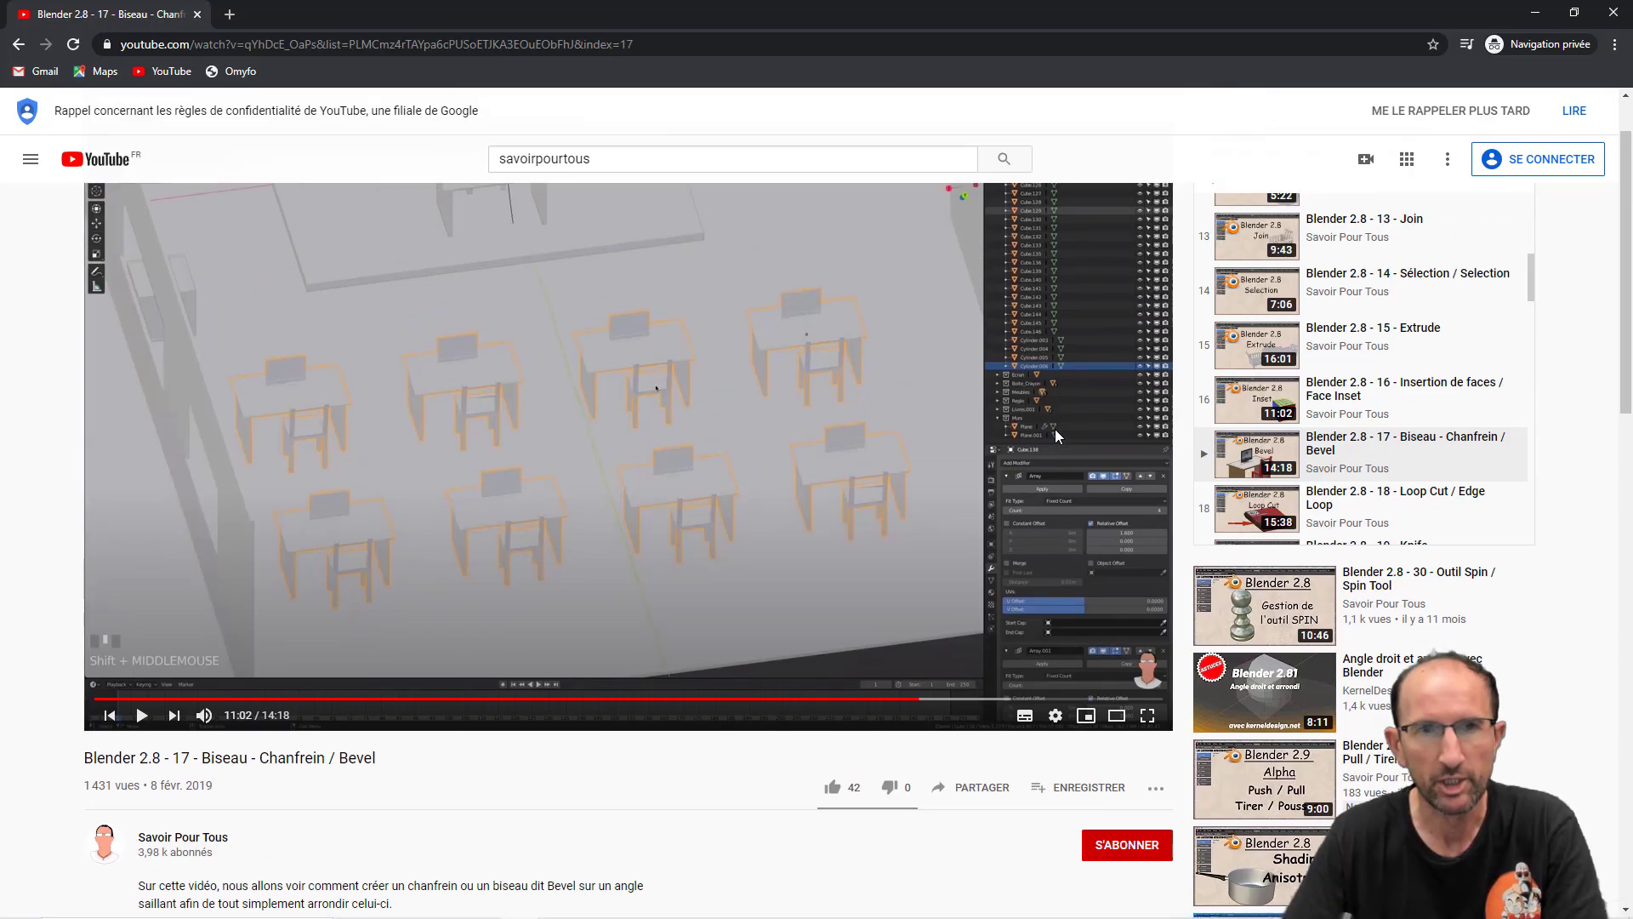
{"action": "scroll", "coordinate": [777, 382], "scroll_direction": "down", "scroll_amount": 2}
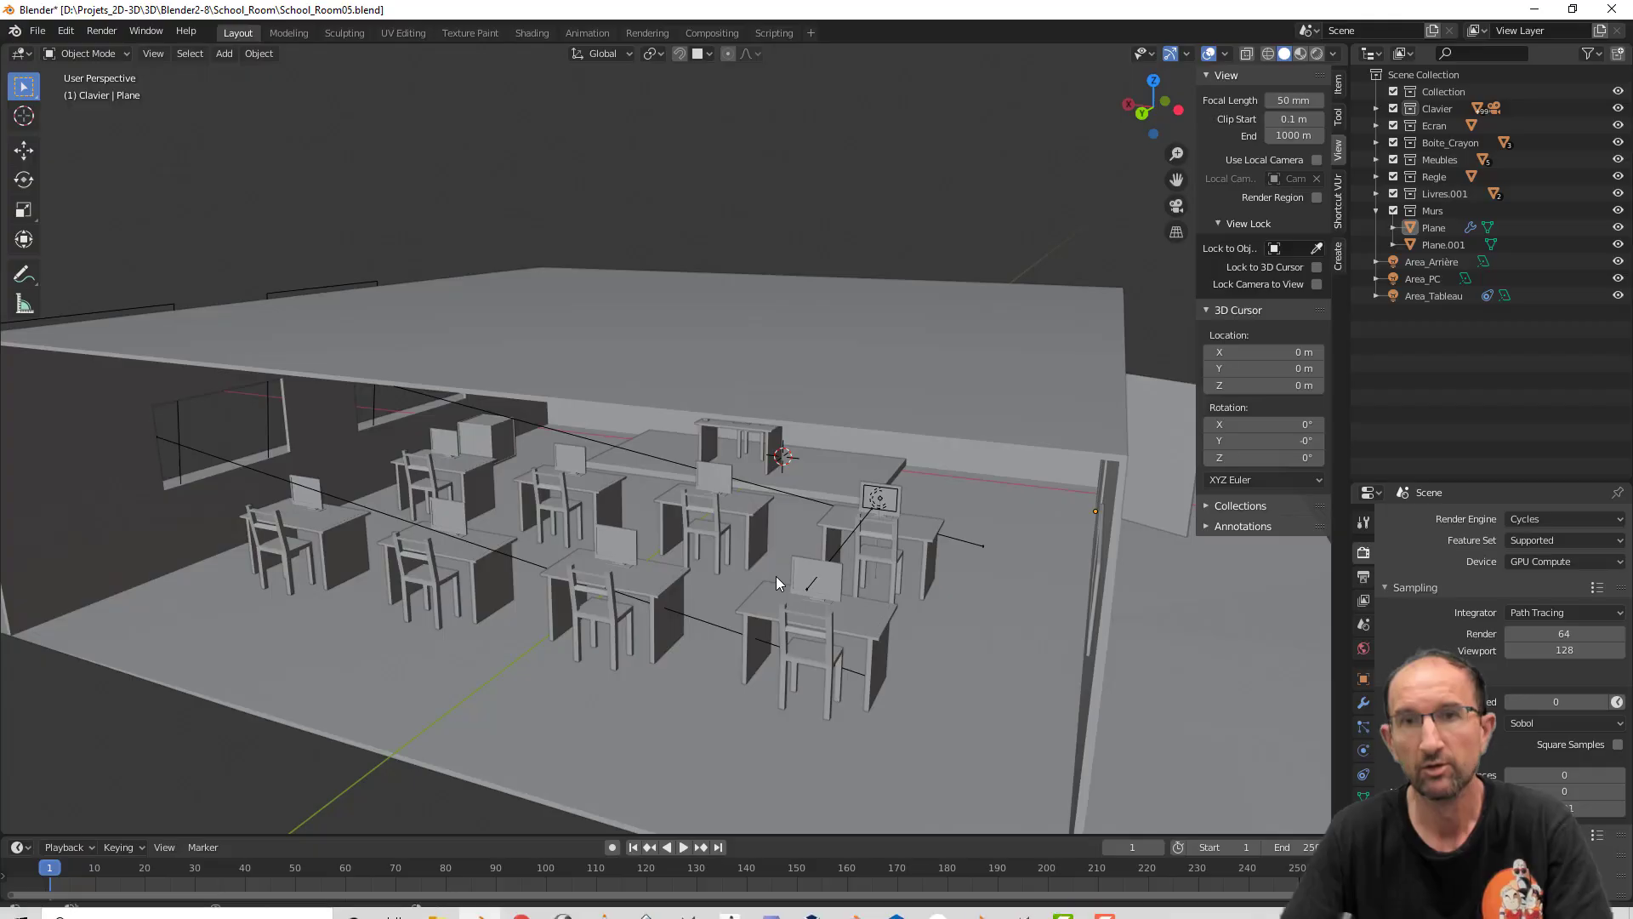
Back in Blender, display the classroom in Material Preview shading and look at the desks and chairs
{"action": "middle_click_drag", "start_coordinate": [775, 575], "coordinate": [829, 585]}
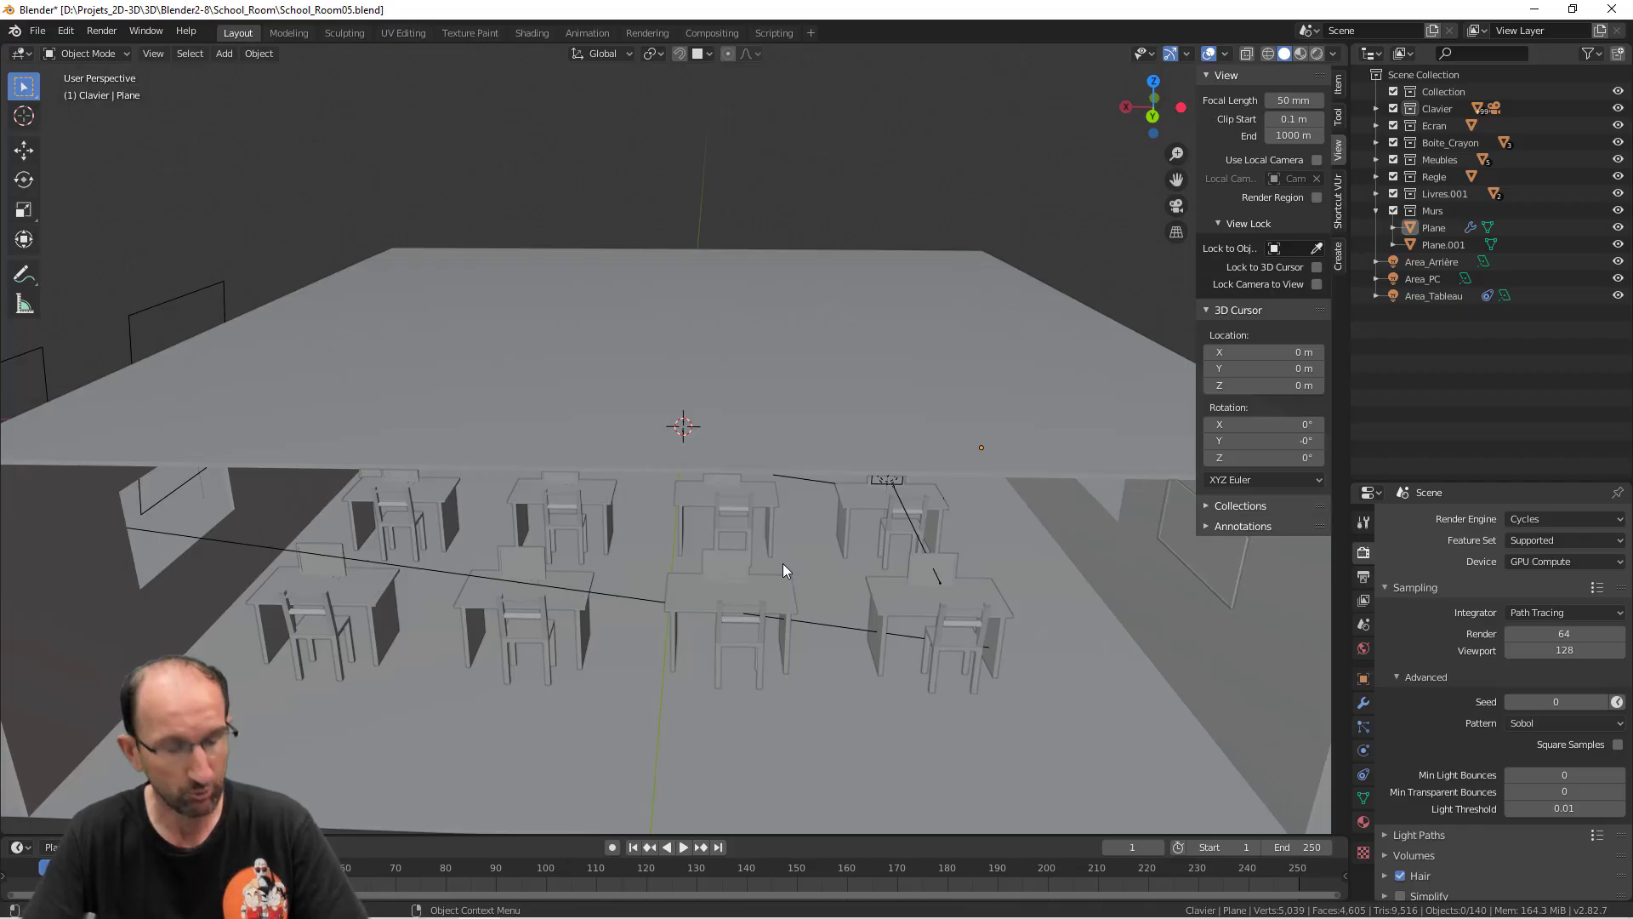
{"action": "mouse_move", "coordinate": [746, 599]}
{"action": "middle_mouse_down"}
{"action": "mouse_move", "coordinate": [771, 585]}
{"action": "mouse_move", "coordinate": [757, 527]}
{"action": "middle_mouse_up"}
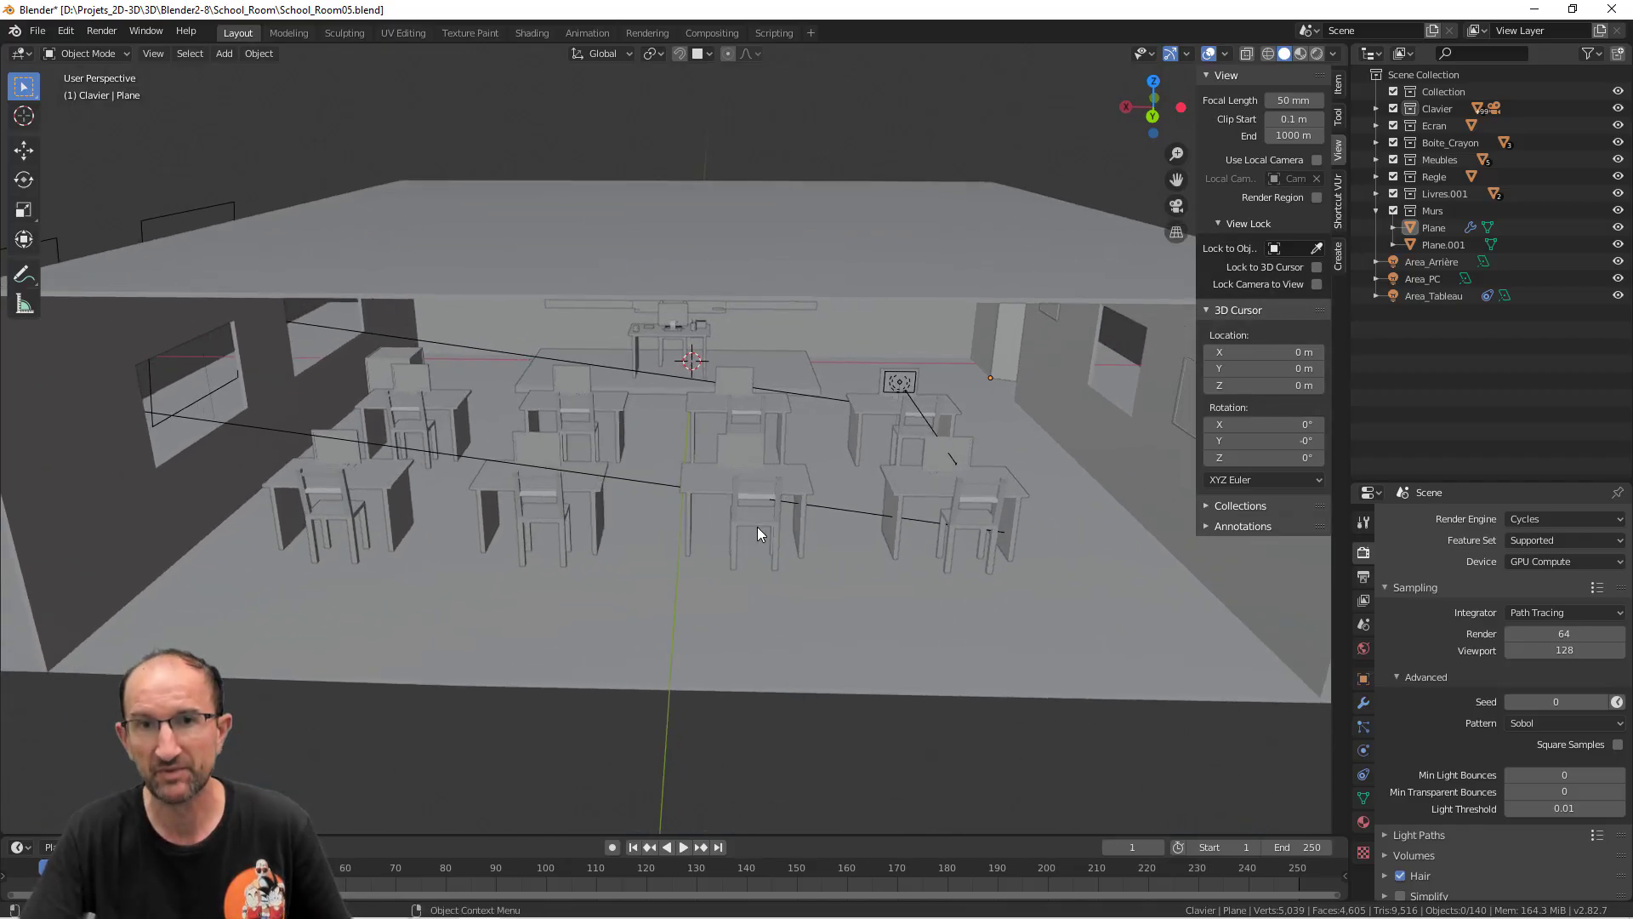
{"action": "key", "text": "z"}
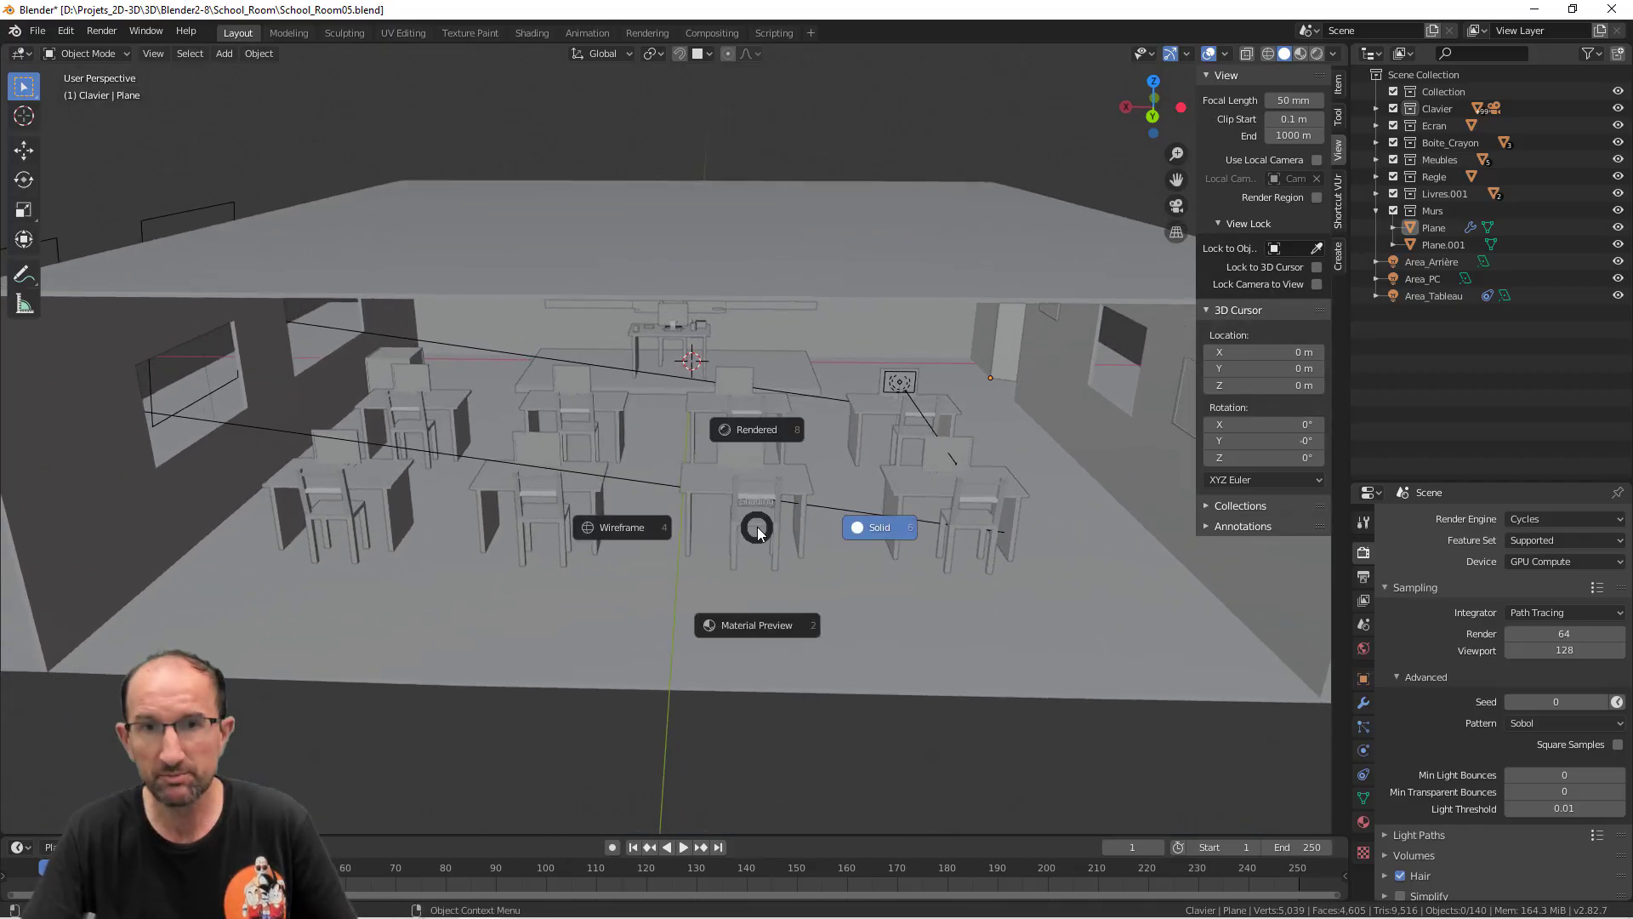
{"action": "left_click", "coordinate": [753, 624]}
{"action": "scroll", "coordinate": [821, 493], "scroll_direction": "up", "scroll_amount": 3}
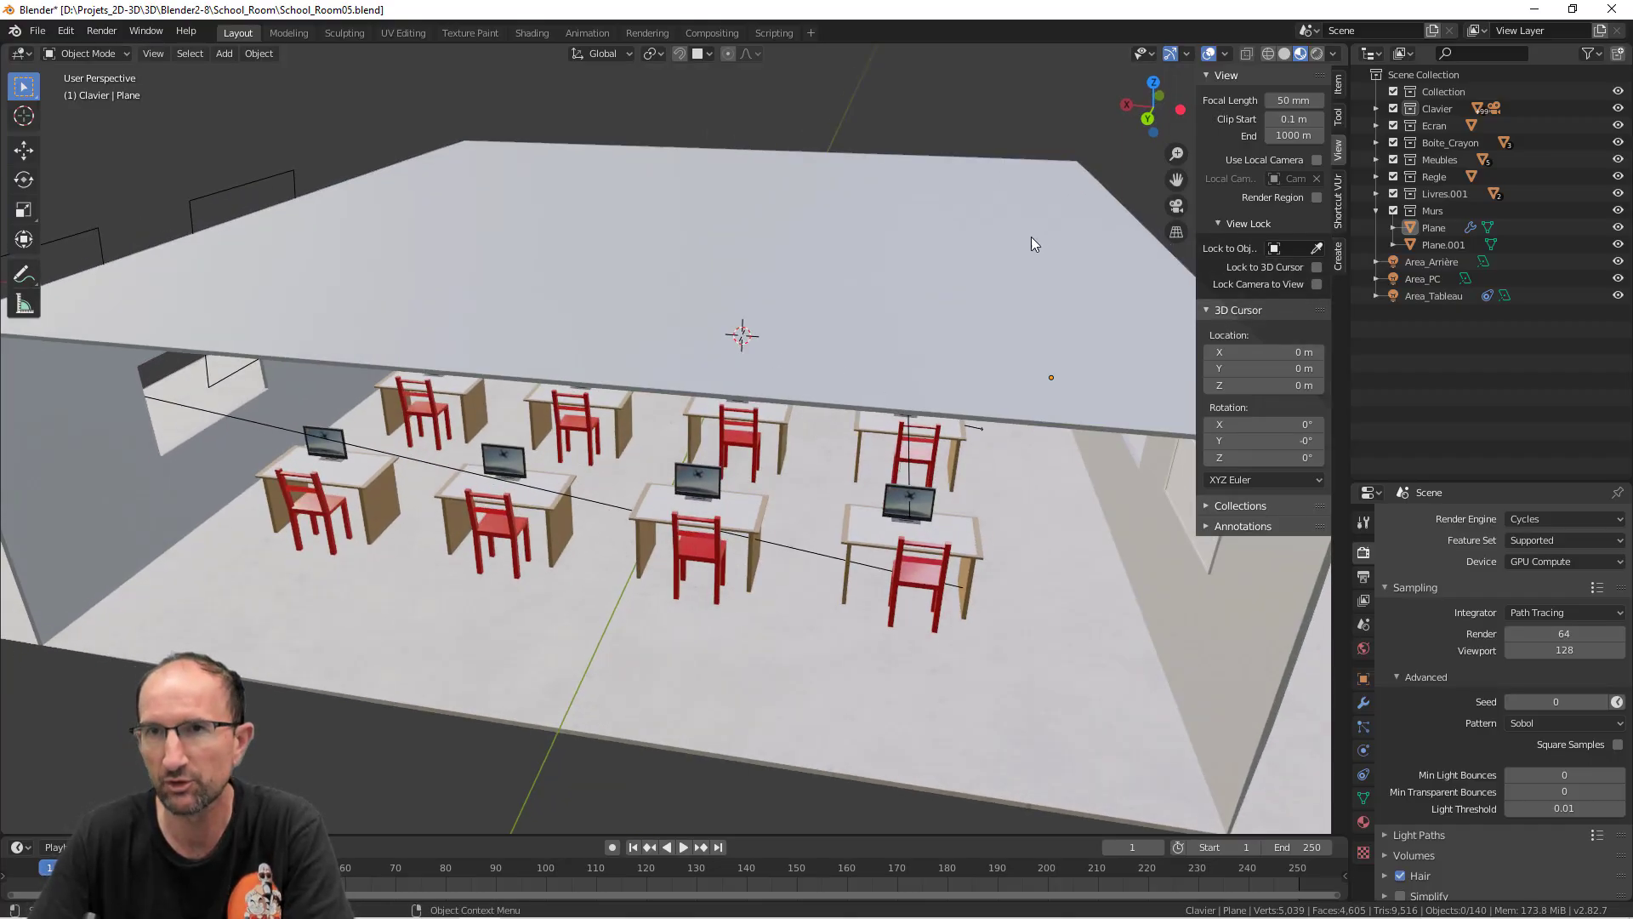
Display the classroom in Rendered shading and view it through the scene camera
{"action": "left_click", "coordinate": [1317, 54]}
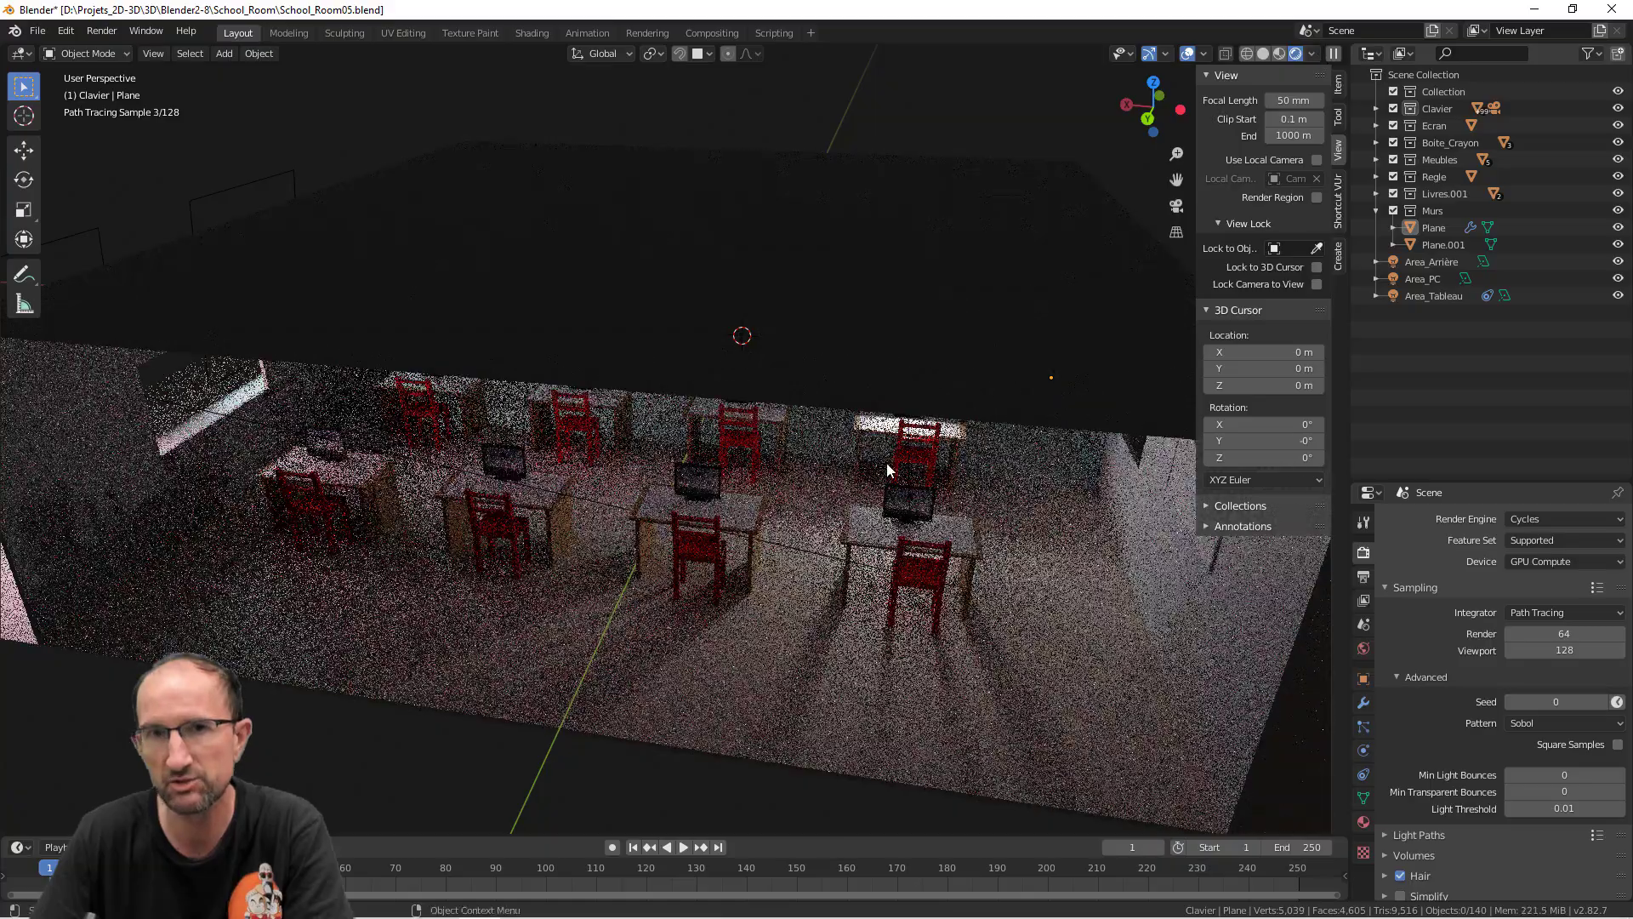
{"action": "middle_click_drag", "start_coordinate": [882, 495], "coordinate": [879, 482]}
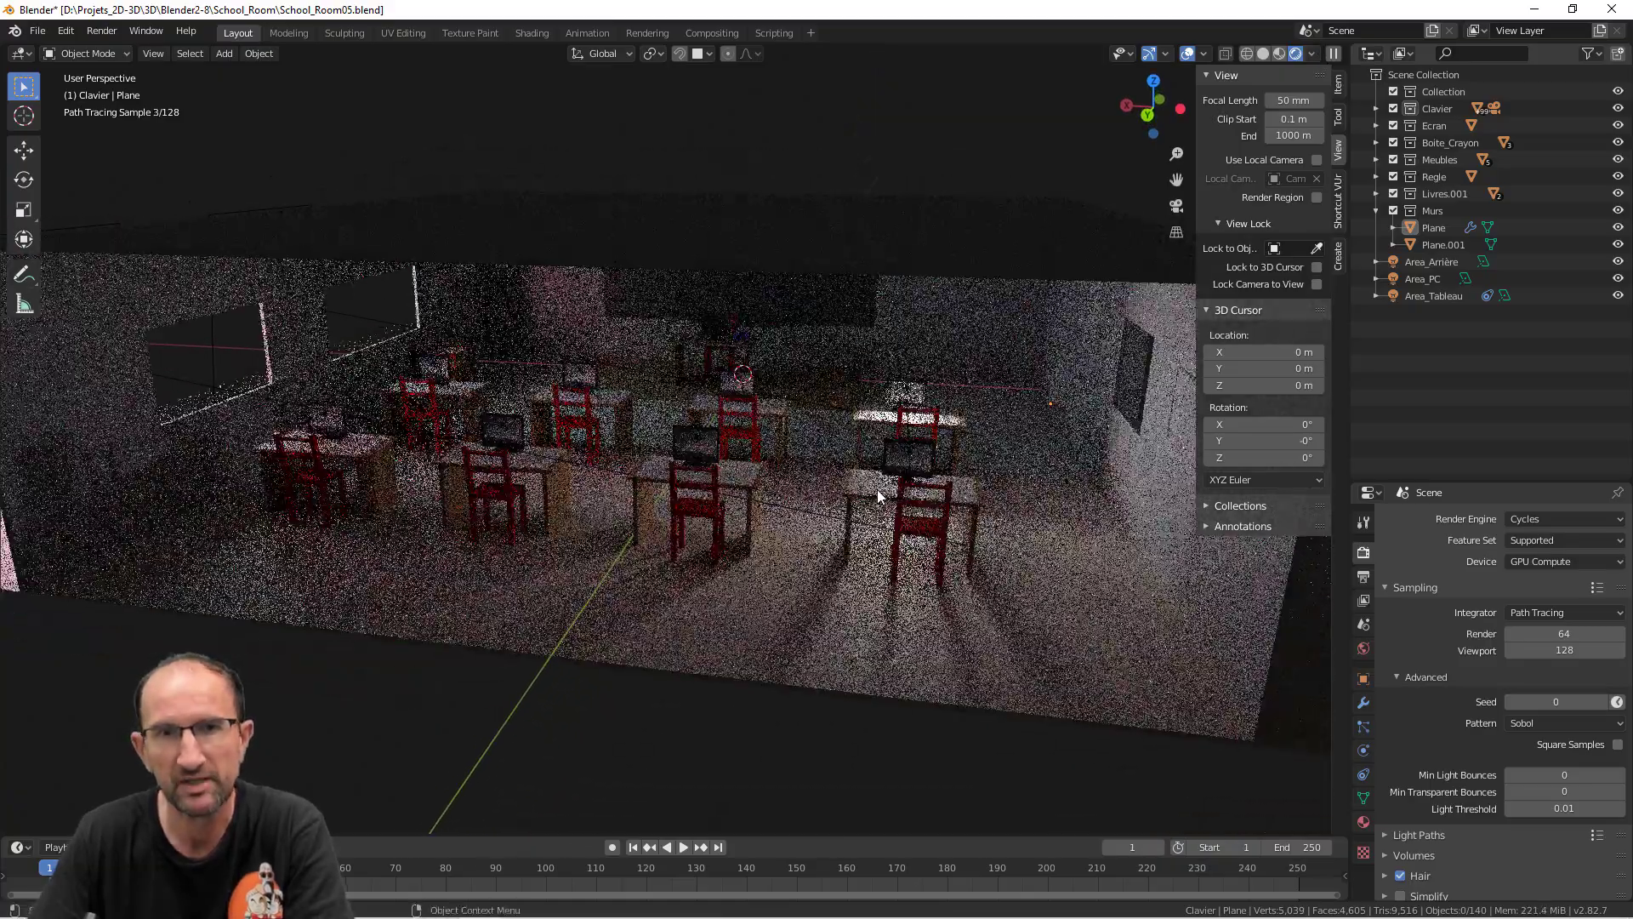
{"action": "middle_click_drag", "start_coordinate": [784, 466], "coordinate": [799, 473]}
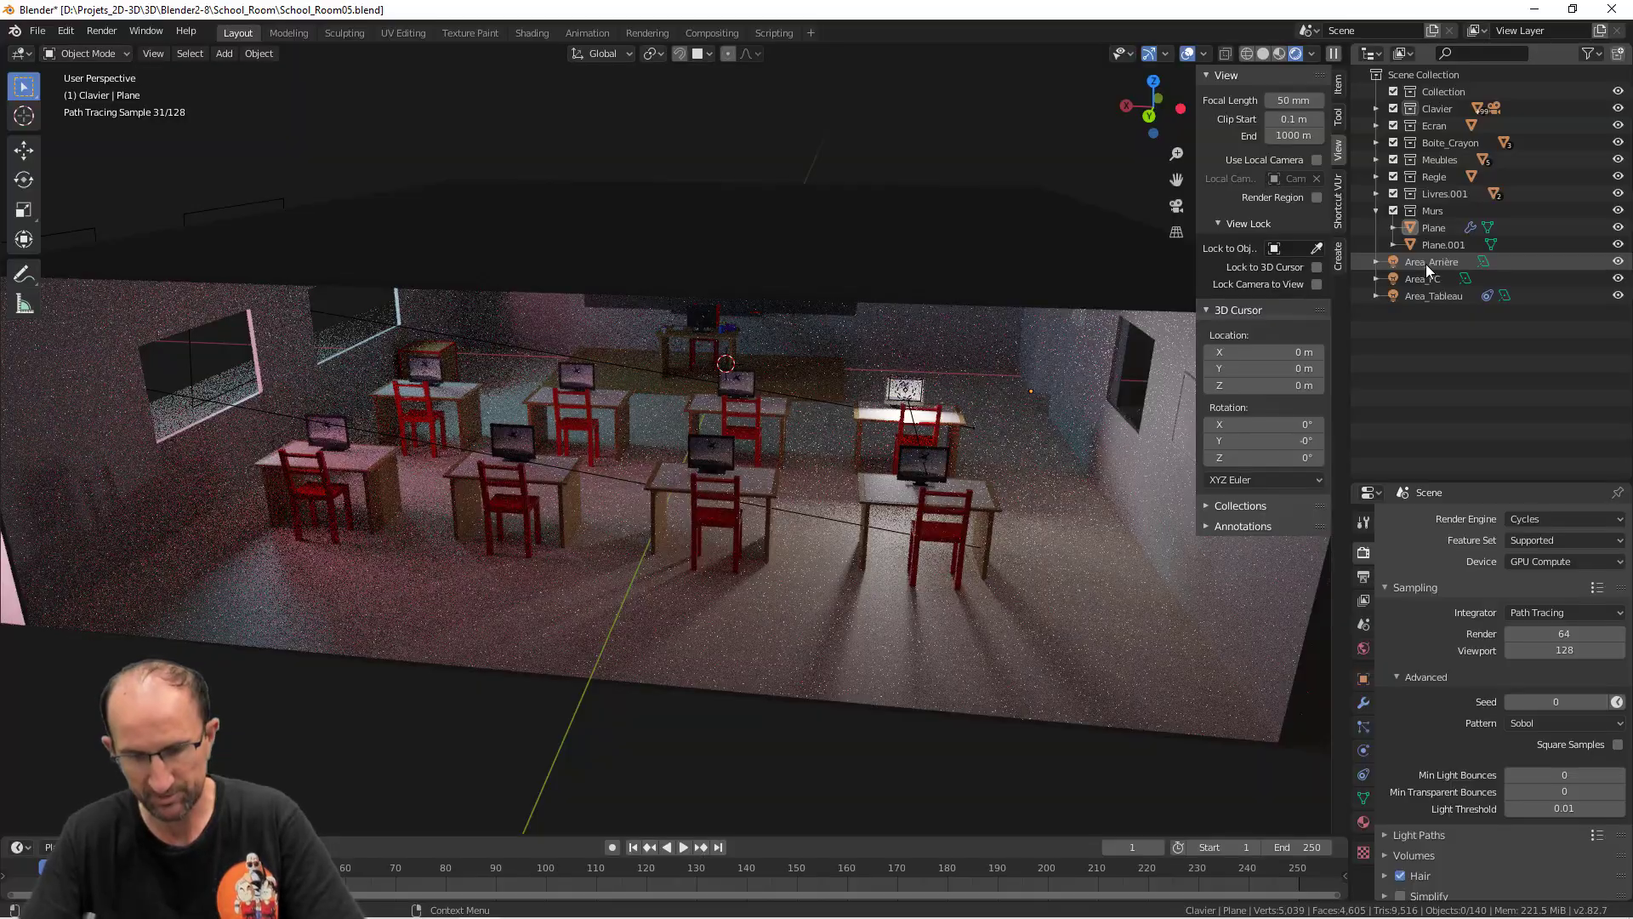
{"action": "key", "text": "KP_0"}
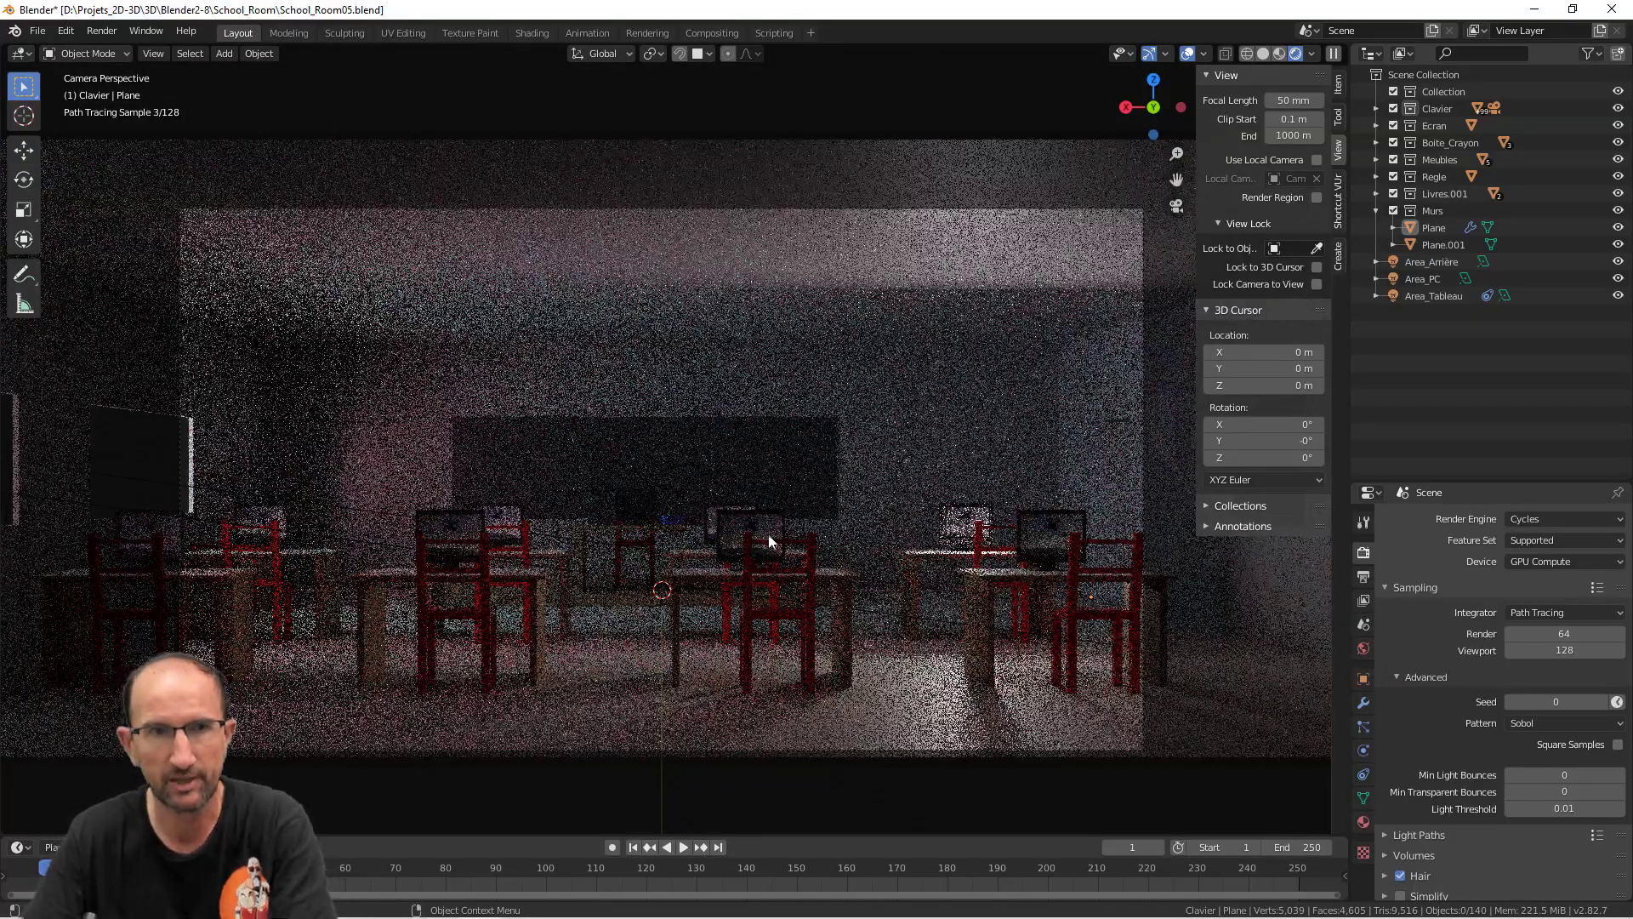
Hide the Area_Tableau, Area_PC and Area_Arrière lights and display the World surface settings
{"action": "left_click", "coordinate": [1617, 296]}
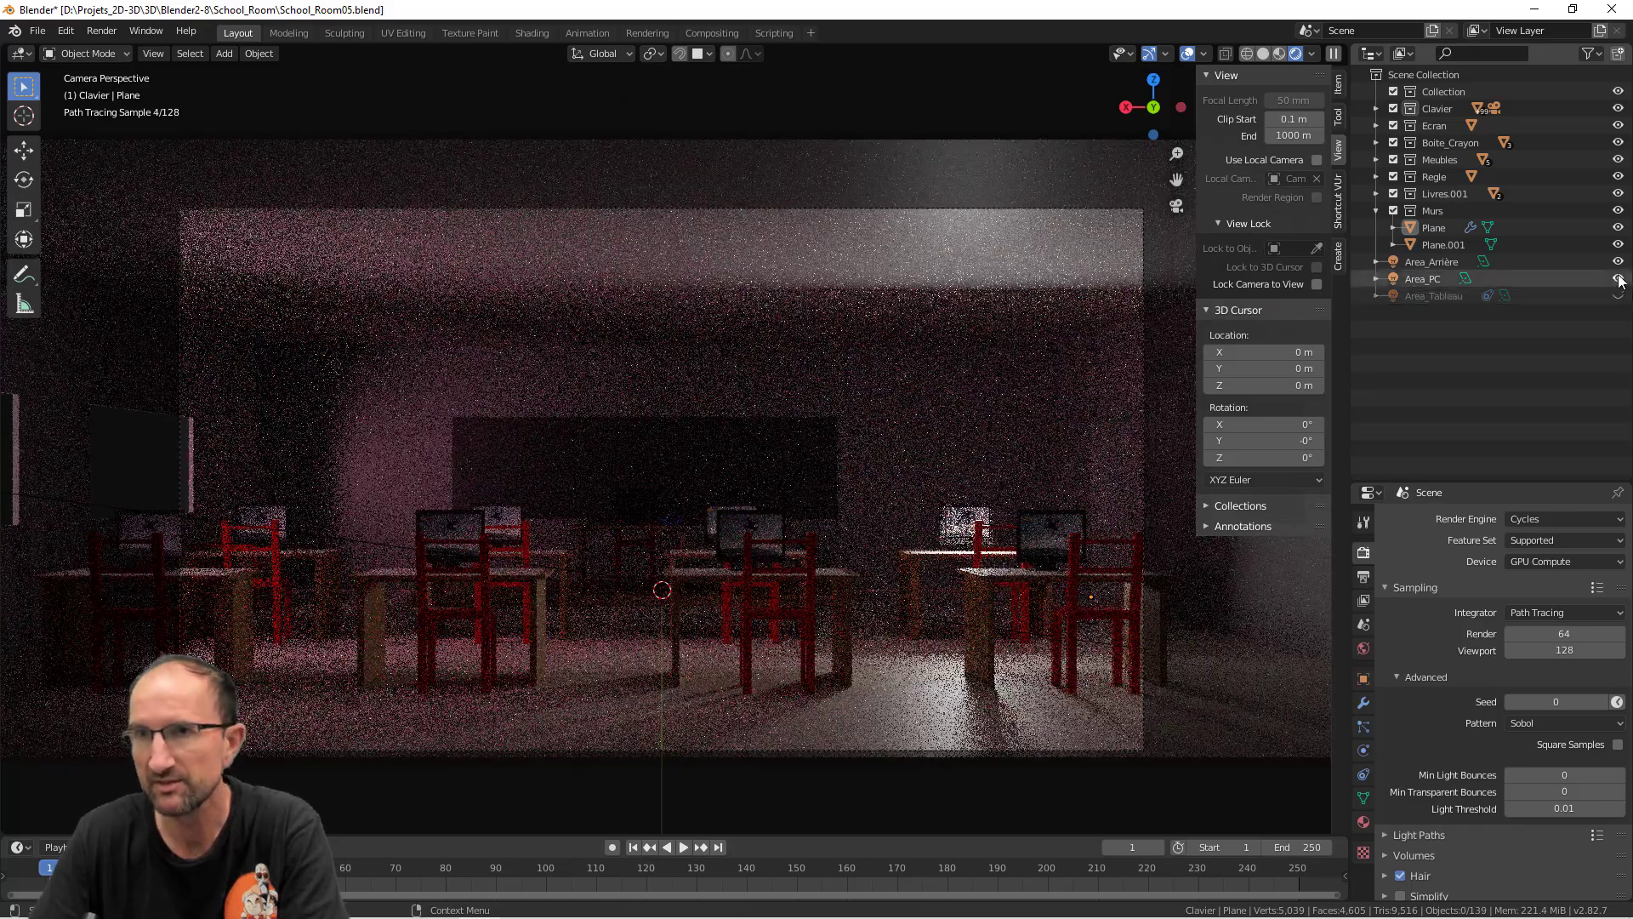
{"action": "left_click", "coordinate": [1617, 279]}
{"action": "left_click", "coordinate": [1617, 262]}
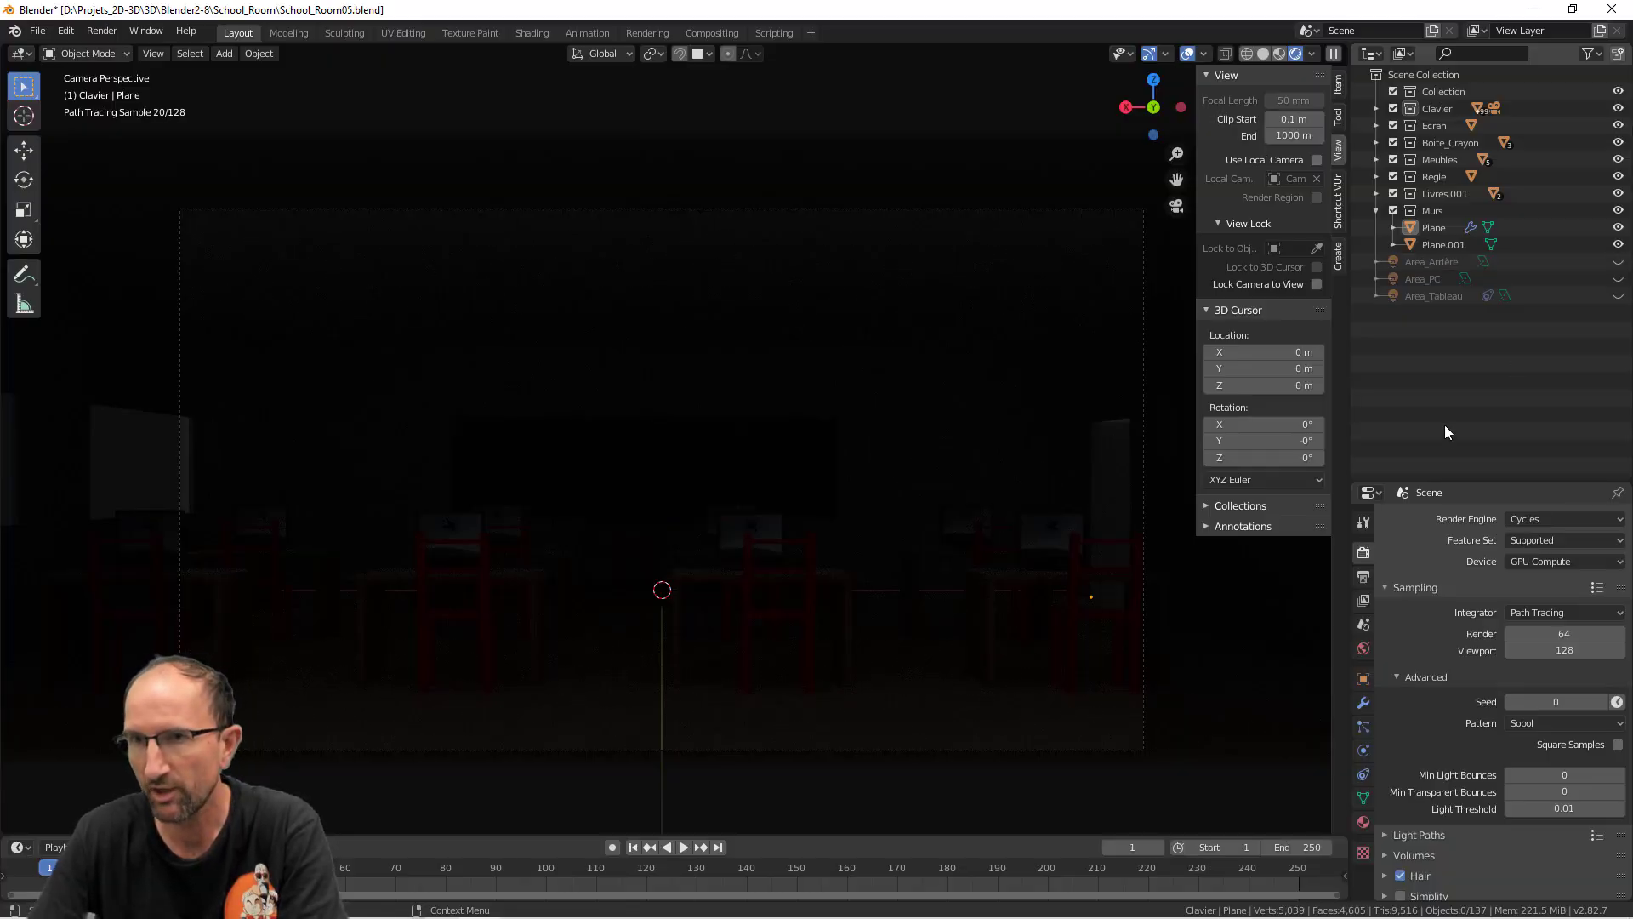
{"action": "left_click", "coordinate": [1363, 649]}
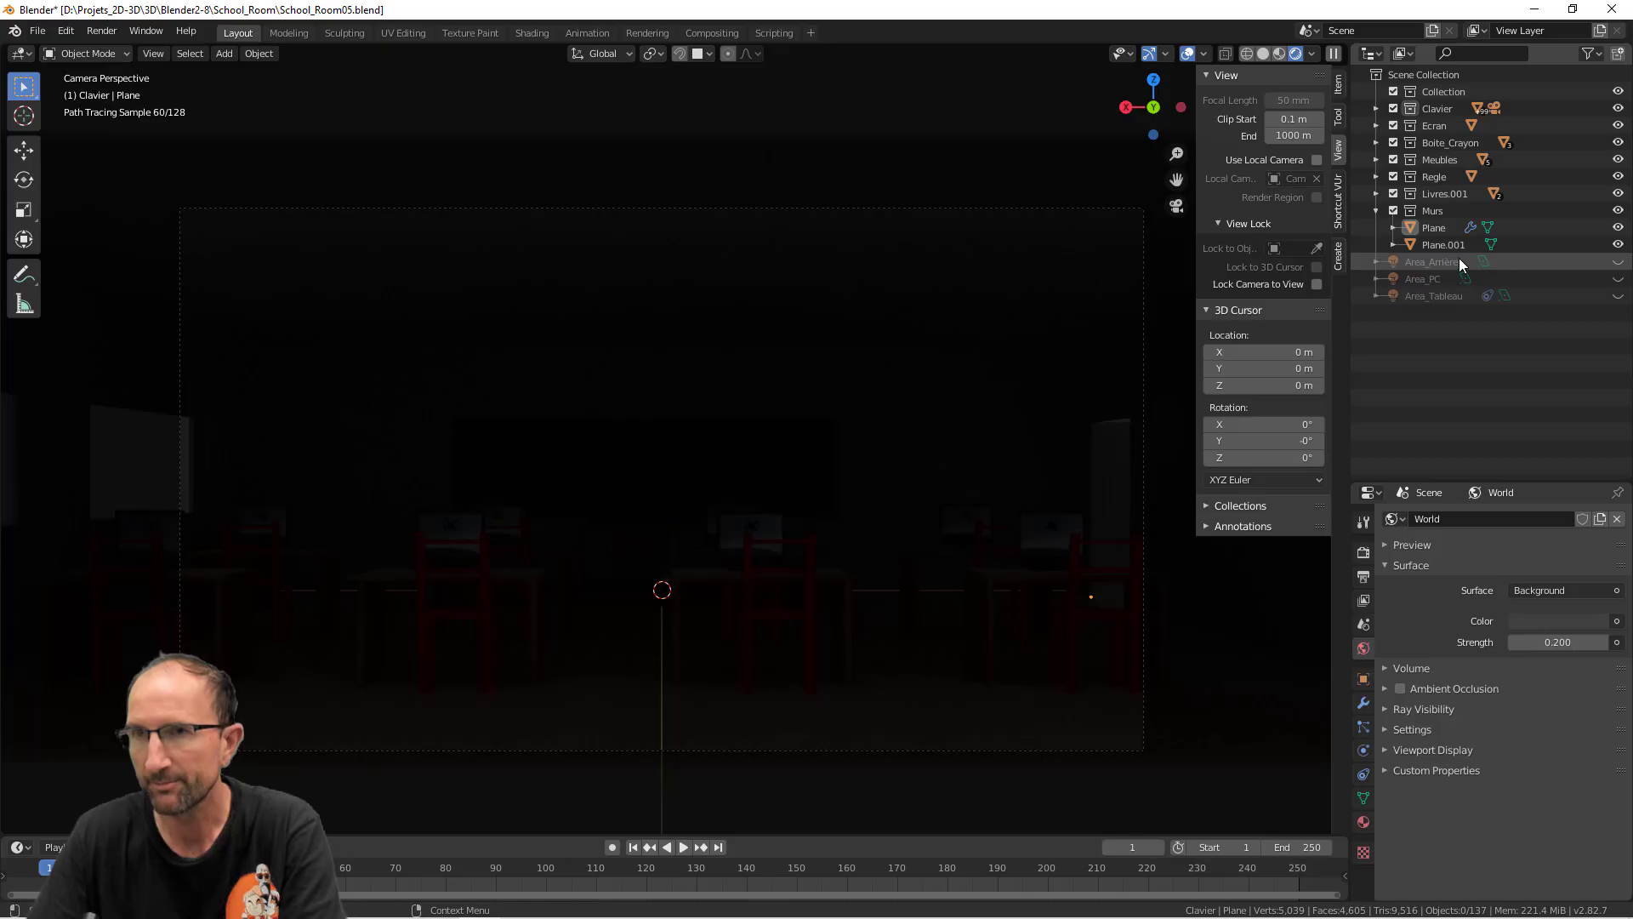
Make the Area_Arrière light visible, select it and display its light settings
{"action": "left_click", "coordinate": [1618, 262]}
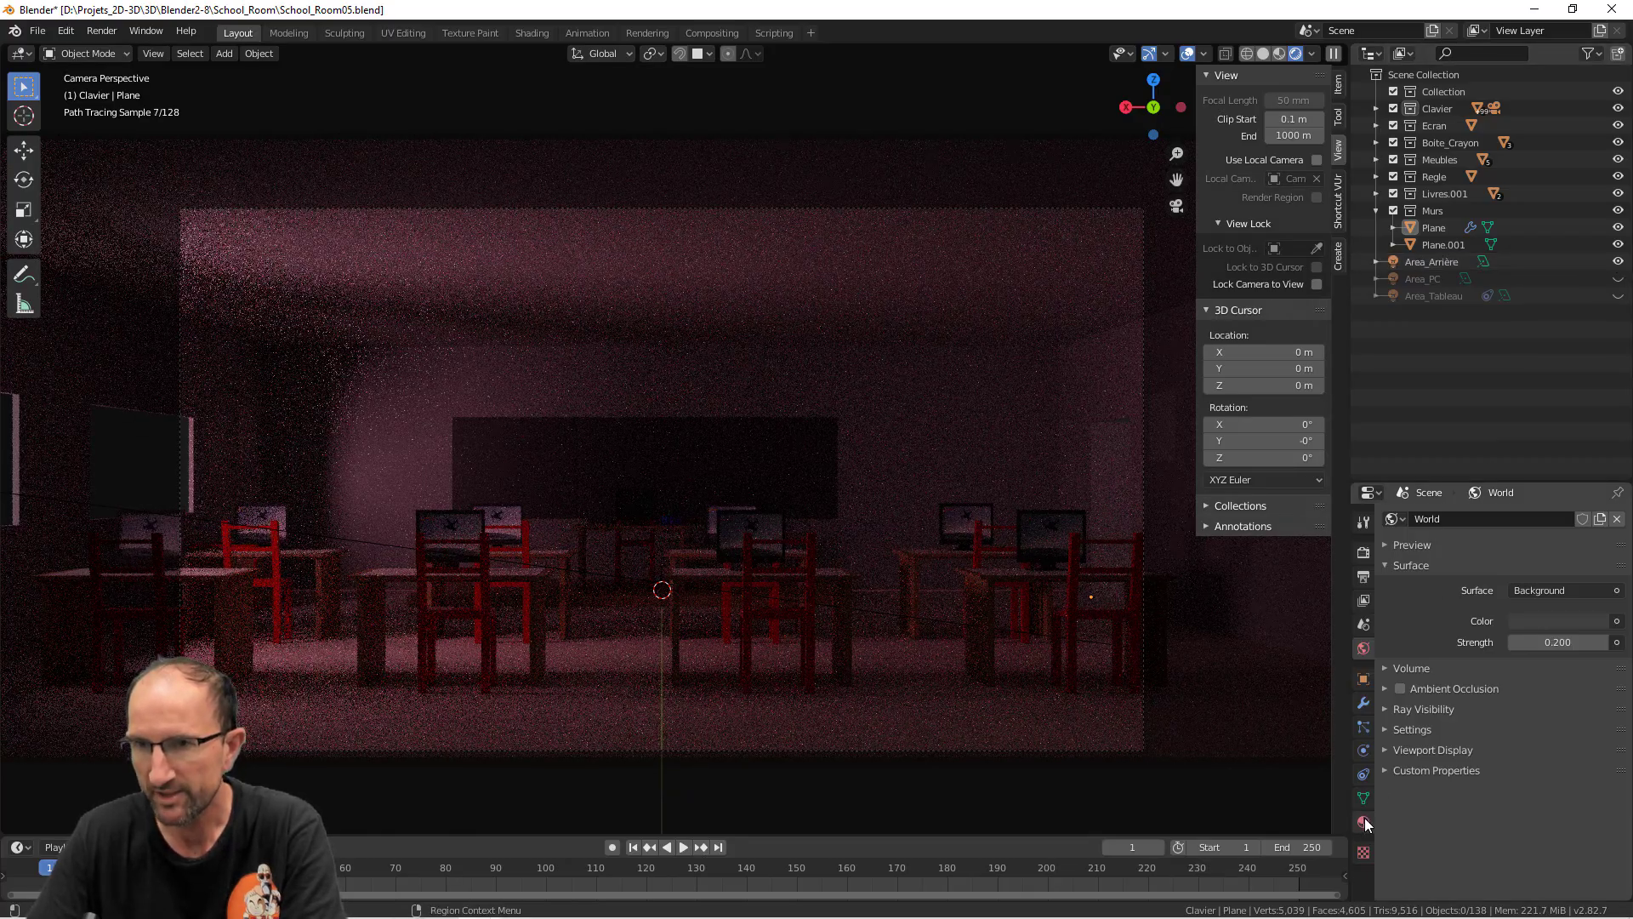
{"action": "left_click", "coordinate": [1444, 263]}
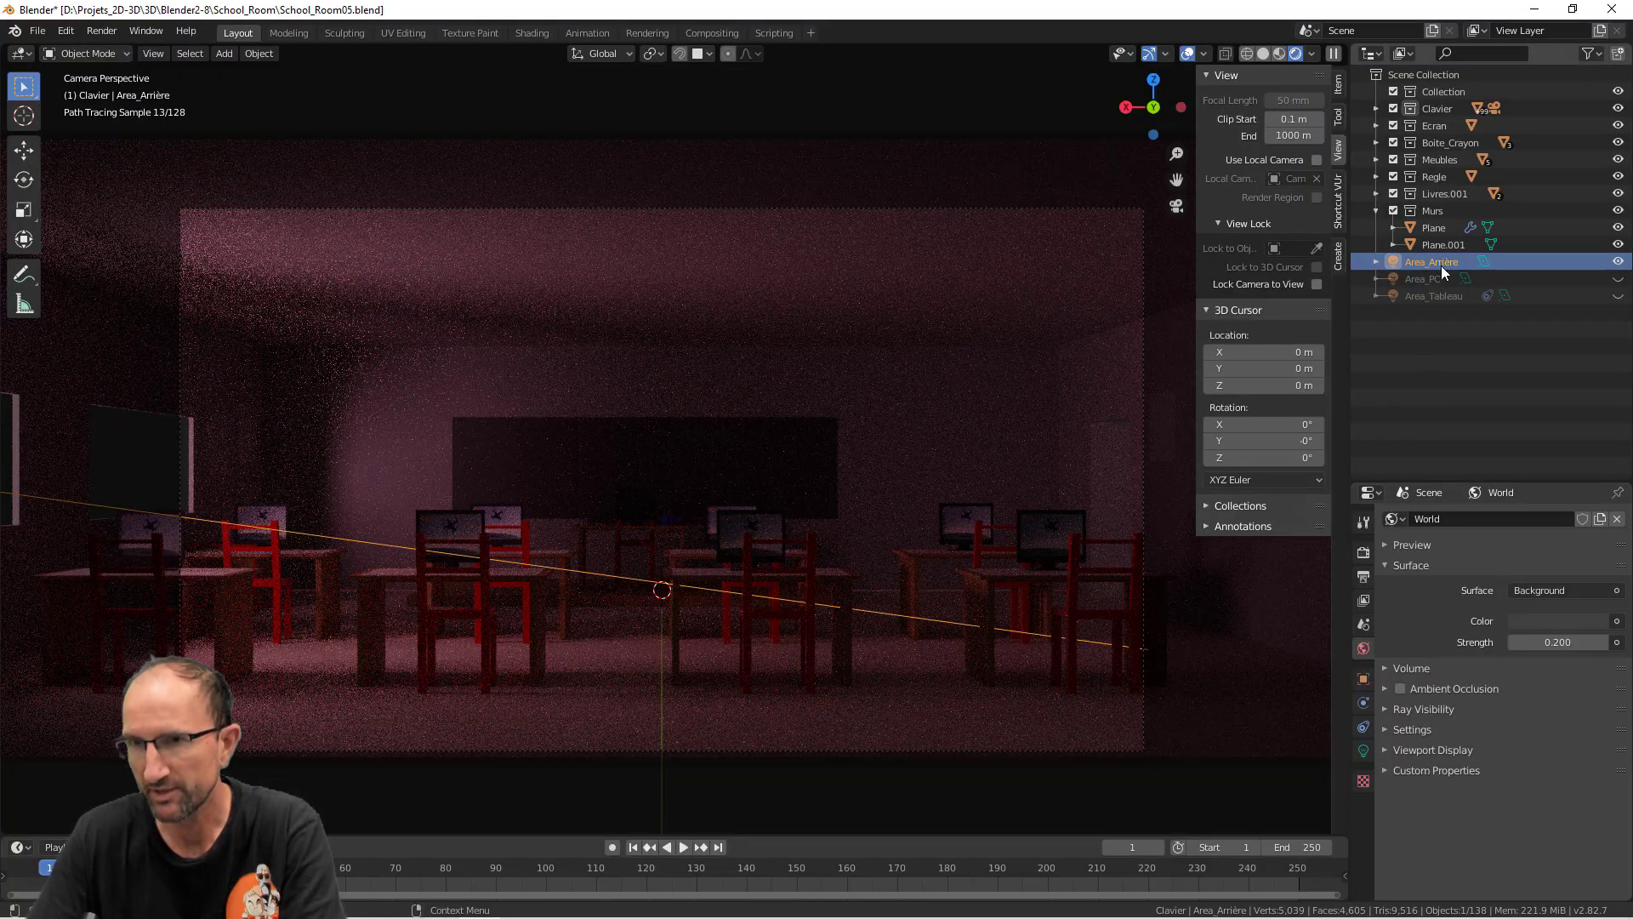
{"action": "left_click", "coordinate": [1363, 752]}
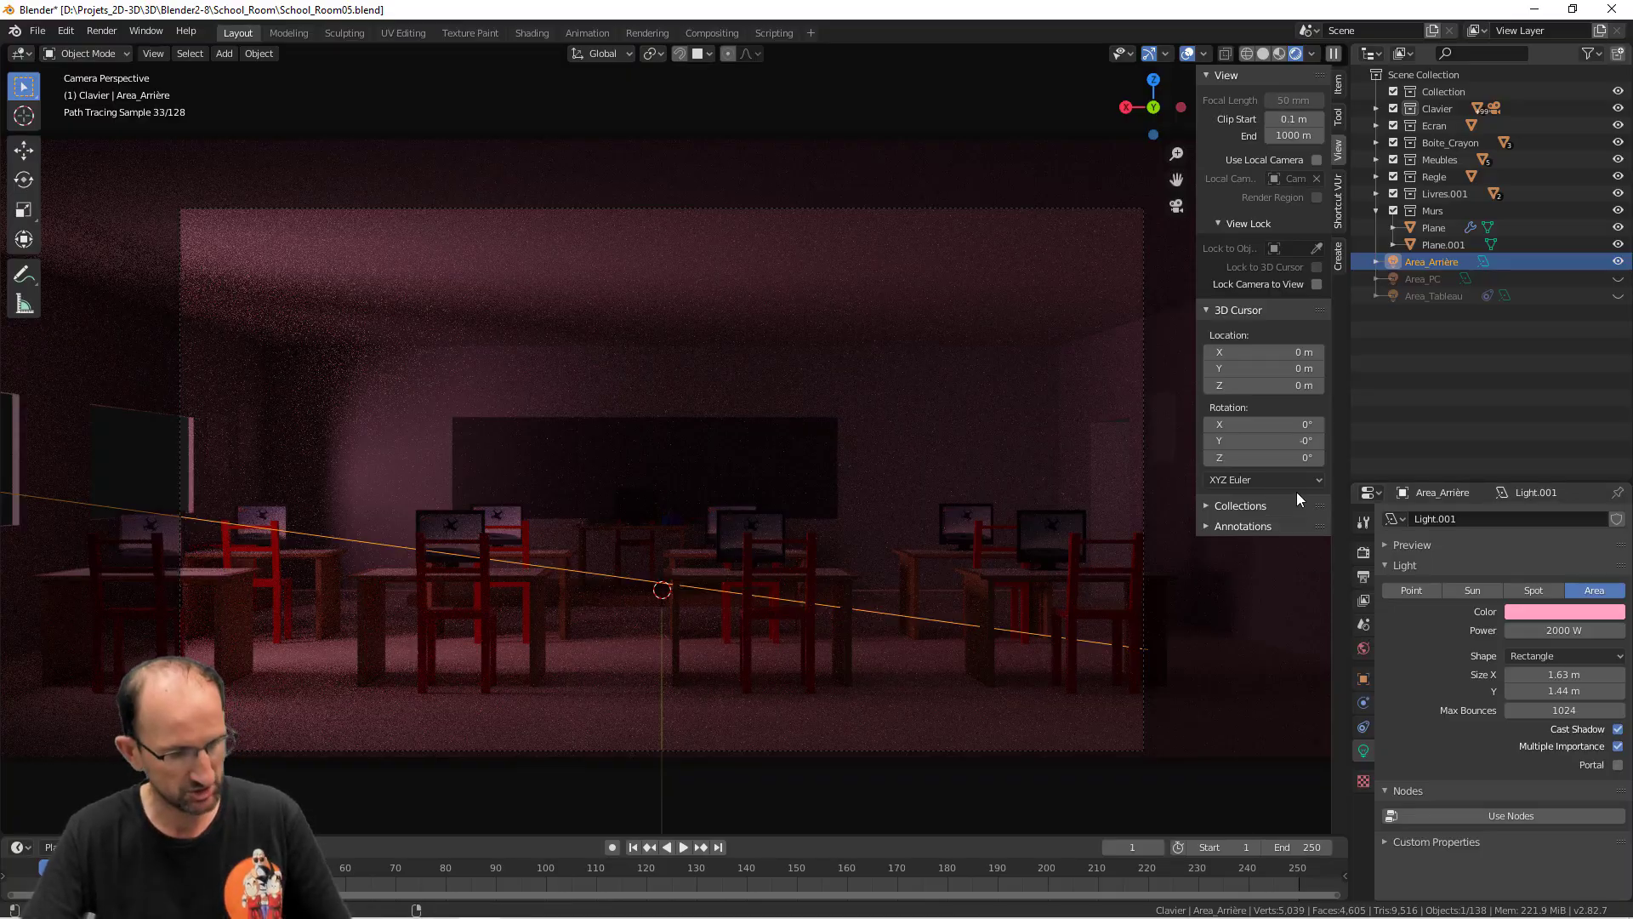
Hide the 3D view's sidebar and widen the properties area to about a third of the window
{"action": "key", "text": "n"}
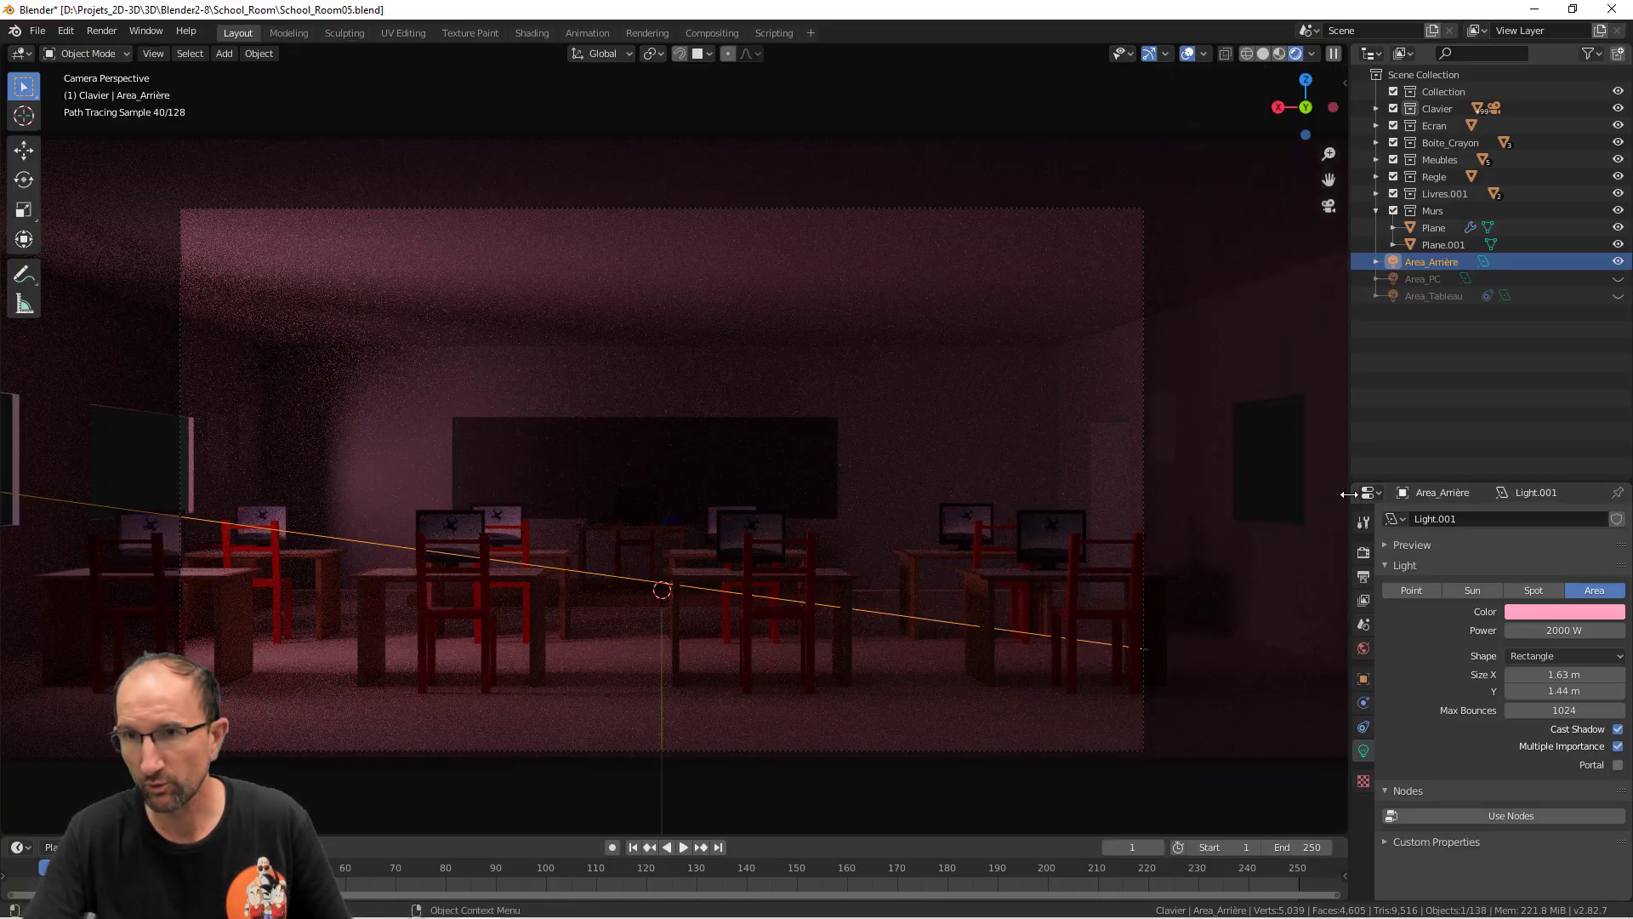
{"action": "left_click_drag", "start_coordinate": [1349, 493], "coordinate": [1042, 501]}
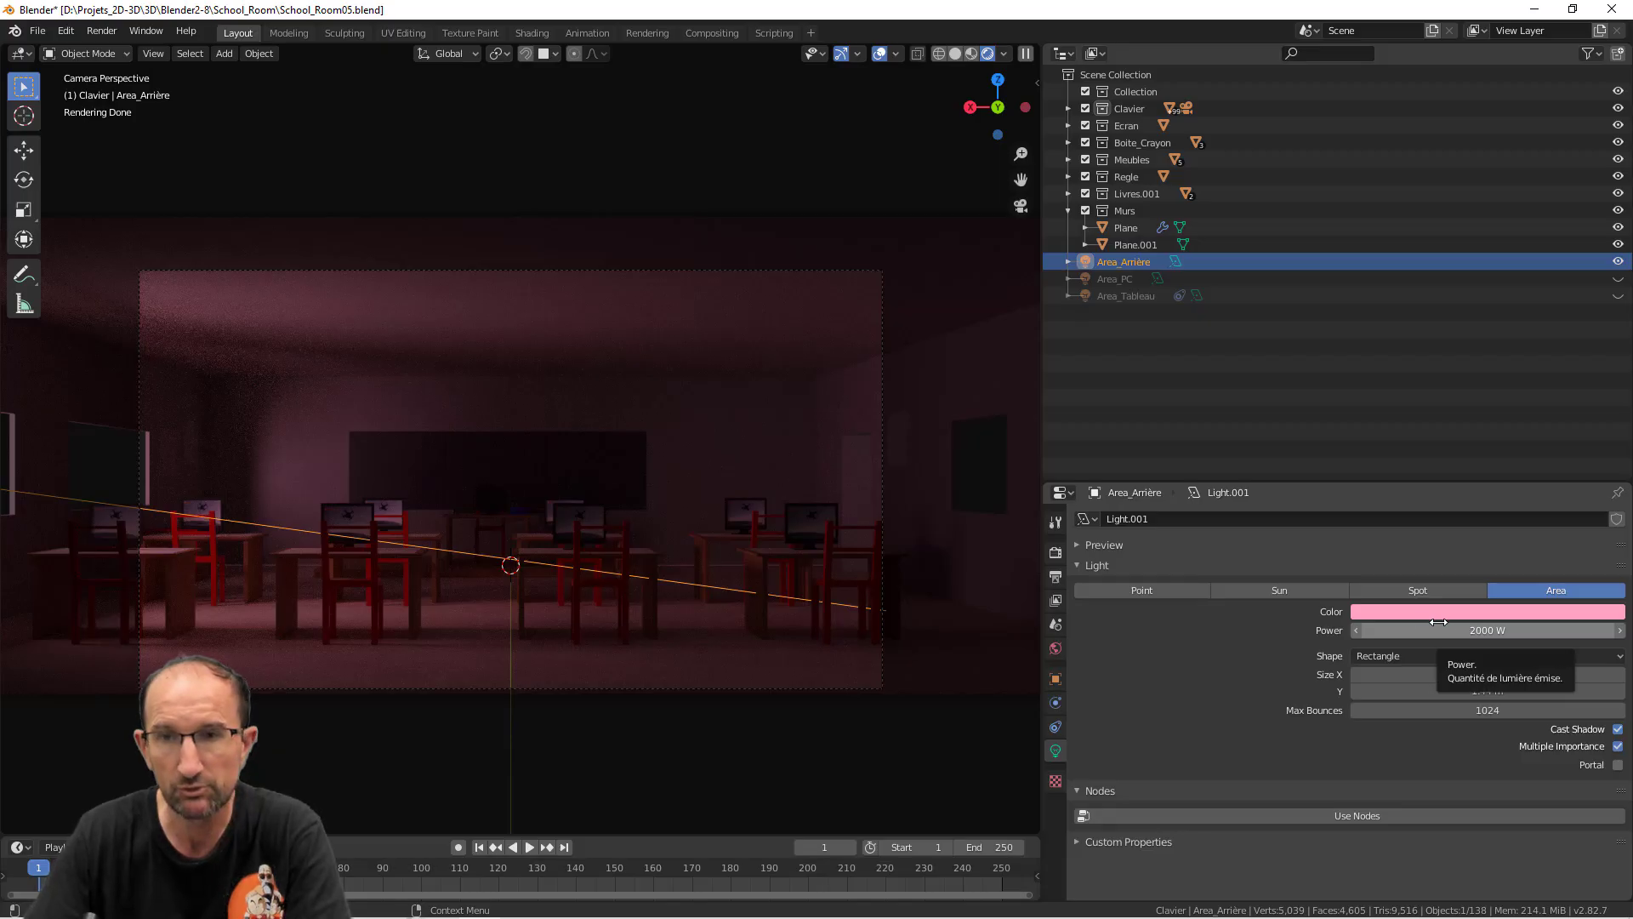
Check the scene's unit settings and return to the Area_Arrière light settings
{"action": "left_click", "coordinate": [1056, 622]}
{"action": "left_click", "coordinate": [1076, 607]}
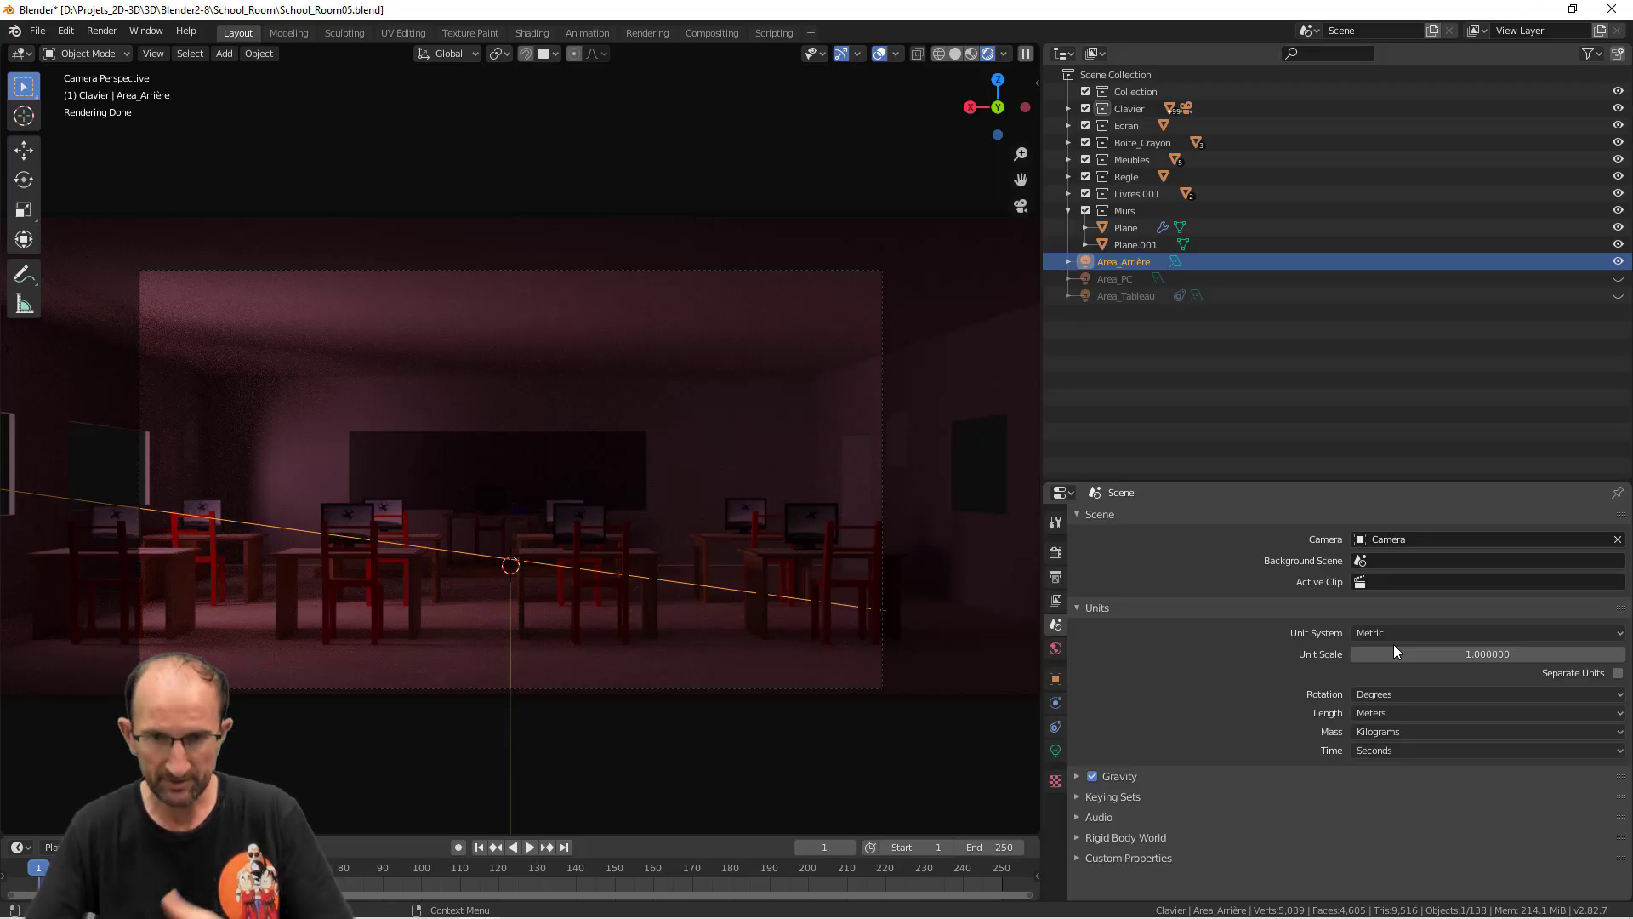
{"action": "left_click", "coordinate": [1056, 749]}
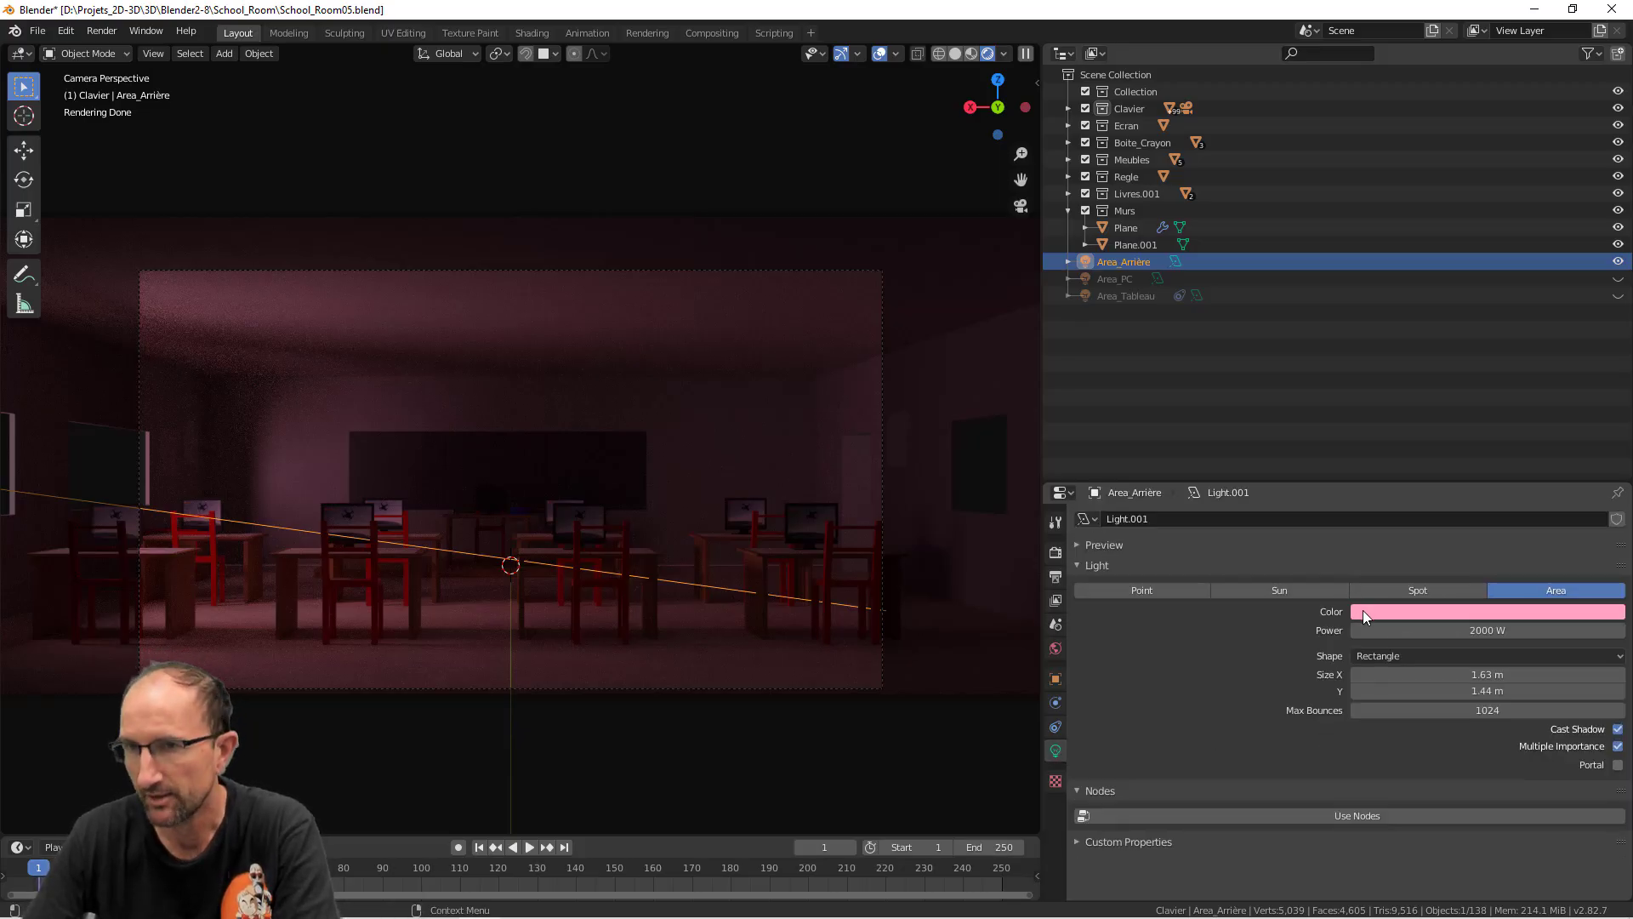
Review the shape options of the Area_Arrière light and examine its placement outside the classroom windows
{"action": "left_click", "coordinate": [1386, 659]}
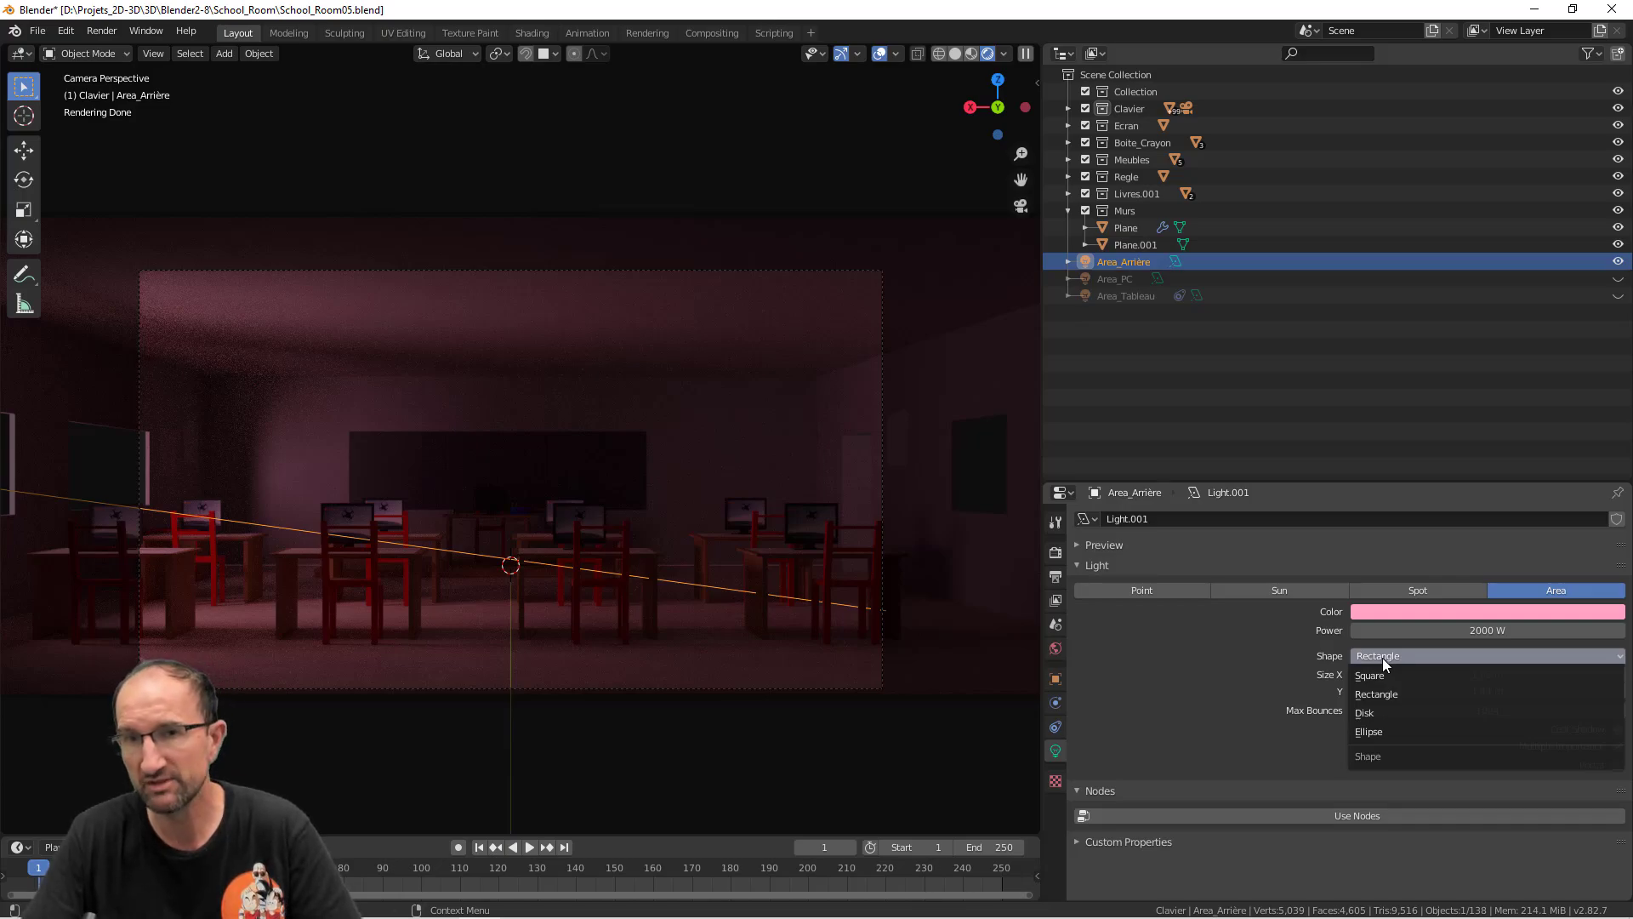
{"action": "middle_click_drag", "start_coordinate": [744, 677], "coordinate": [636, 361]}
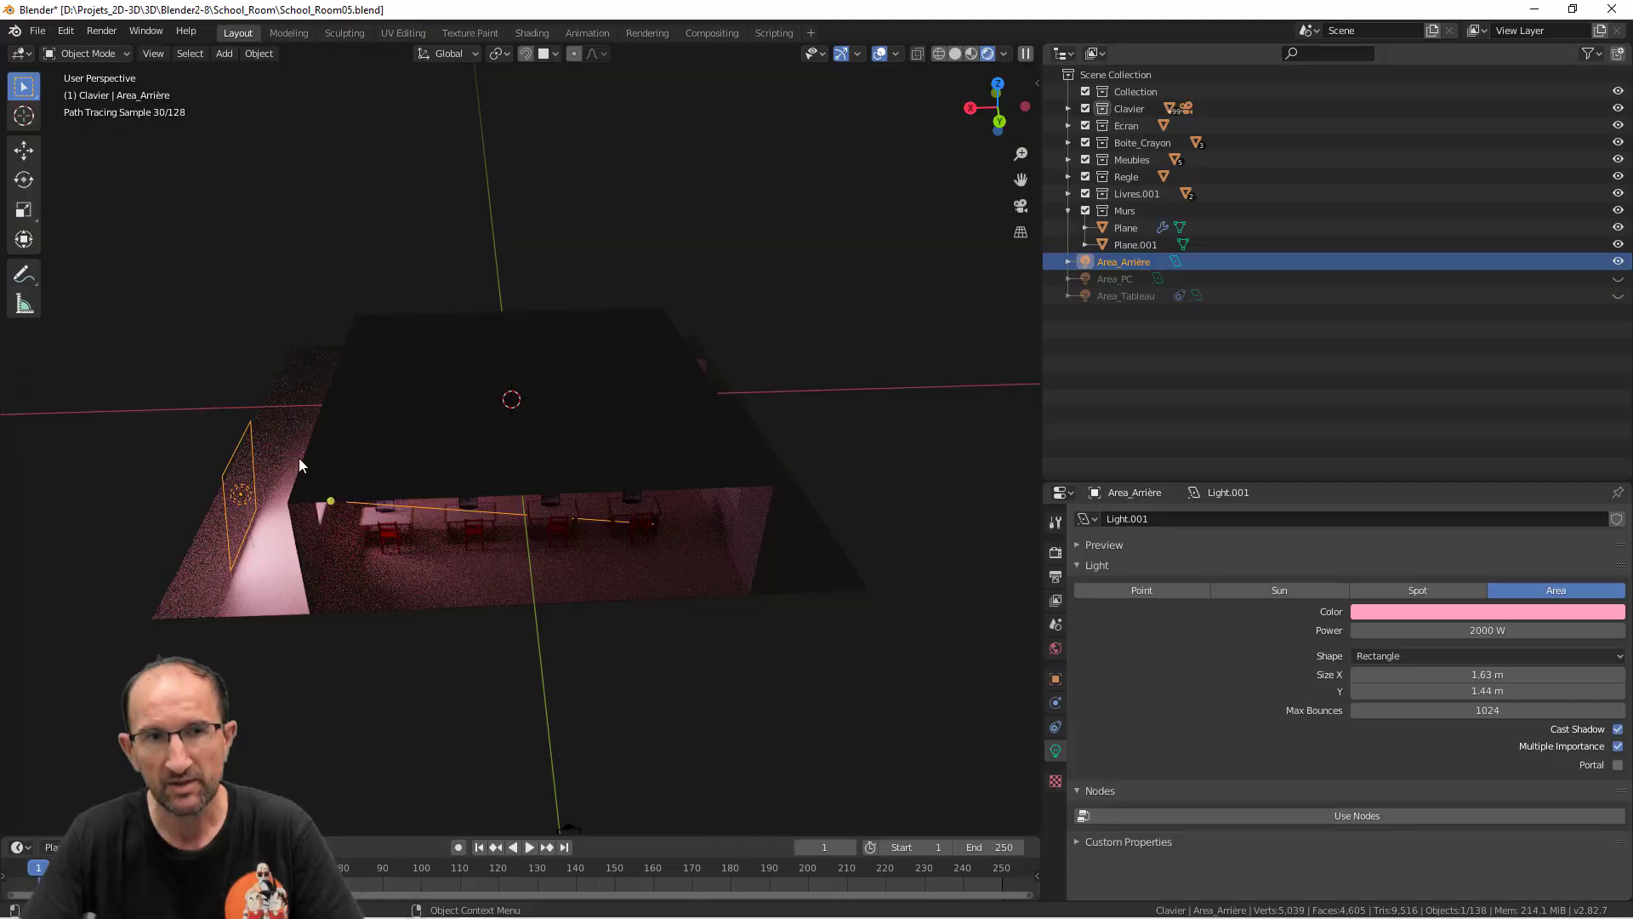
{"action": "middle_click_drag", "start_coordinate": [278, 523], "coordinate": [243, 497]}
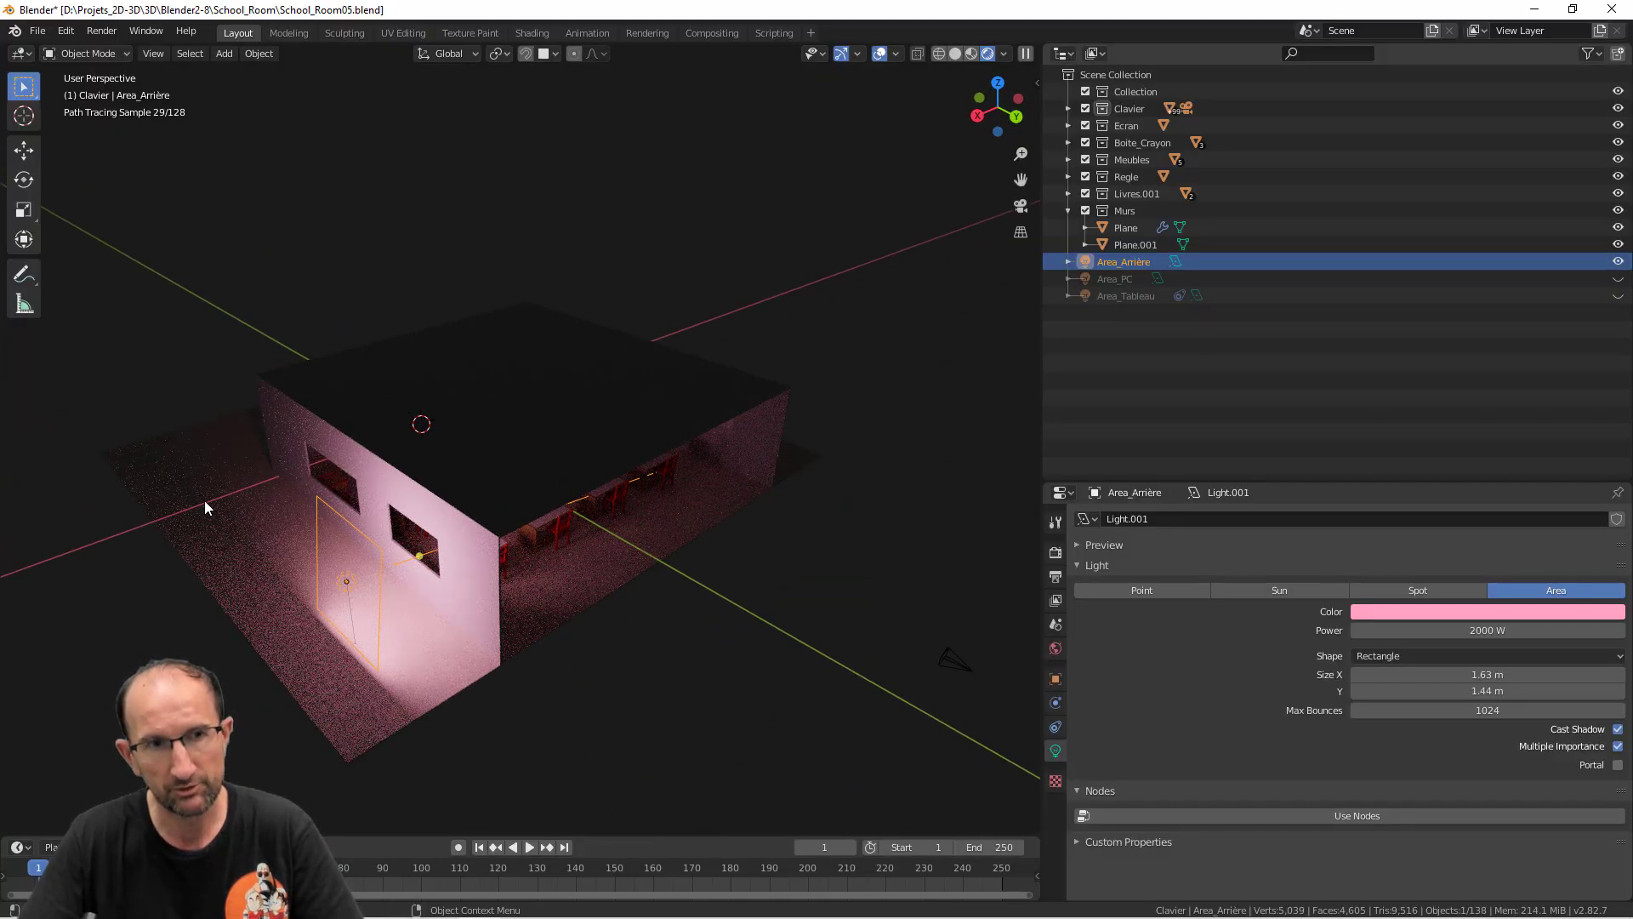
Make the Area_PC and Area_Tableau lights visible again
{"action": "left_click", "coordinate": [208, 500]}
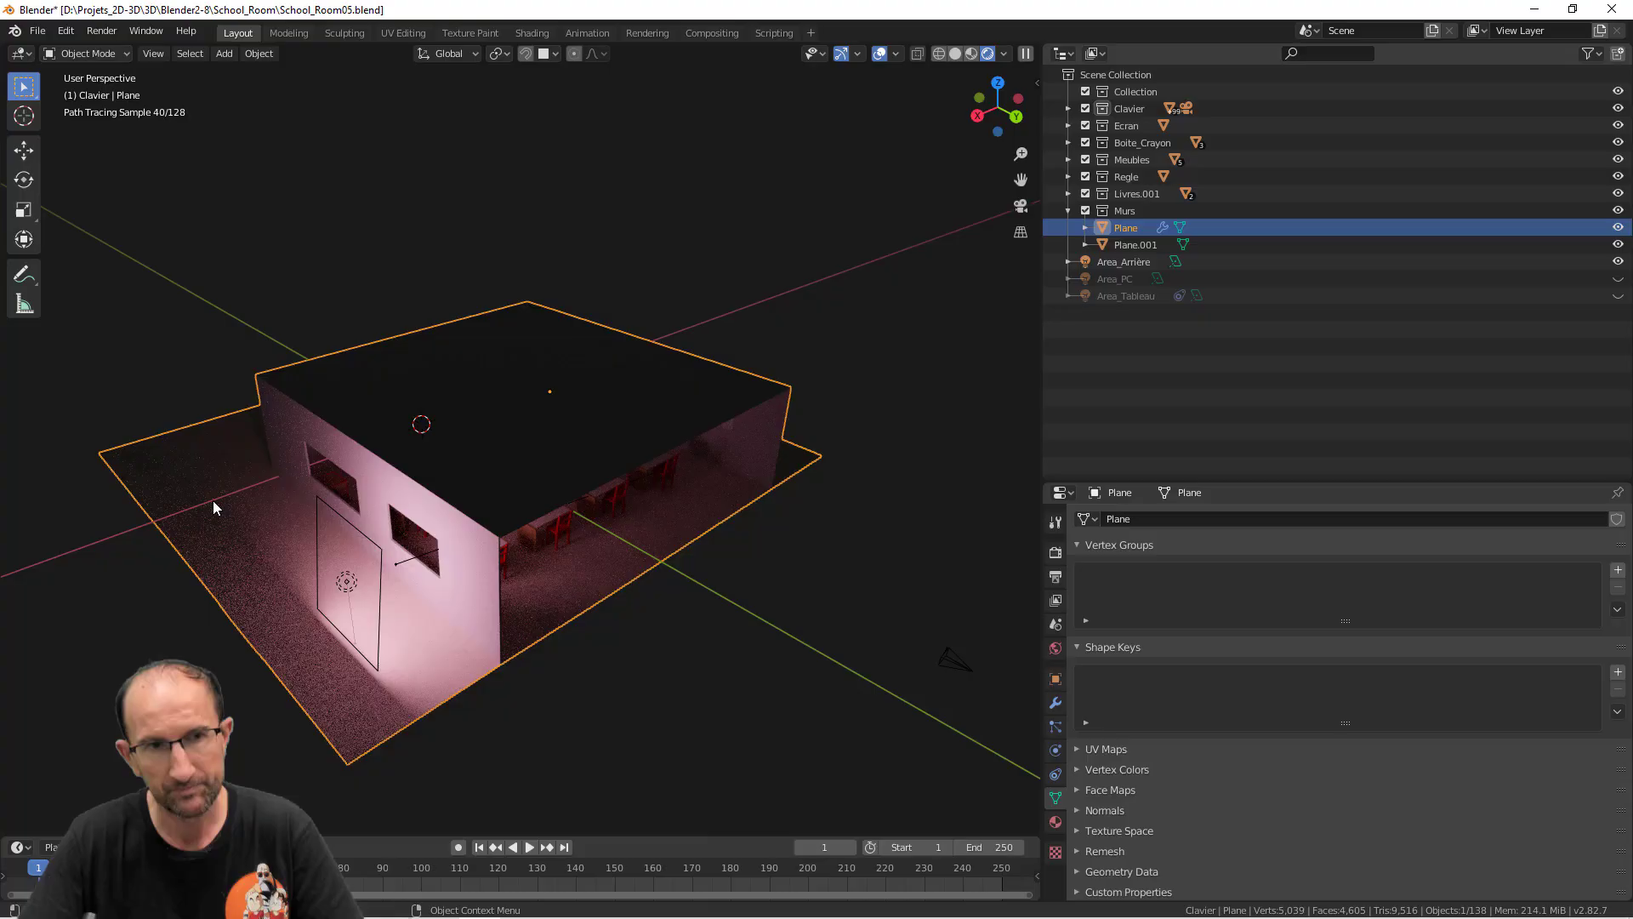
{"action": "left_click", "coordinate": [1135, 245]}
{"action": "left_click", "coordinate": [1618, 279]}
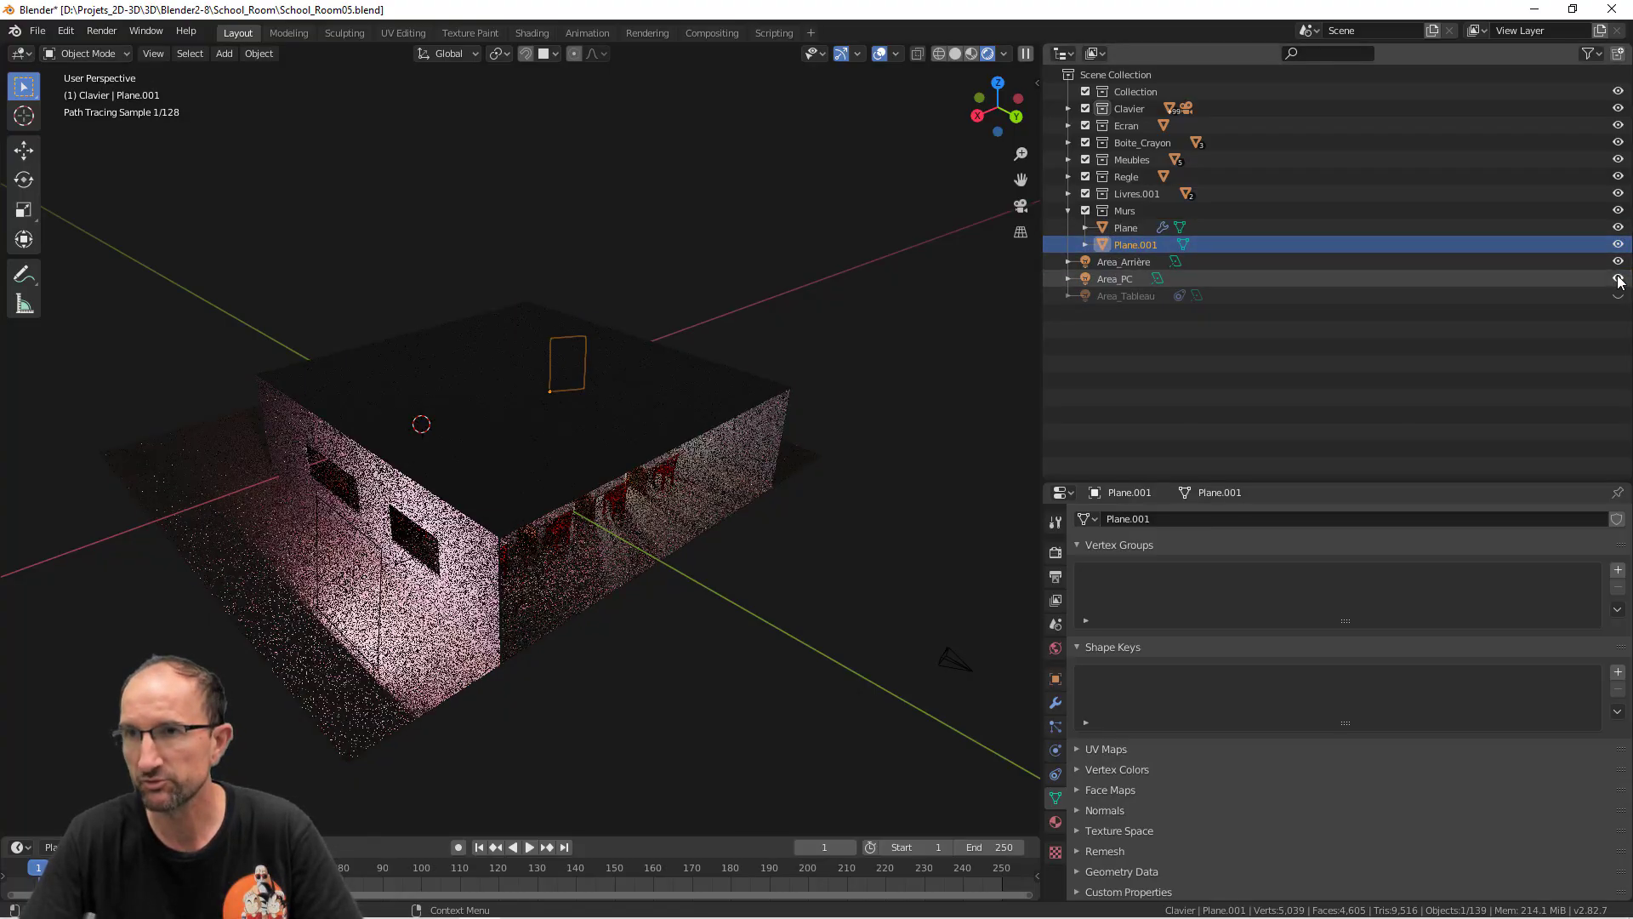
{"action": "left_click", "coordinate": [1619, 296]}
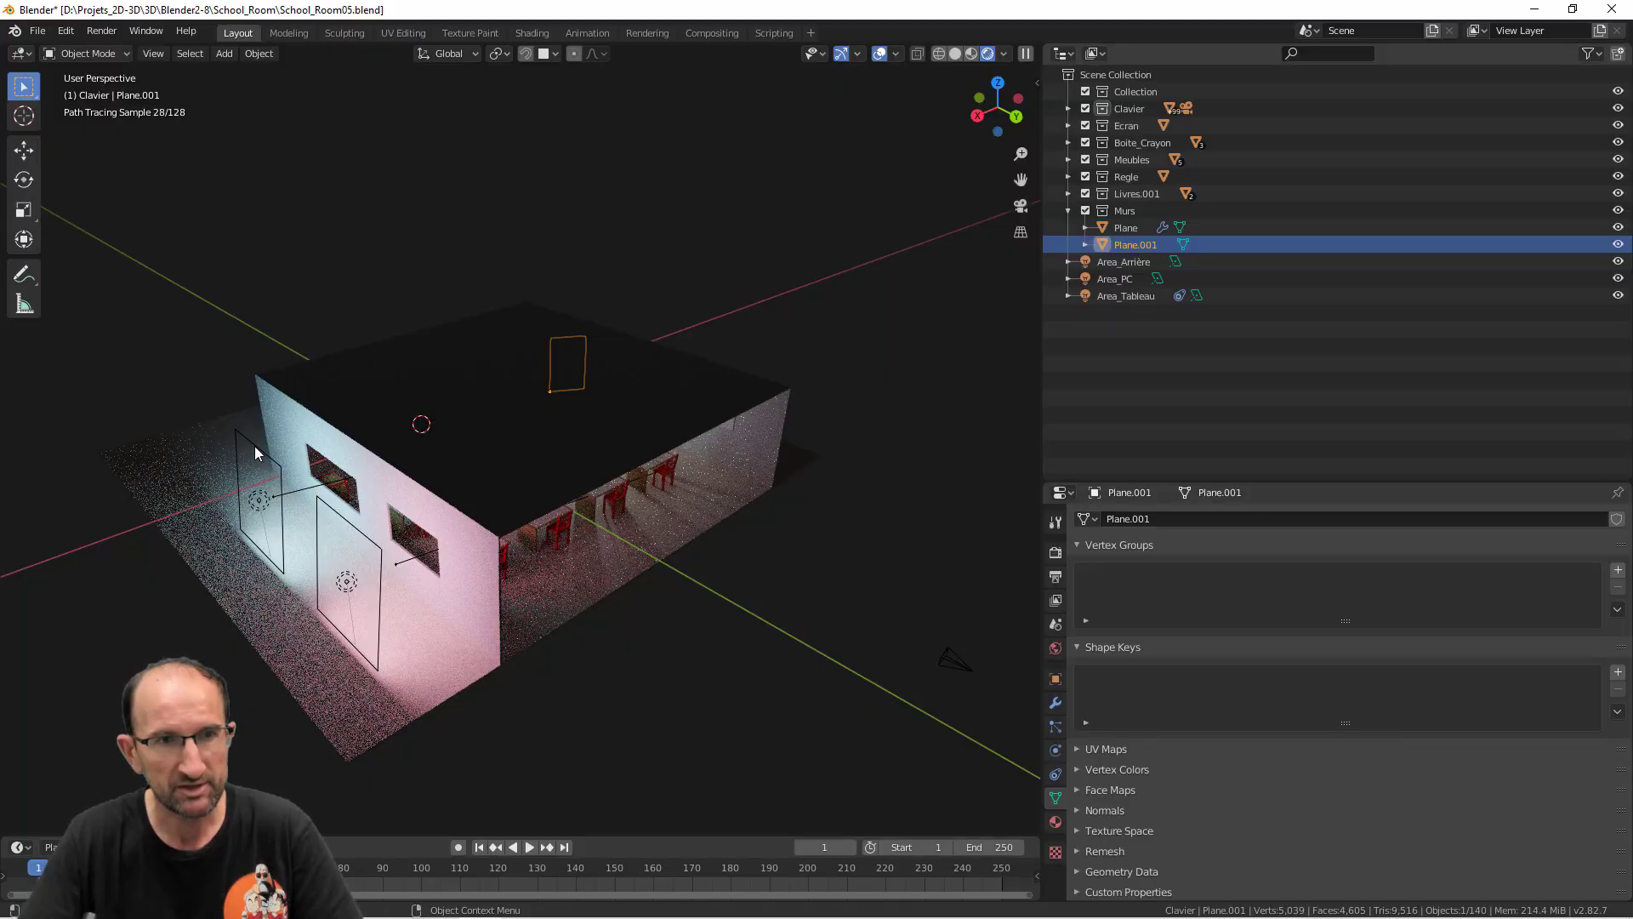
Select the Area_Tableau light outside the far window and review its available area shapes
{"action": "left_click", "coordinate": [257, 453]}
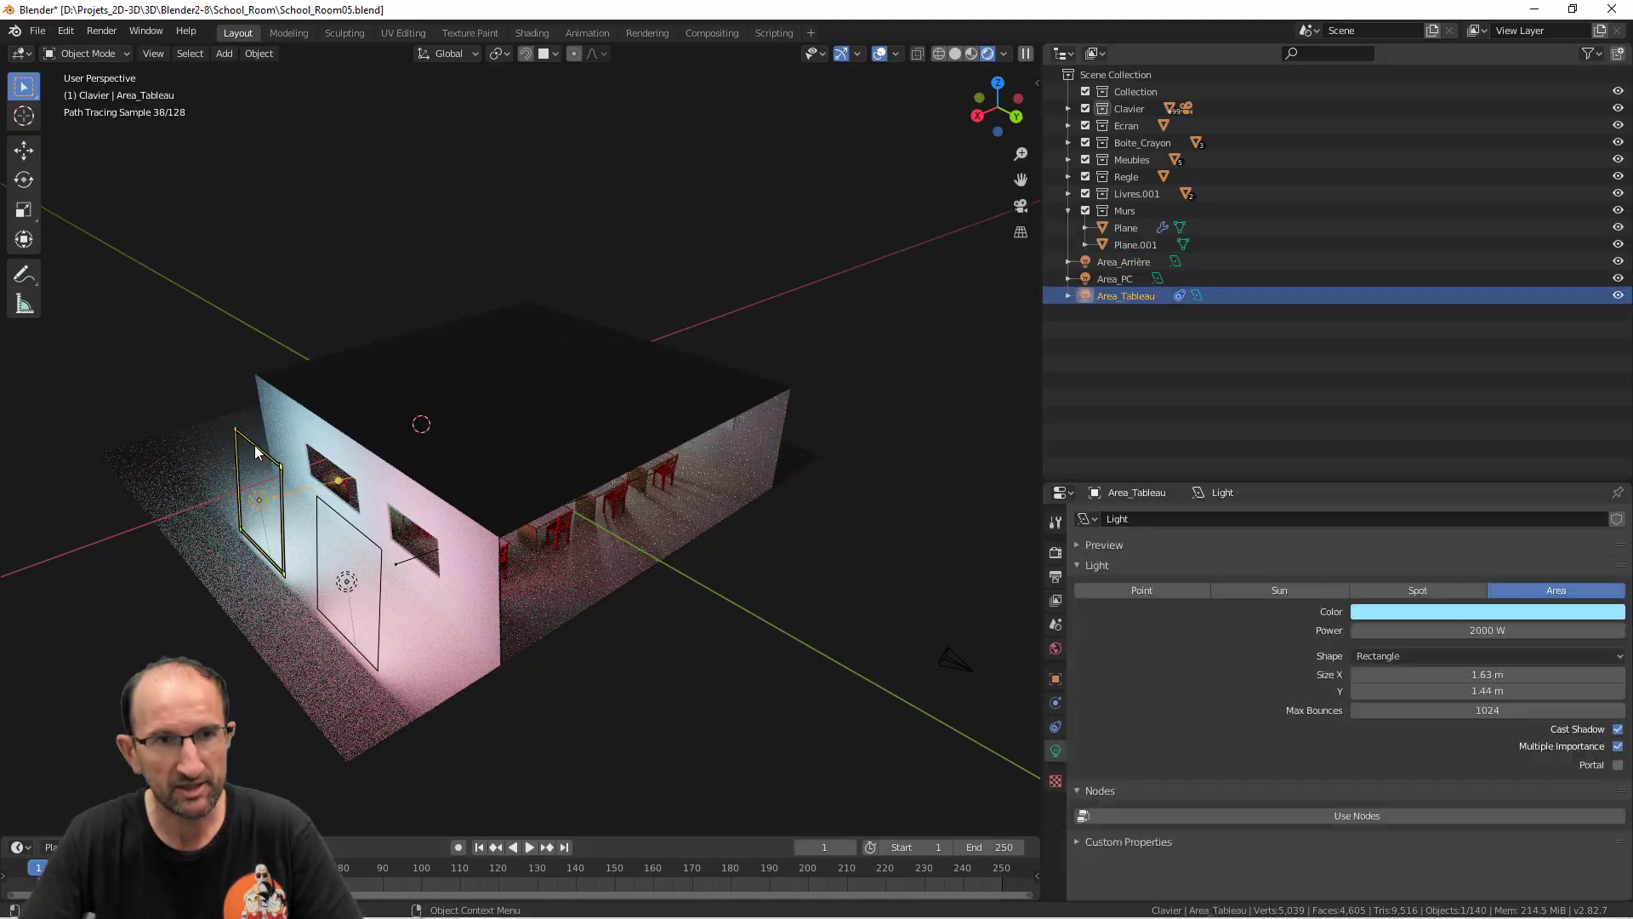
{"action": "left_click", "coordinate": [1396, 653]}
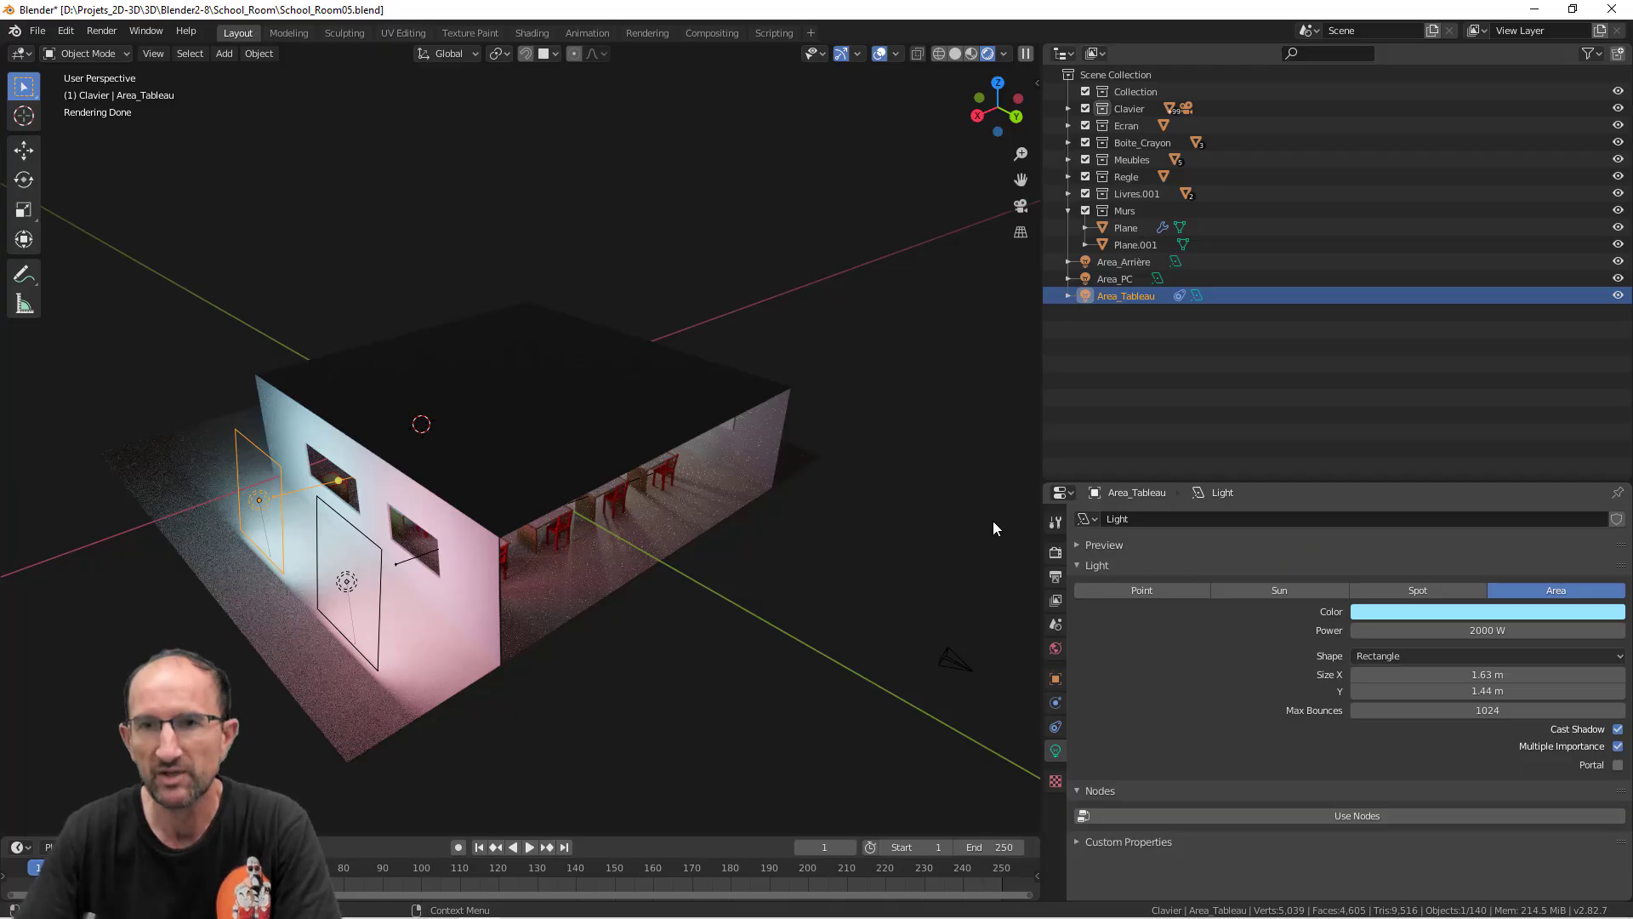
{"action": "left_click", "coordinate": [1383, 658]}
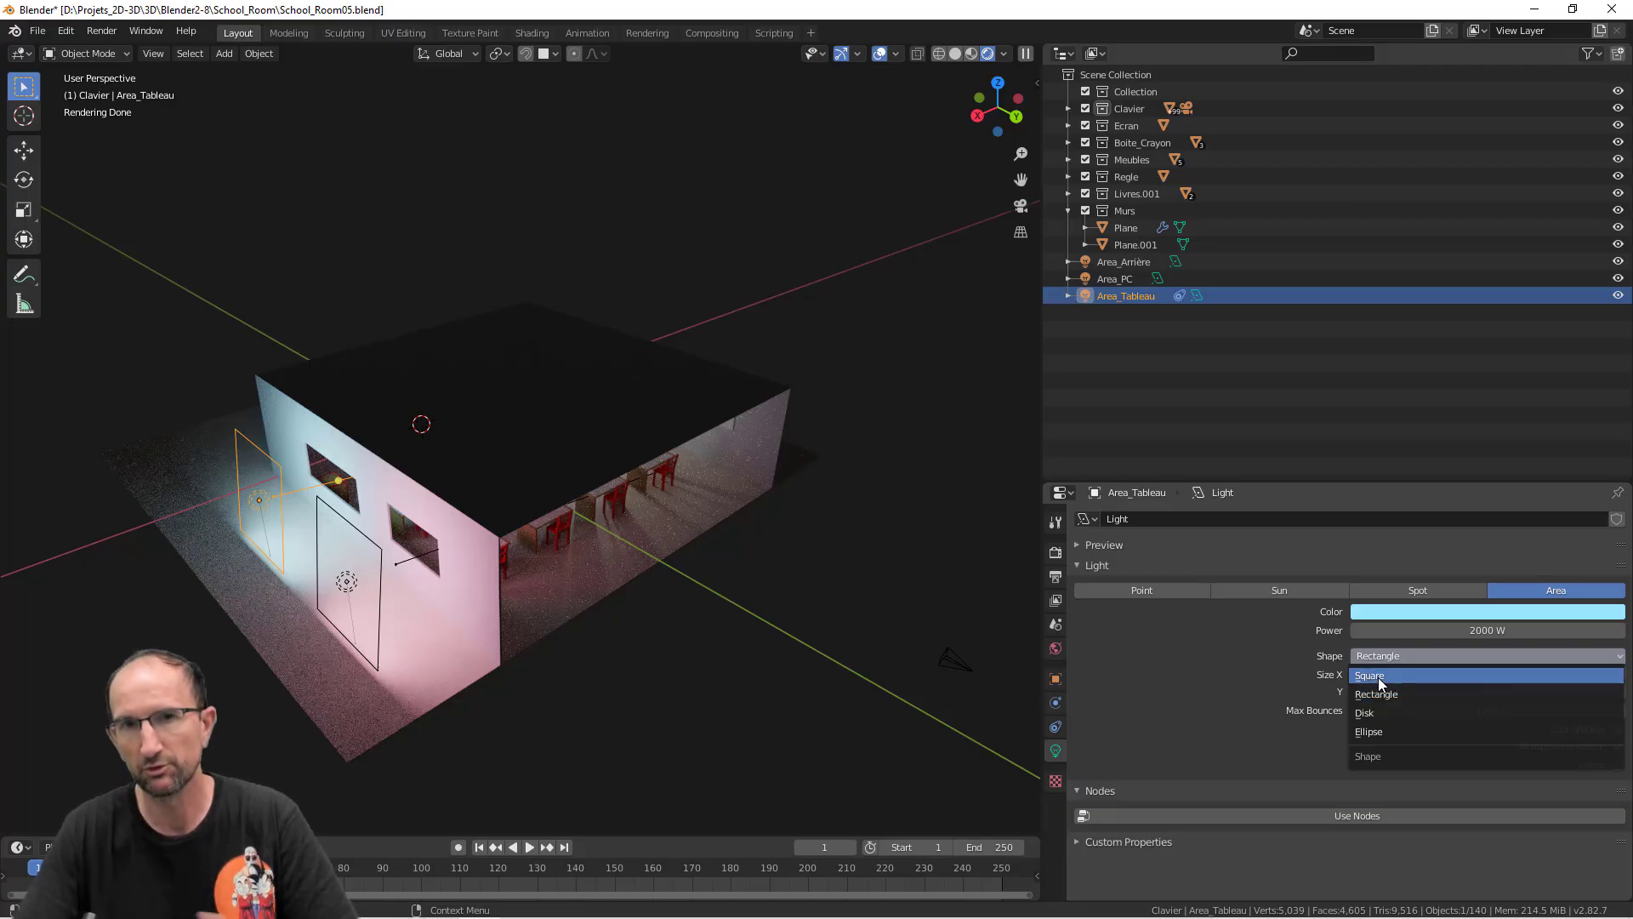
Try the Square shape on the Area_Arrière light and restore it to Rectangle
{"action": "left_click", "coordinate": [371, 544]}
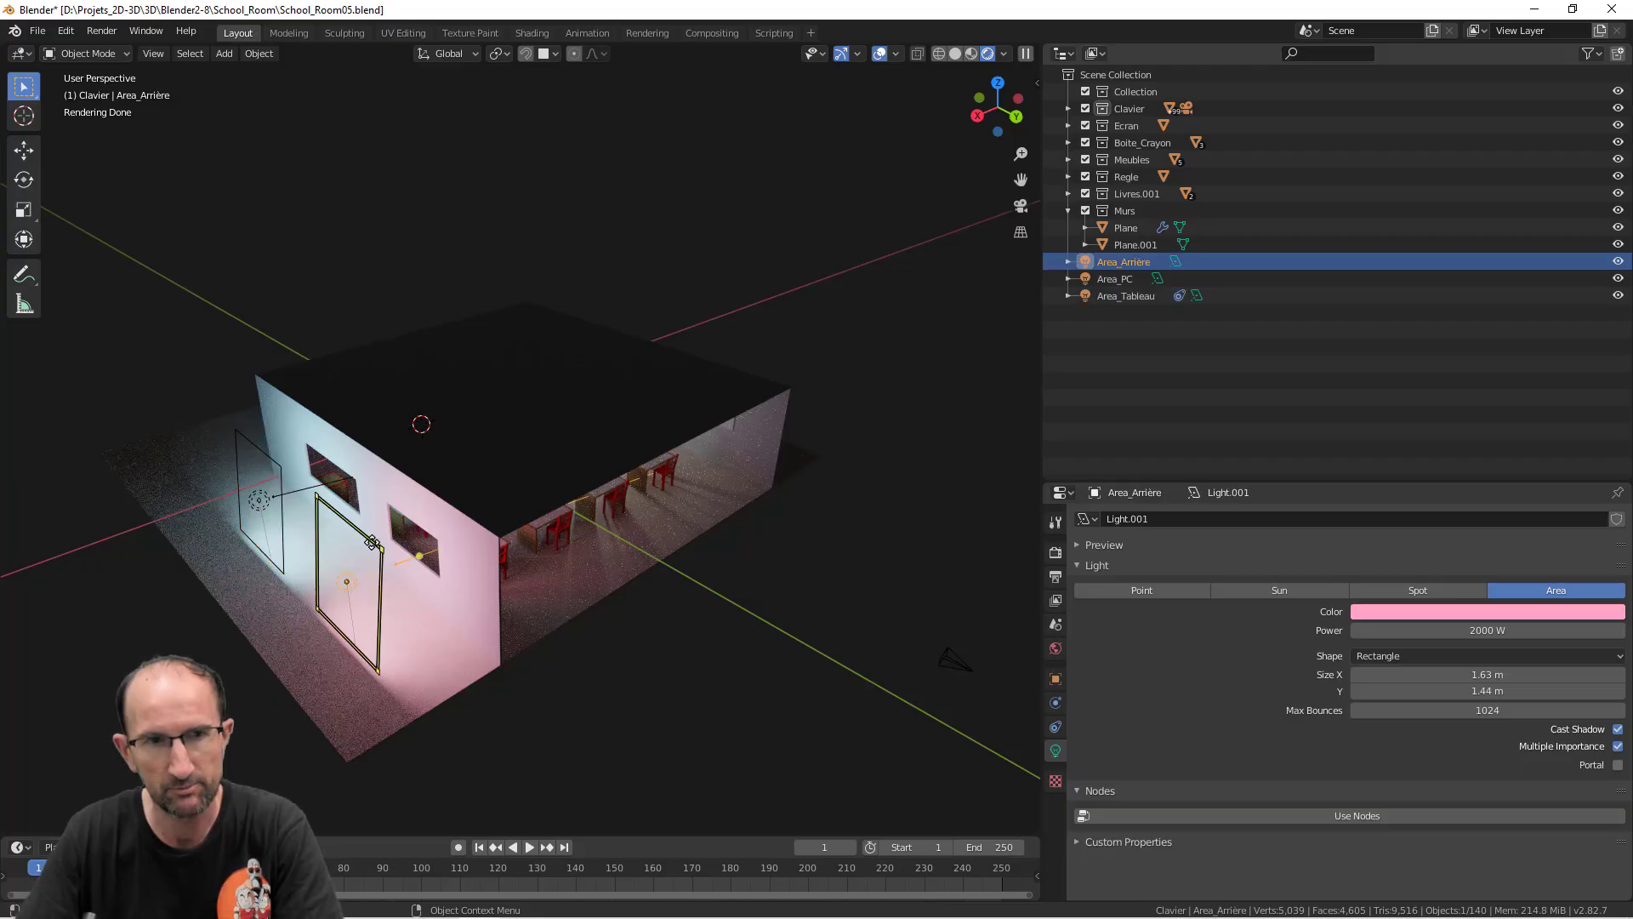
{"action": "left_click", "coordinate": [1388, 653]}
{"action": "left_click", "coordinate": [1375, 675]}
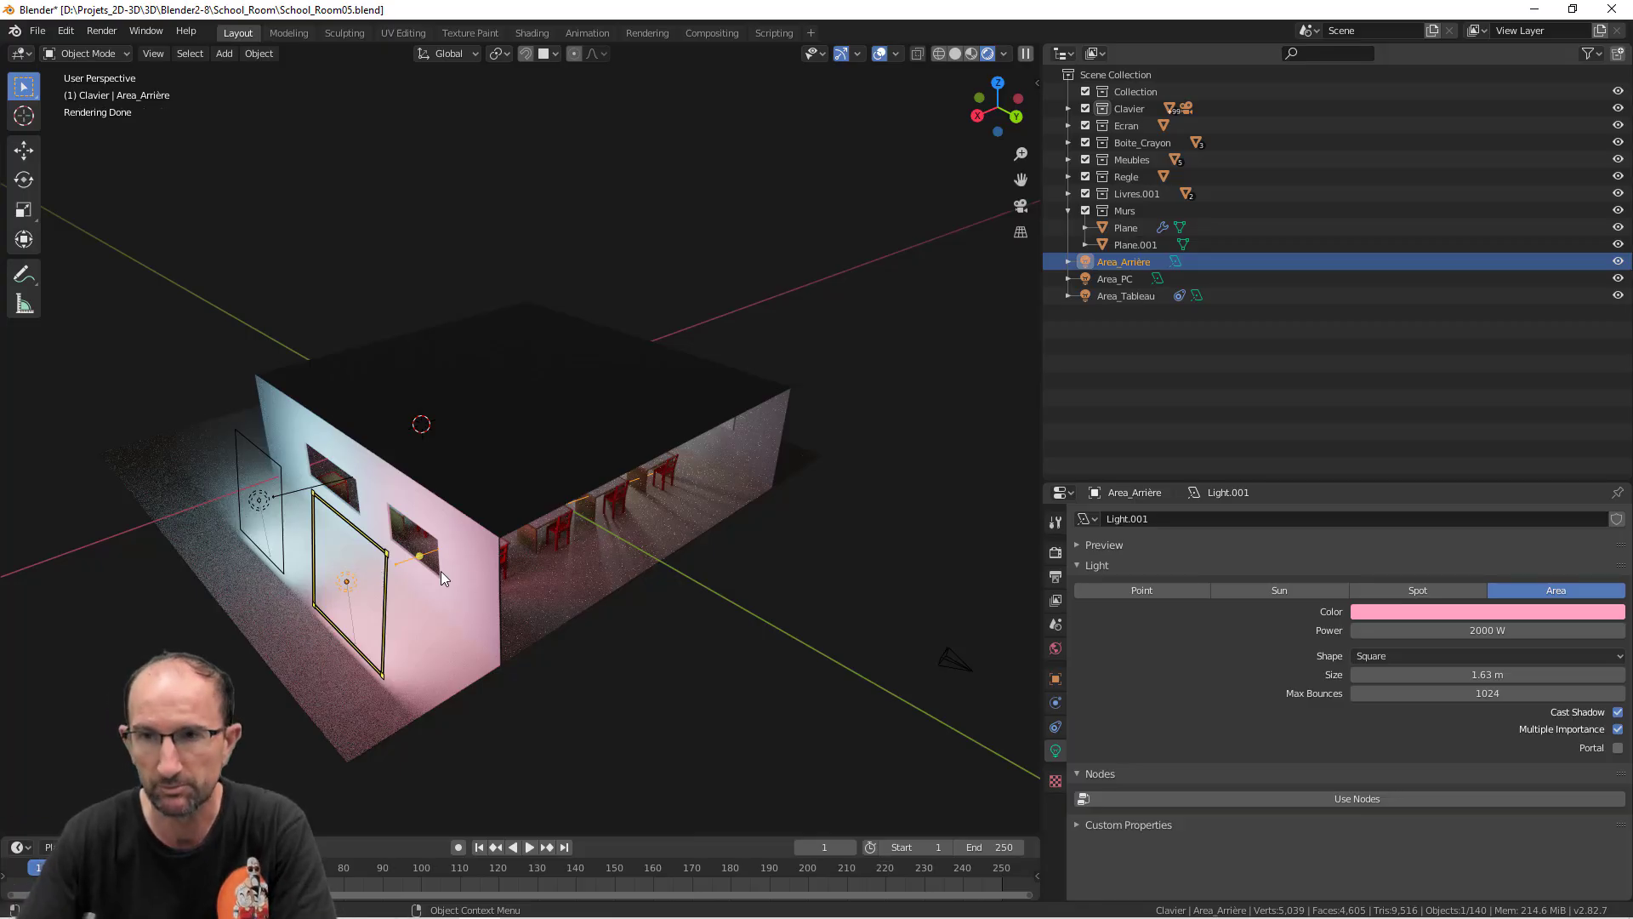
{"action": "left_click", "coordinate": [1374, 653]}
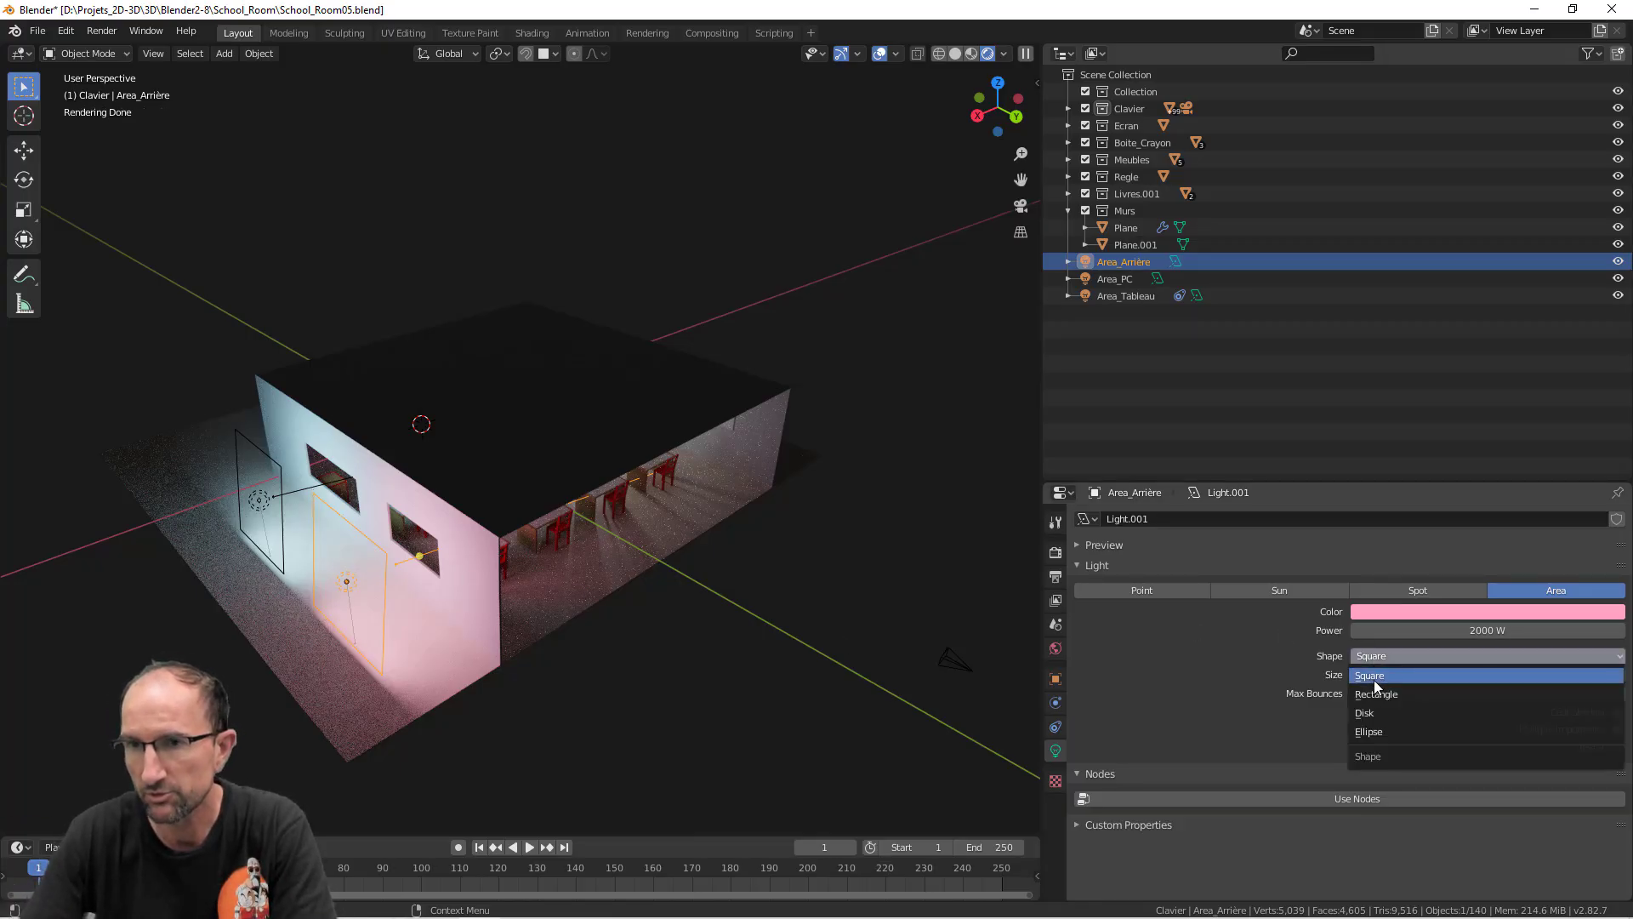
{"action": "left_click", "coordinate": [1375, 692]}
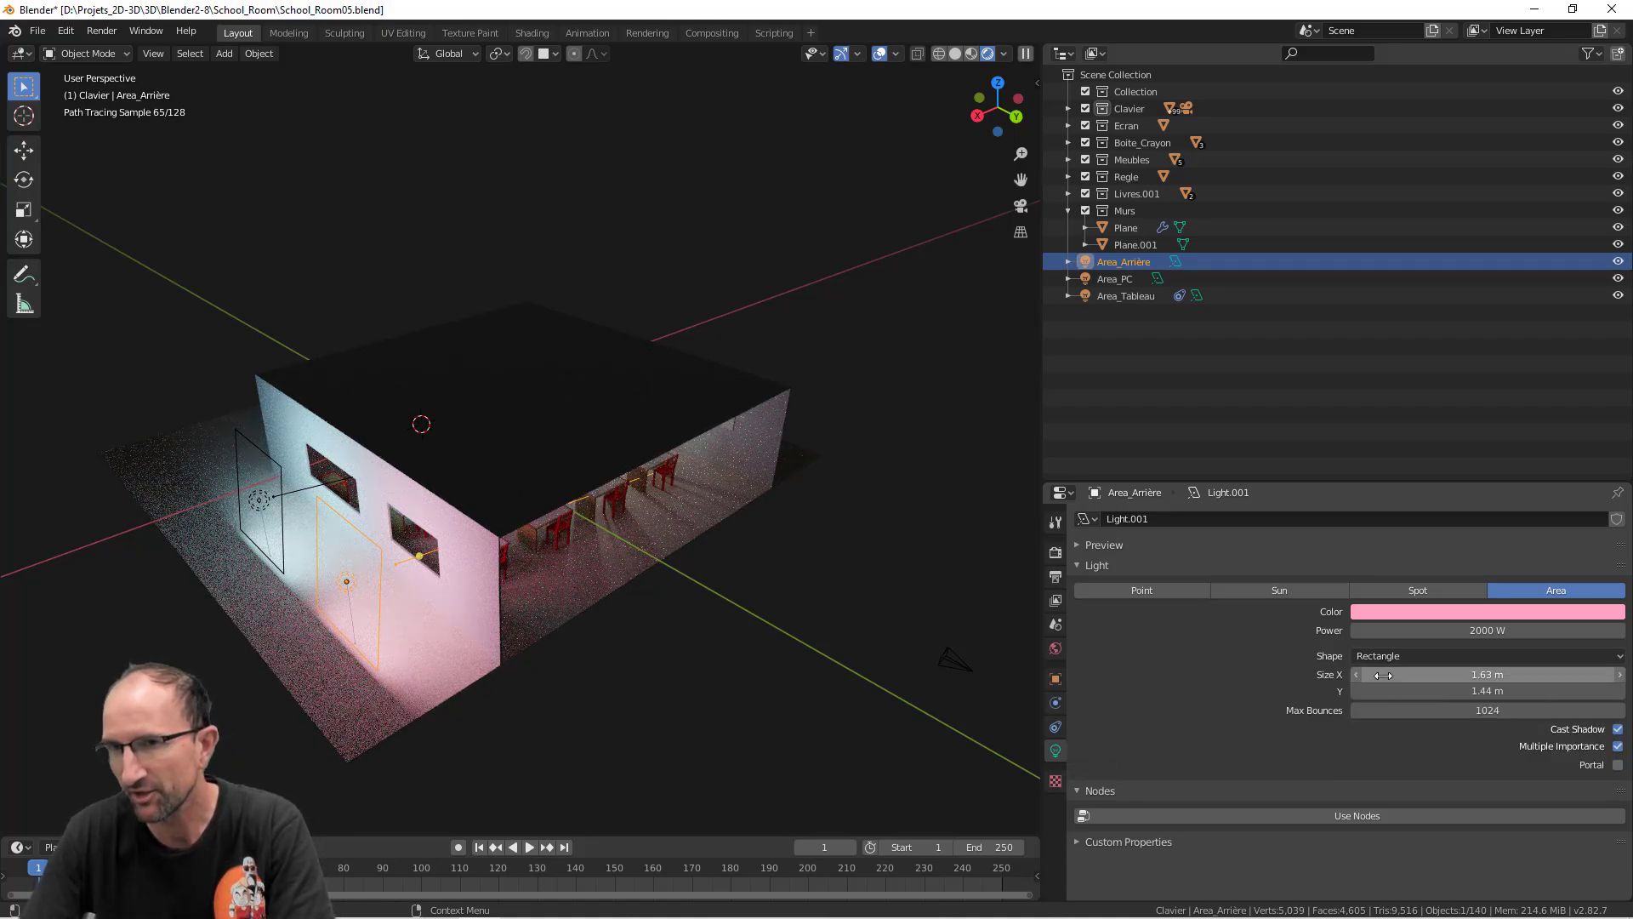
Switch the render engine to Eevee and review the Area_Arrière light's settings, including its distance and shadow options
{"action": "left_click", "coordinate": [1055, 552]}
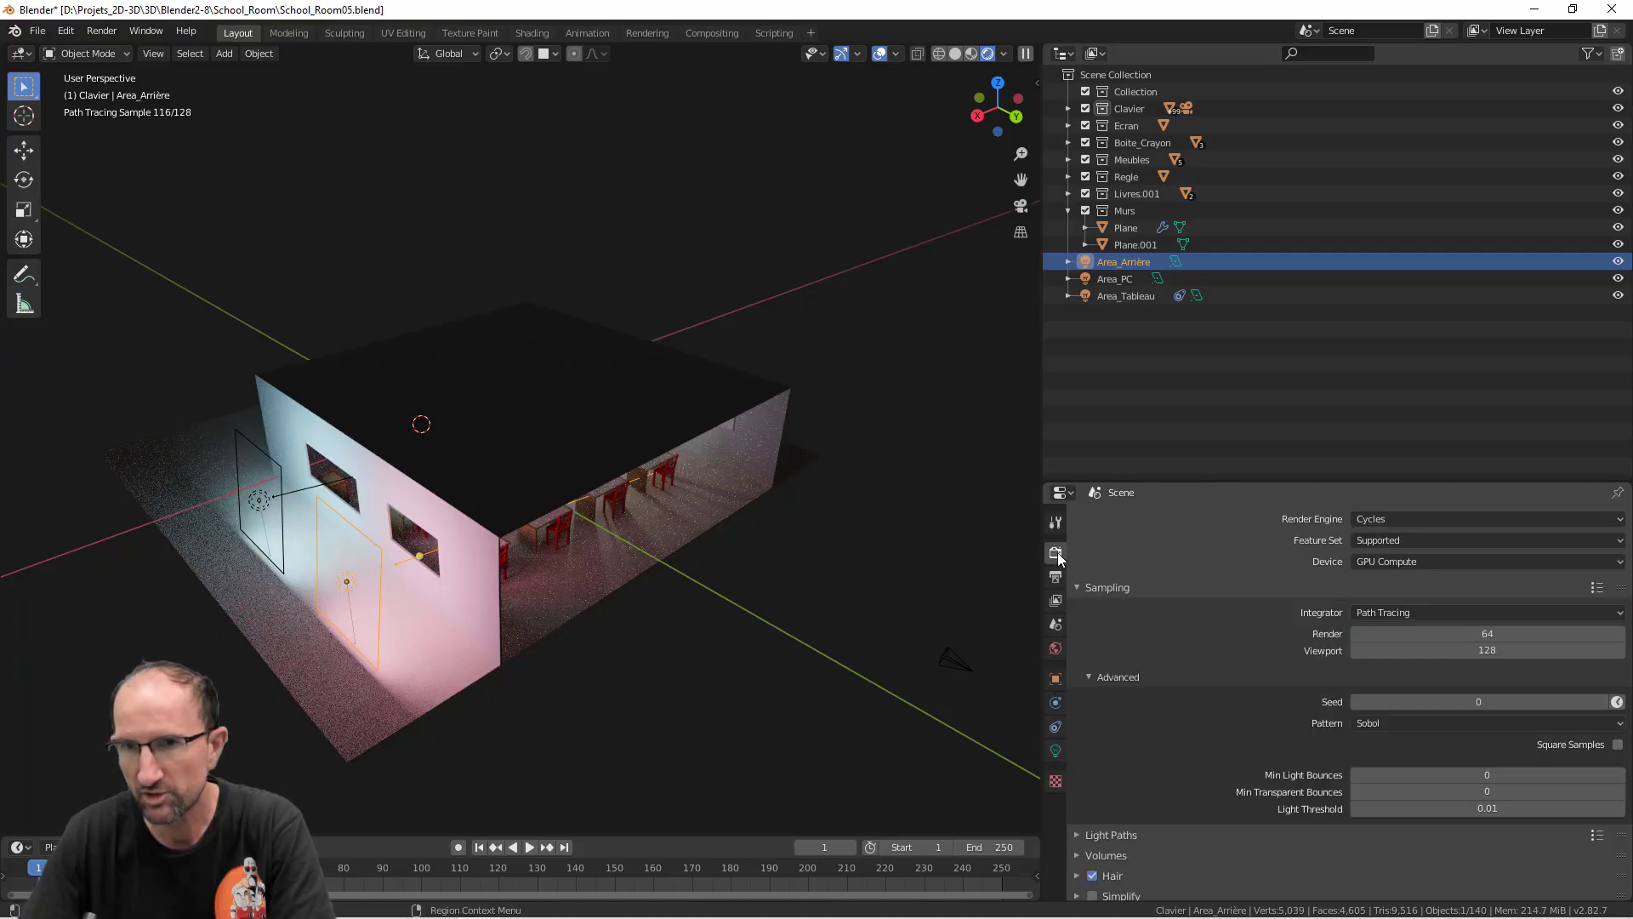
{"action": "left_click", "coordinate": [1368, 520]}
{"action": "left_click", "coordinate": [1369, 539]}
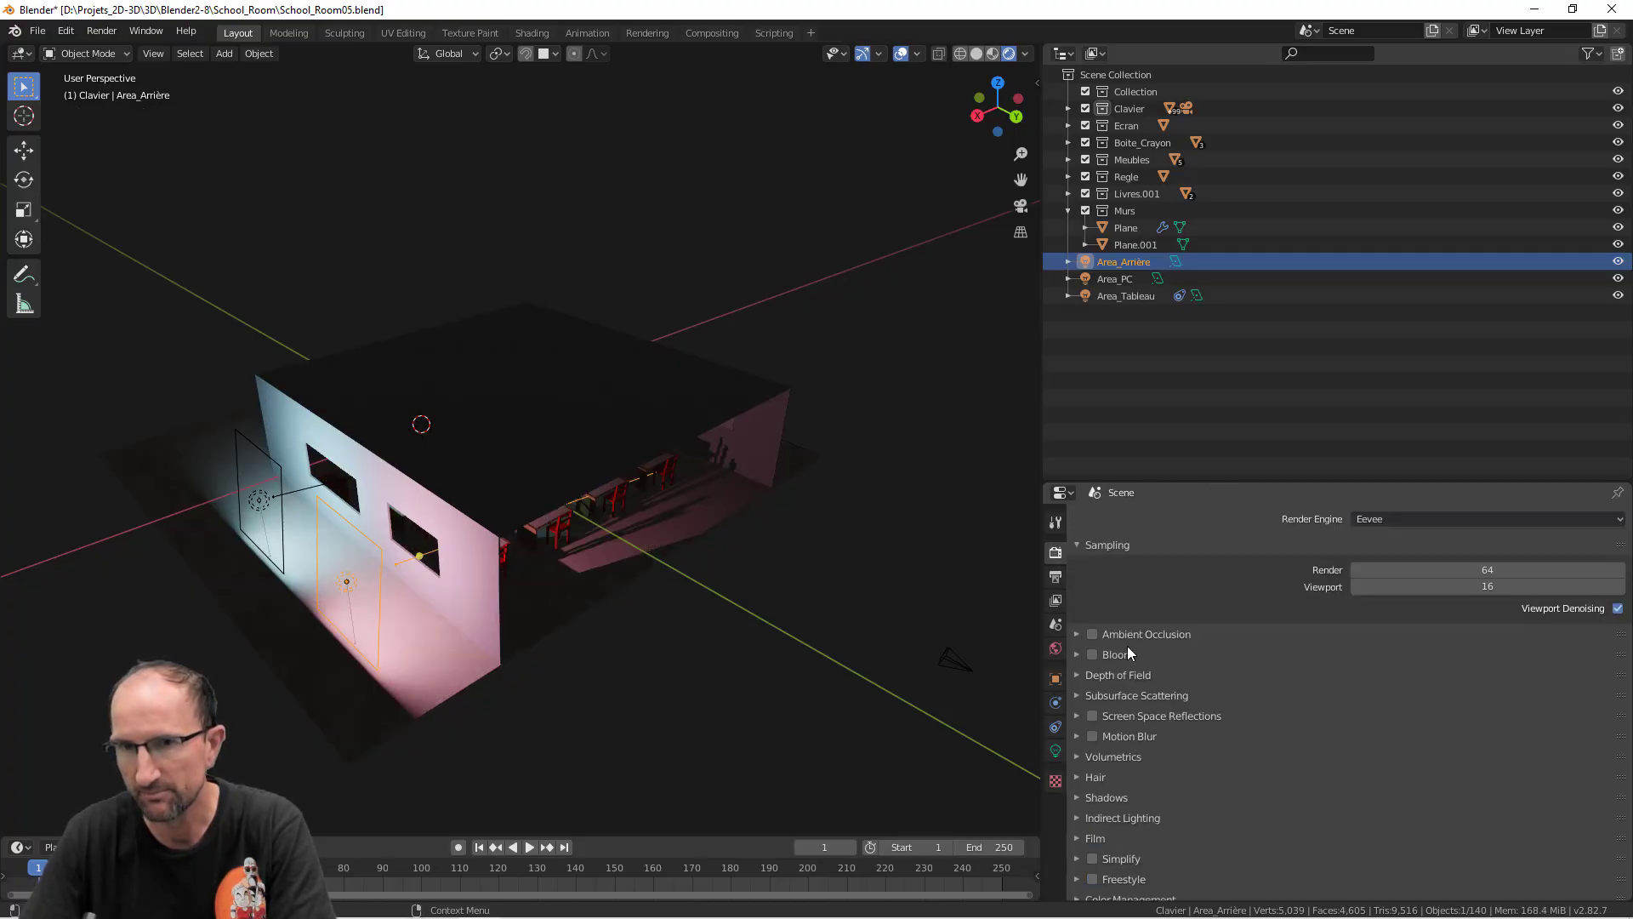
{"action": "left_click", "coordinate": [1056, 750]}
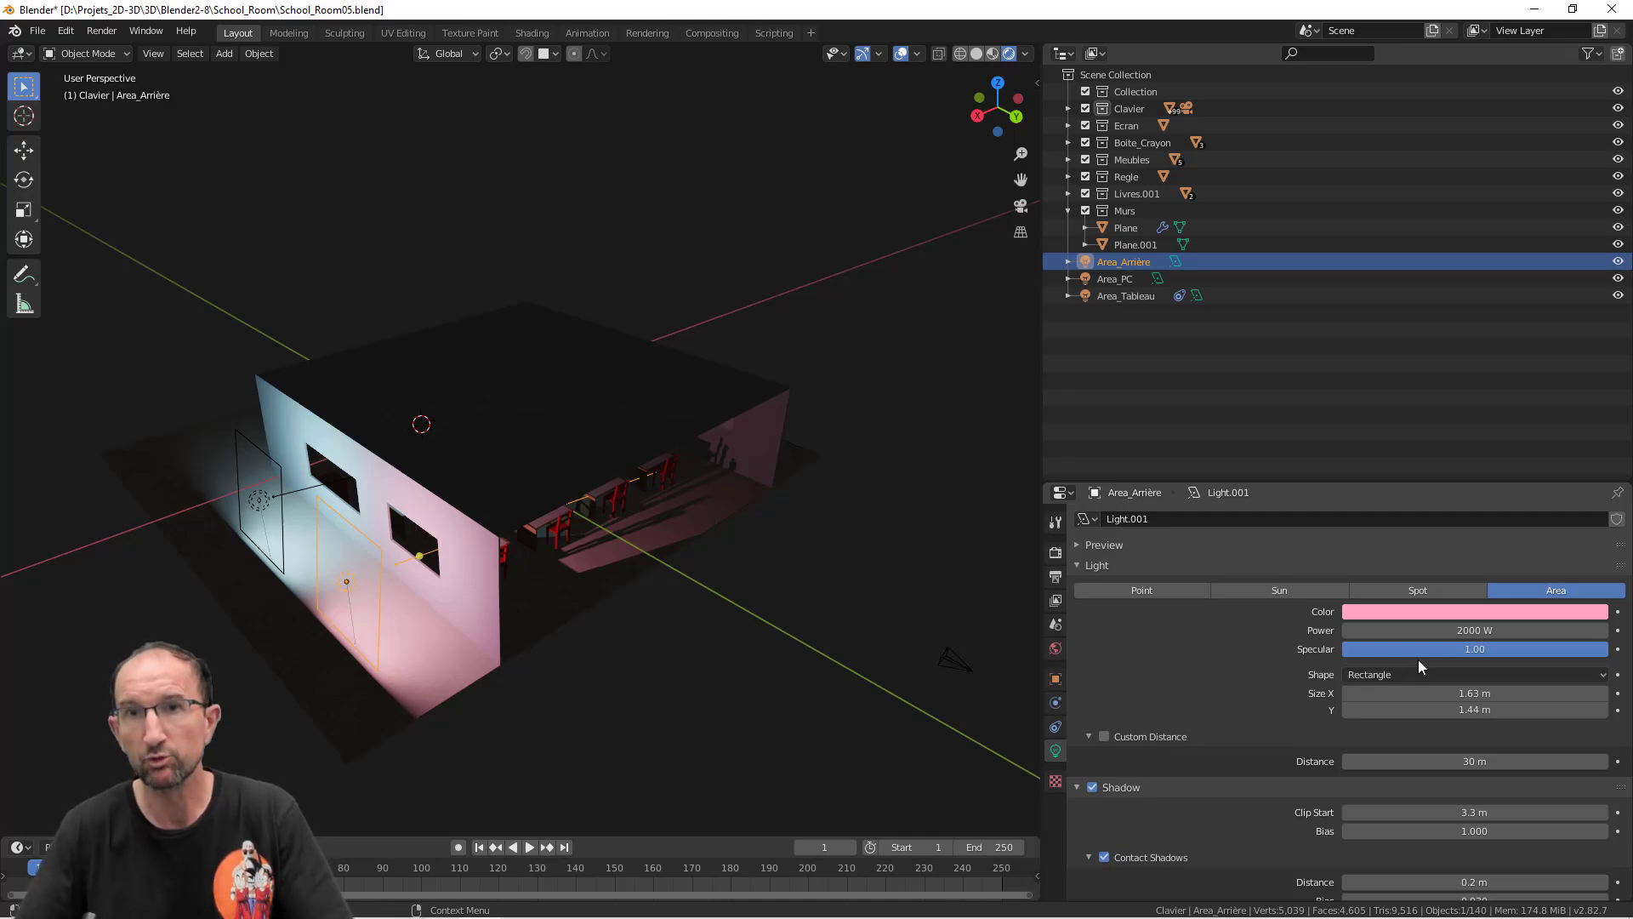
{"action": "scroll", "coordinate": [1451, 646], "scroll_direction": "down", "scroll_amount": 2}
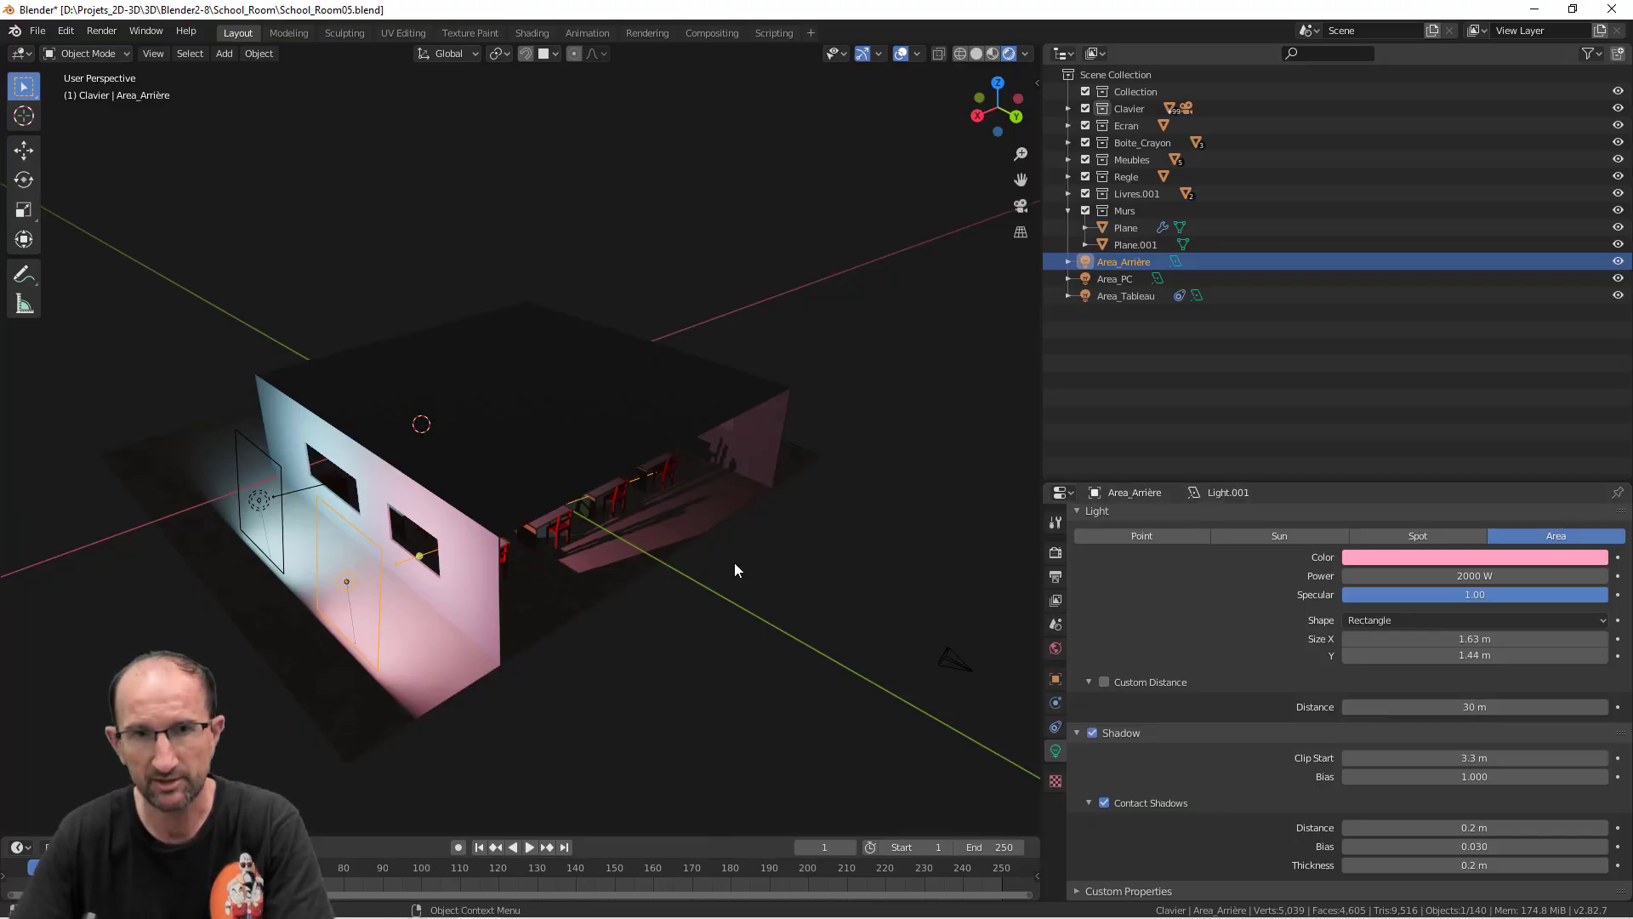
Look through the camera, enable Custom Distance on the Area_Arrière light and set the distance to 28 m
{"action": "key", "text": "KP_0"}
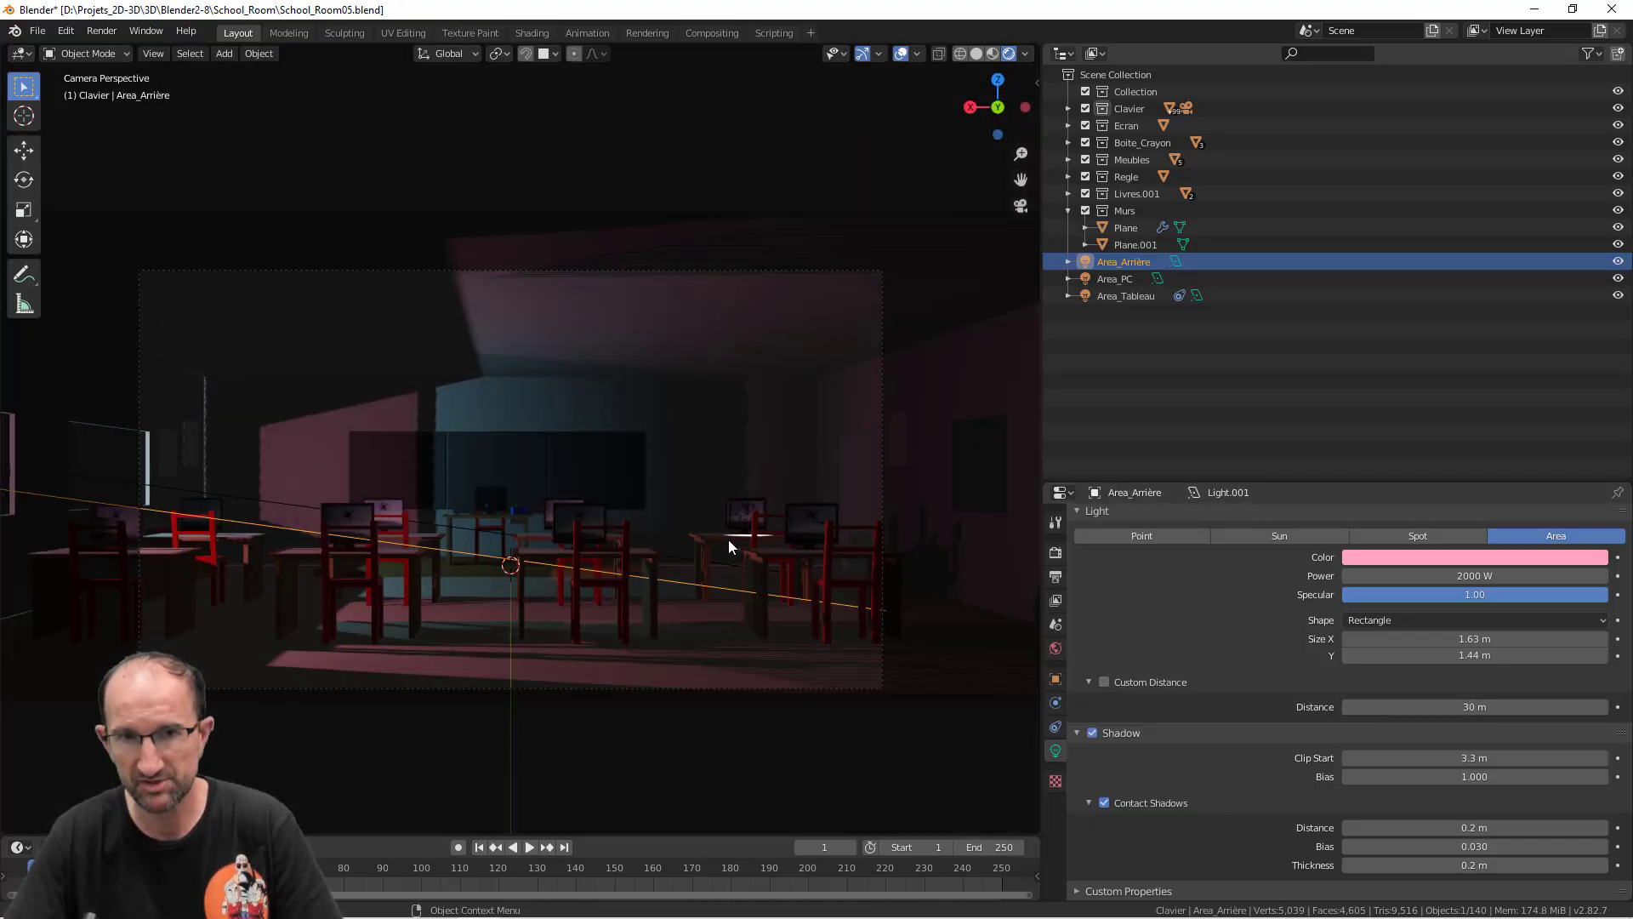
{"action": "left_click", "coordinate": [1102, 683]}
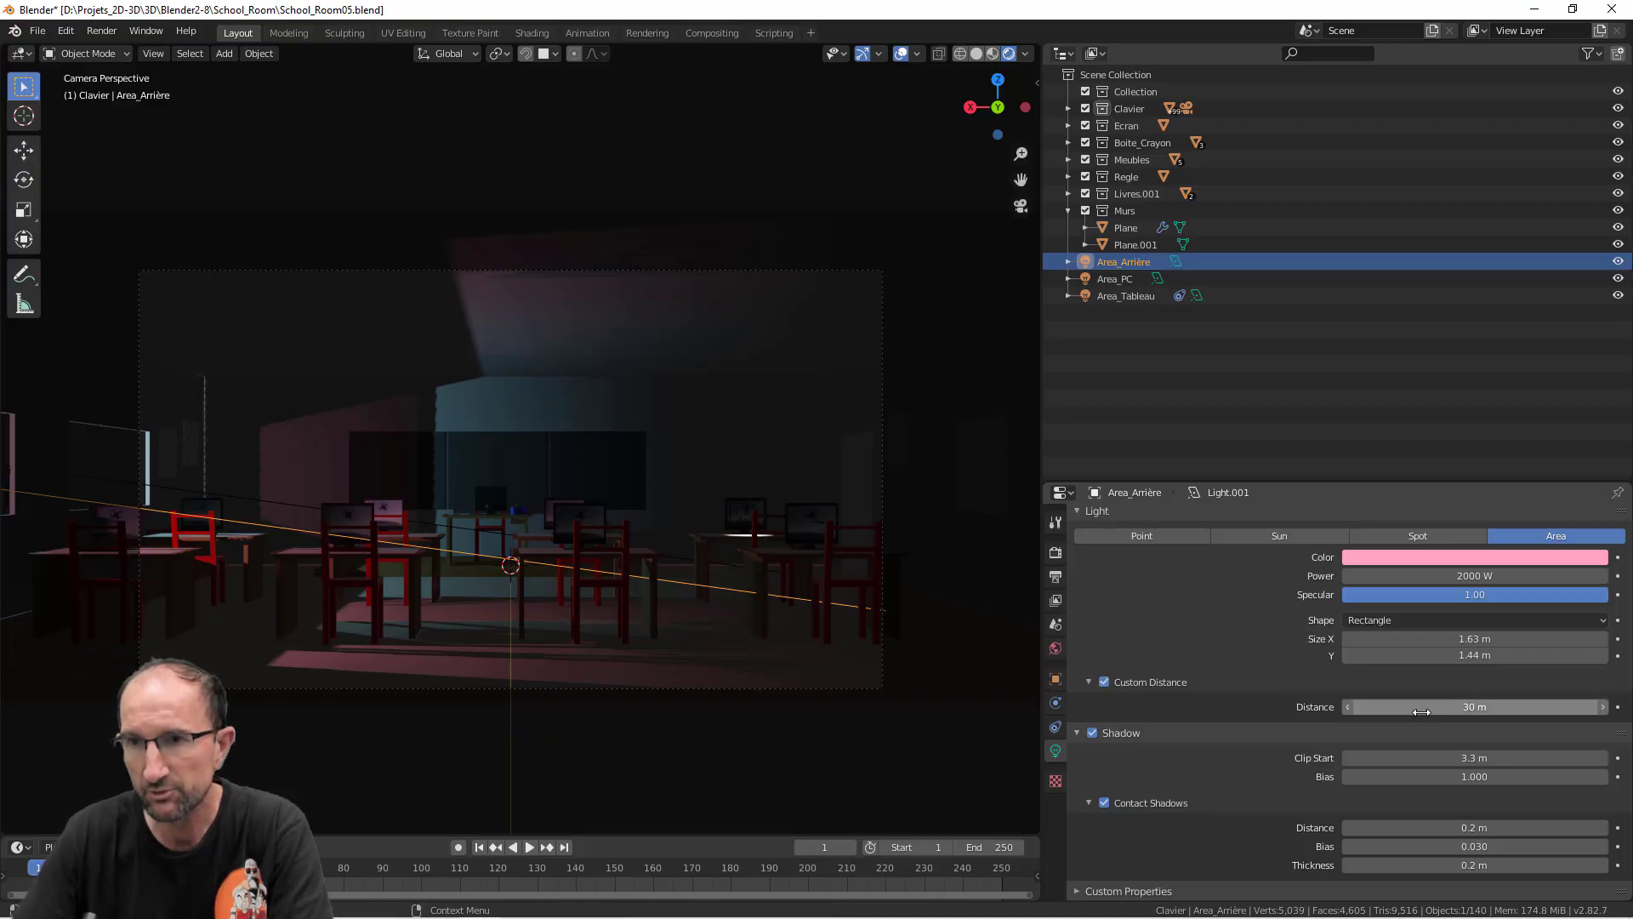
{"action": "mouse_move", "coordinate": [1430, 720]}
{"action": "left_mouse_down"}
{"action": "mouse_move", "coordinate": [1448, 720]}
{"action": "mouse_move", "coordinate": [1412, 707]}
{"action": "left_mouse_up"}
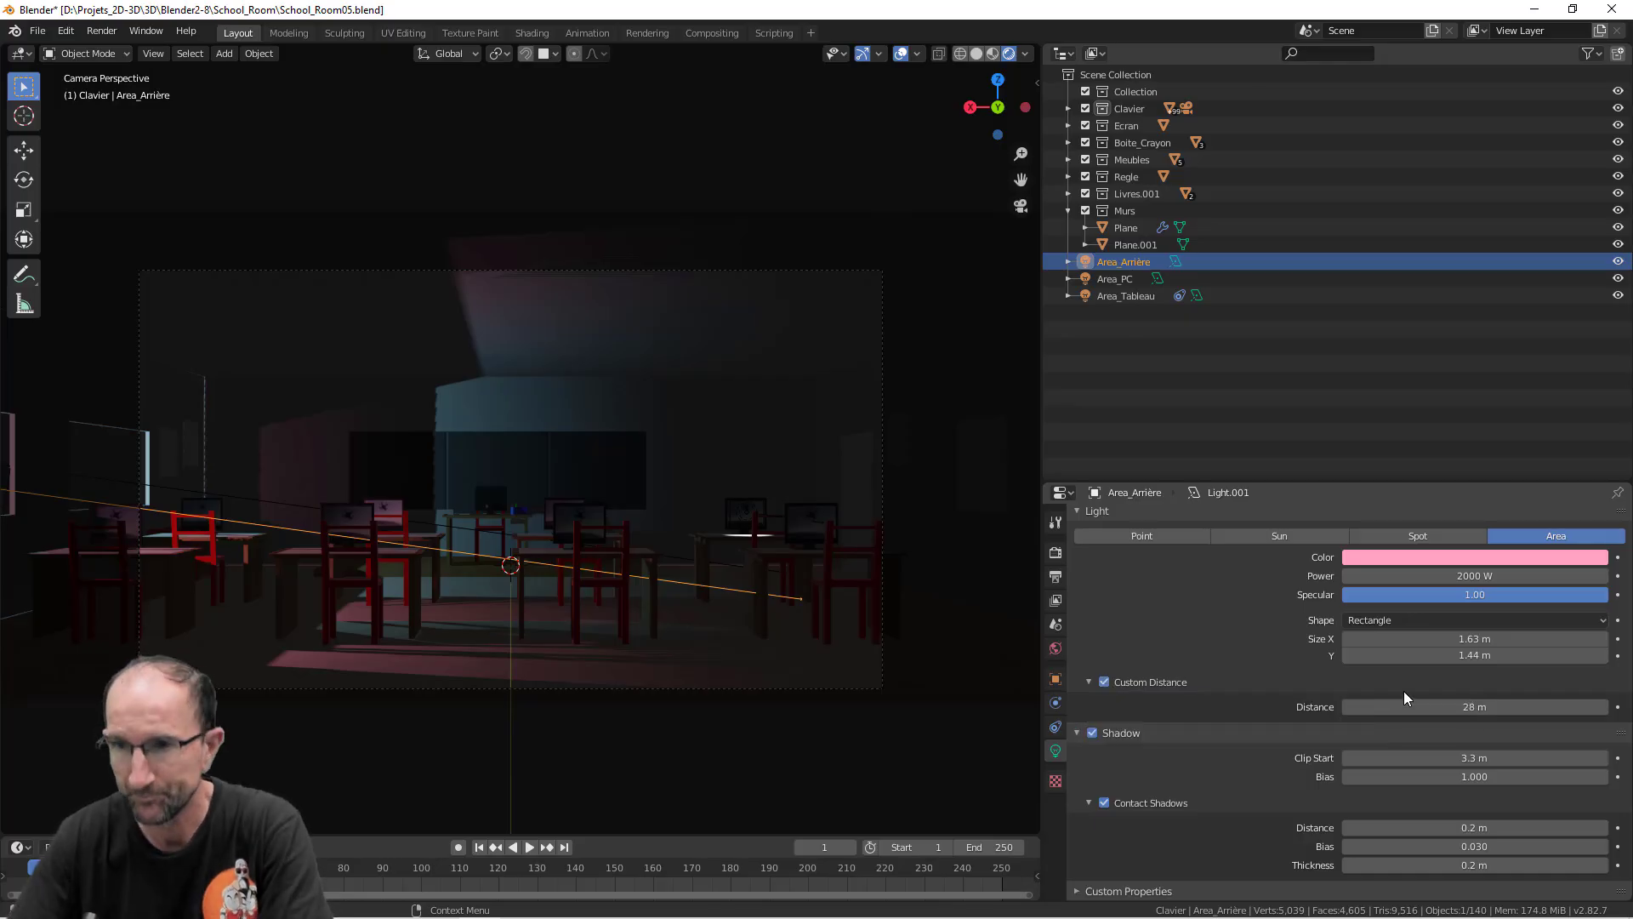
Set the Area_Arrière light's shadow Clip Start to 6.9 m and compare its Shadow and Contact Shadows options off and on
{"action": "left_click", "coordinate": [1092, 732]}
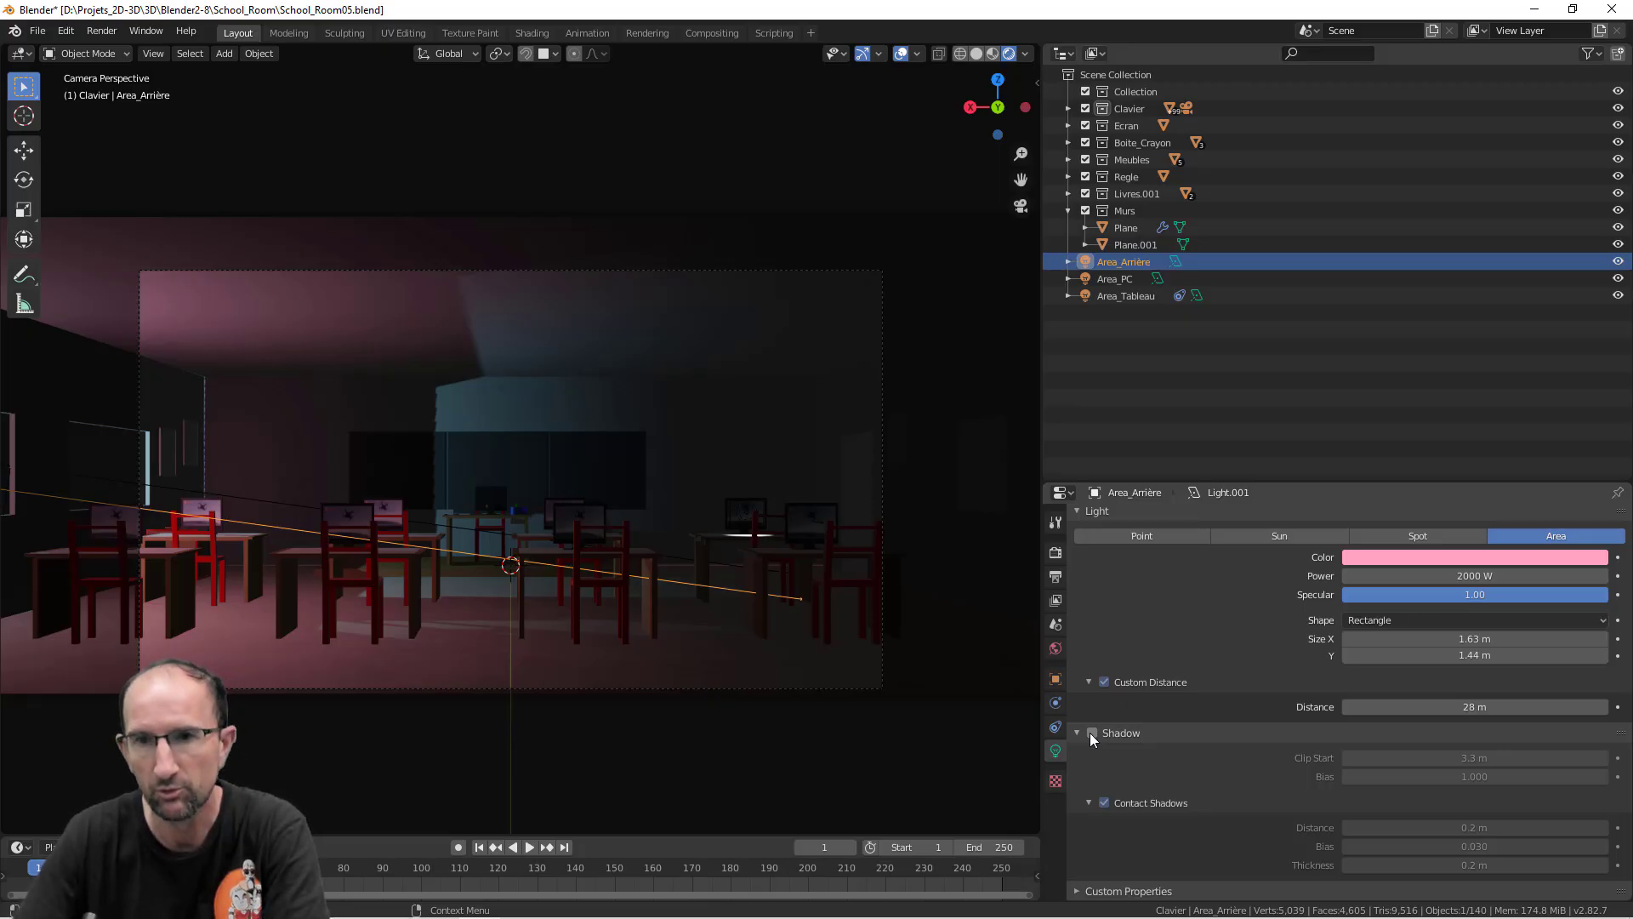
{"action": "left_click", "coordinate": [1104, 803]}
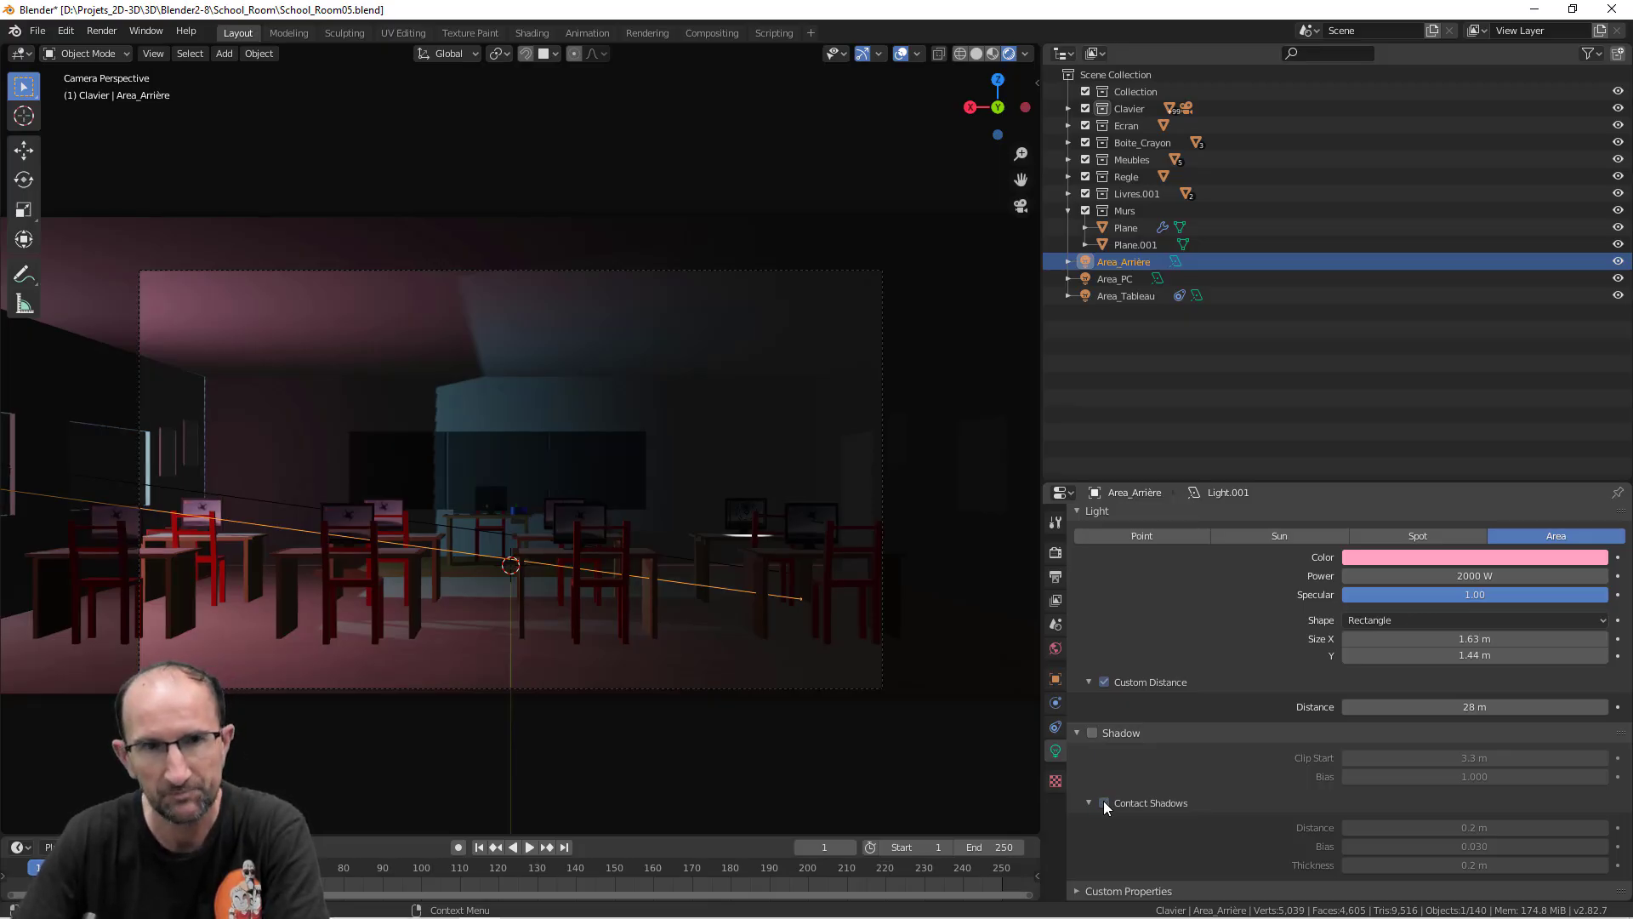
{"action": "left_click", "coordinate": [1091, 733]}
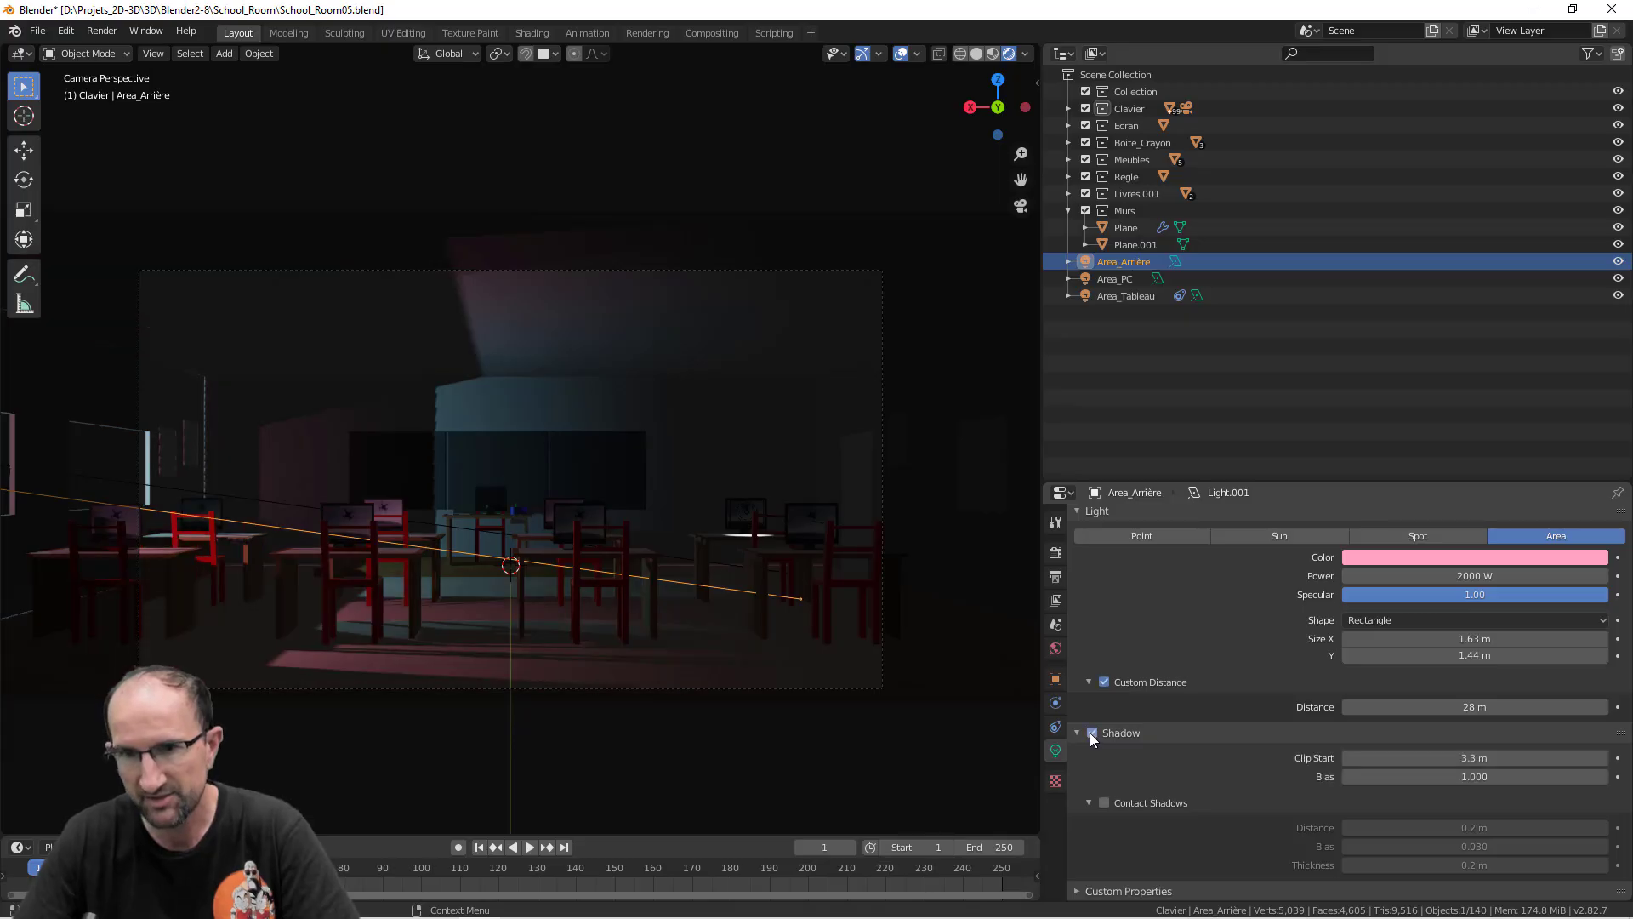
{"action": "mouse_move", "coordinate": [1474, 758]}
{"action": "left_mouse_down"}
{"action": "mouse_move", "coordinate": [1544, 757]}
{"action": "mouse_move", "coordinate": [1504, 758]}
{"action": "left_mouse_up"}
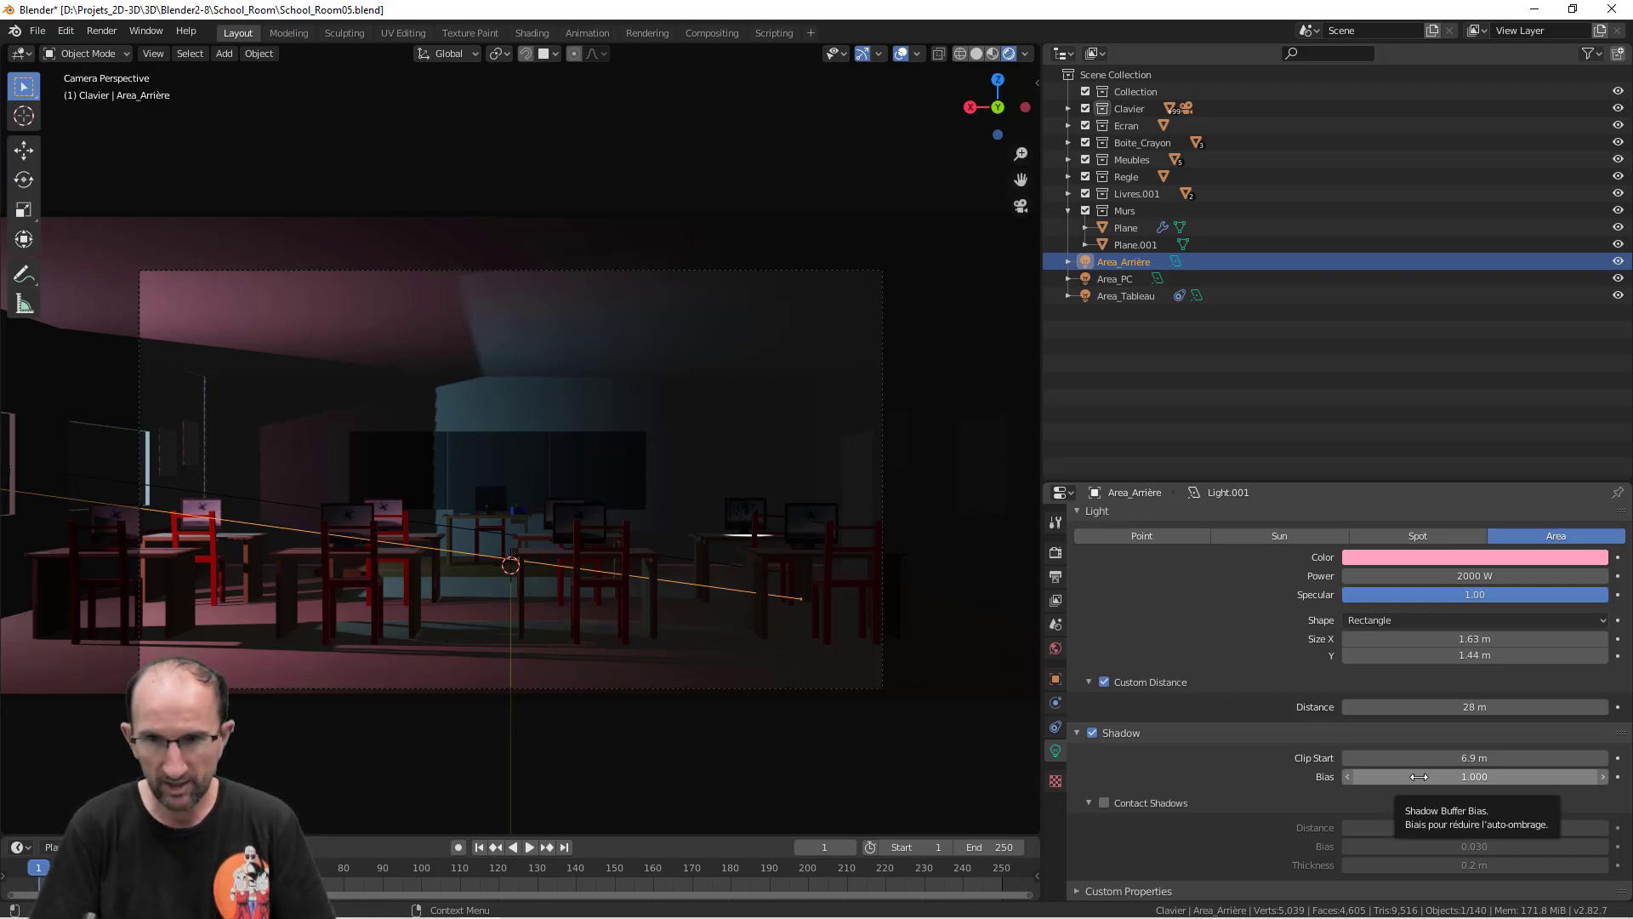
{"action": "left_click", "coordinate": [1104, 803]}
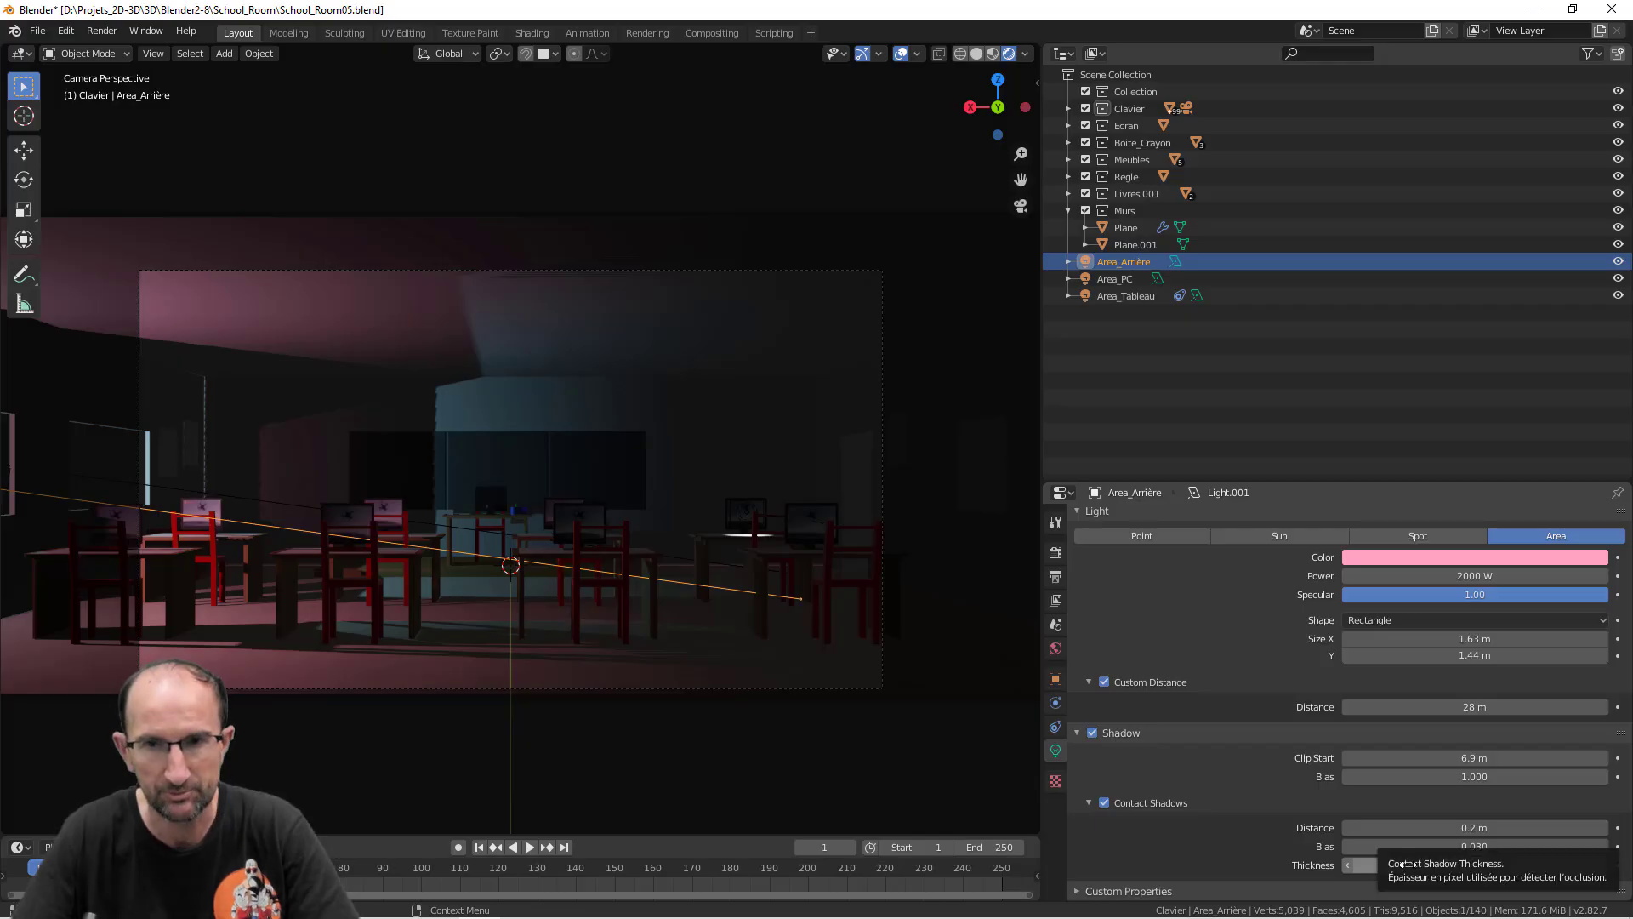
{"action": "scroll", "coordinate": [1392, 698], "scroll_direction": "up", "scroll_amount": 2}
{"action": "scroll", "coordinate": [1393, 699], "scroll_direction": "down", "scroll_amount": 2}
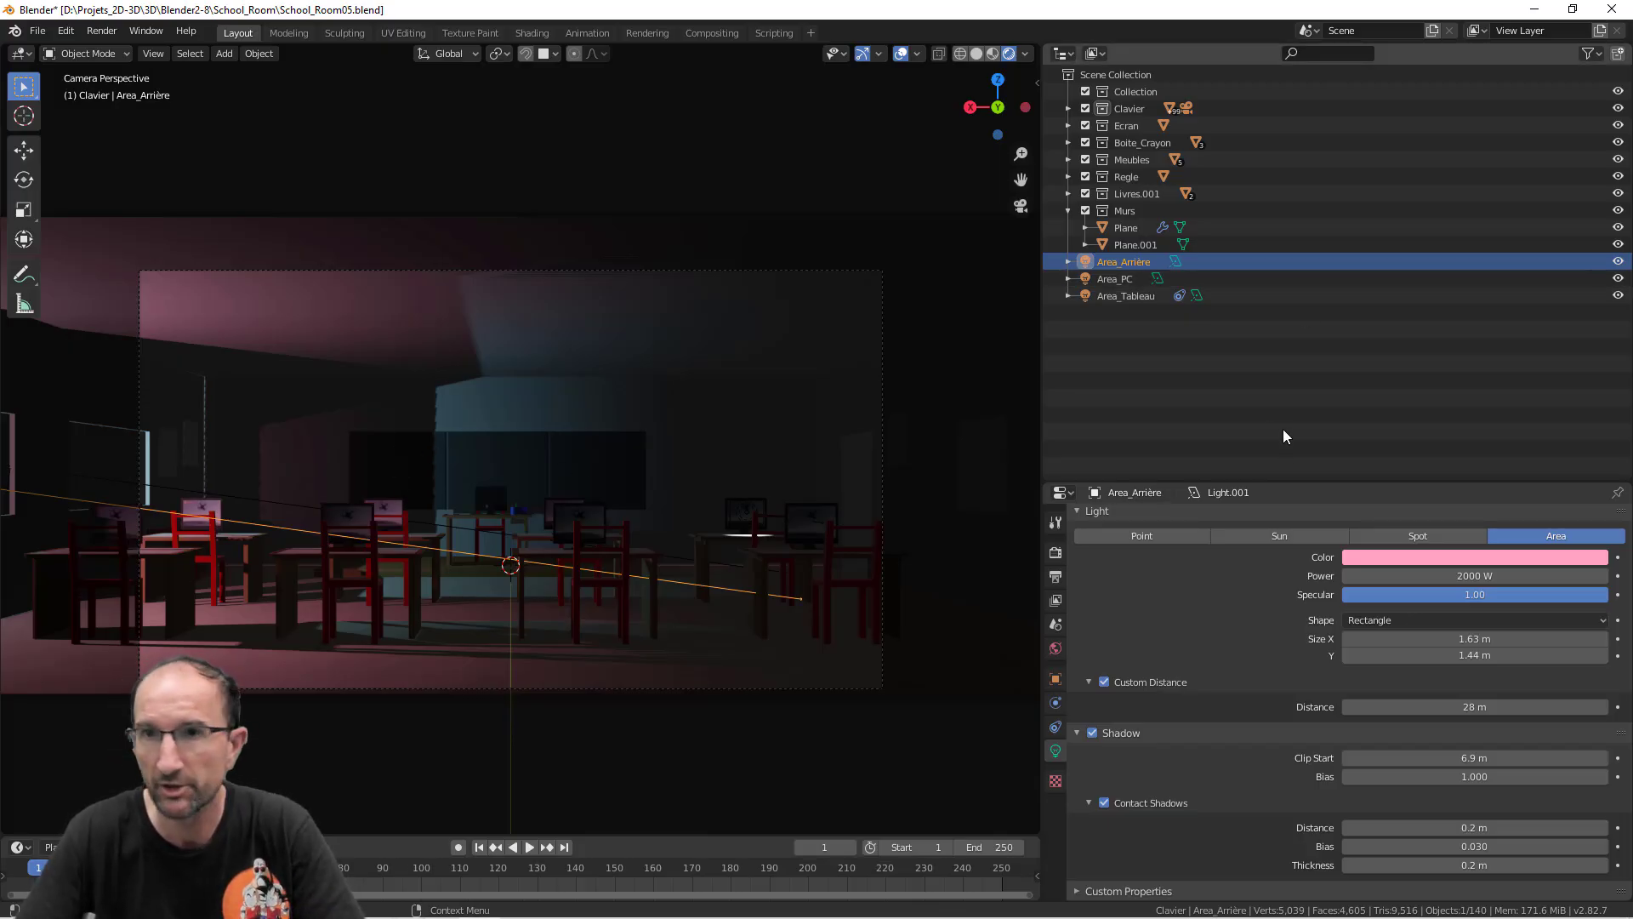
Compare the Eevee light settings of Area_PC, Area_Arrière and Area_Tableau
{"action": "left_click", "coordinate": [1118, 278]}
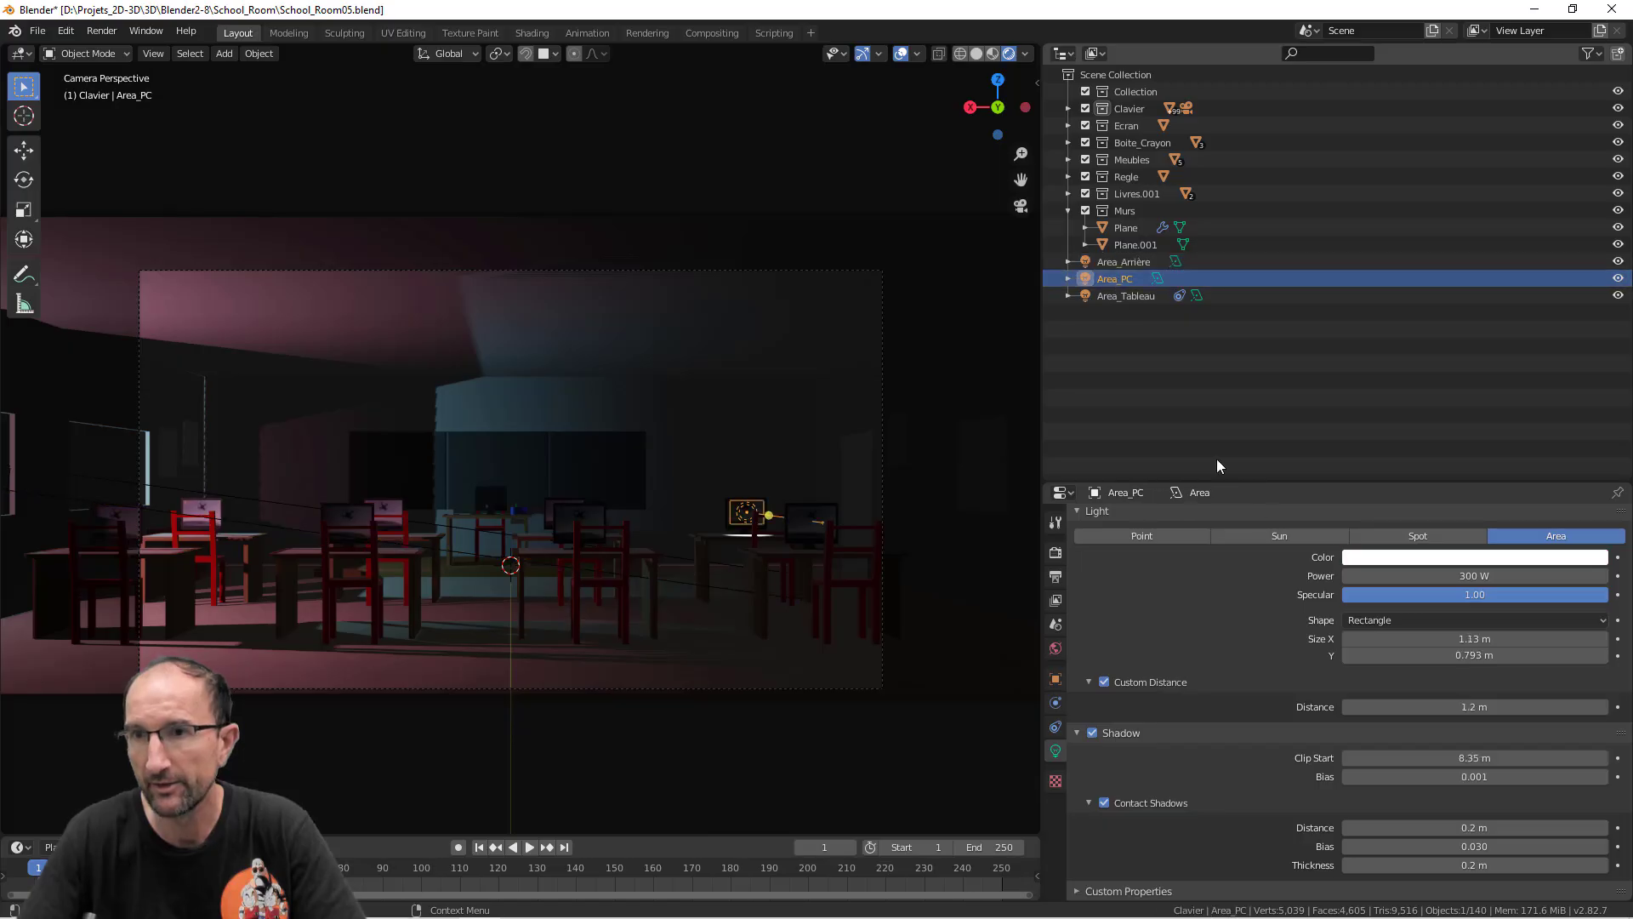
{"action": "left_click", "coordinate": [1132, 262]}
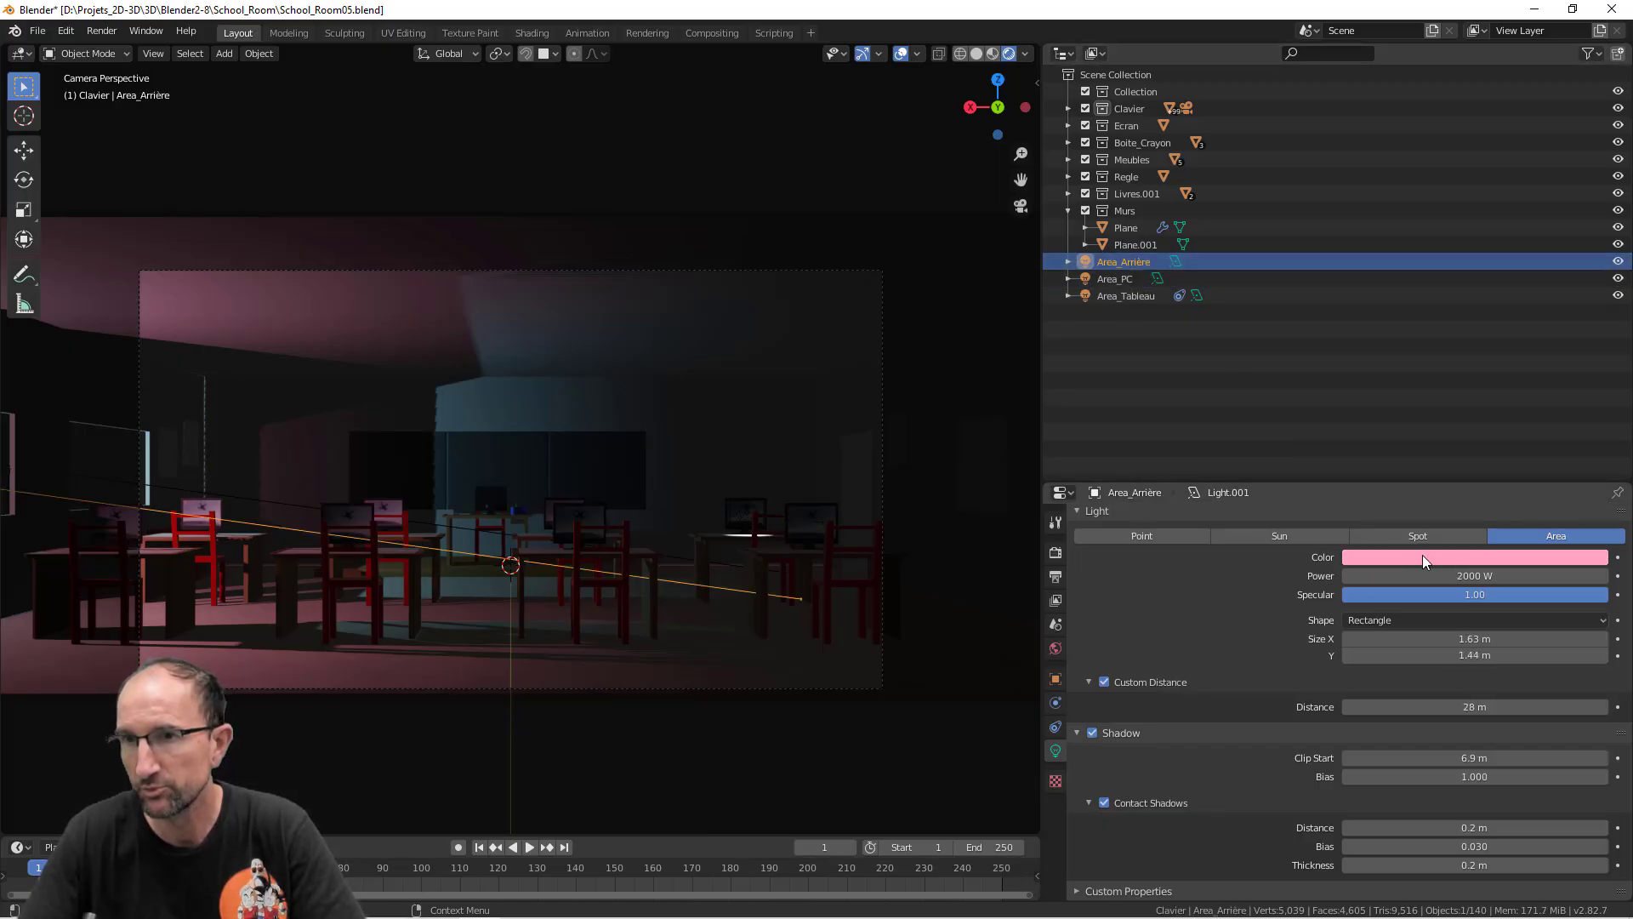
{"action": "left_click", "coordinate": [1128, 298]}
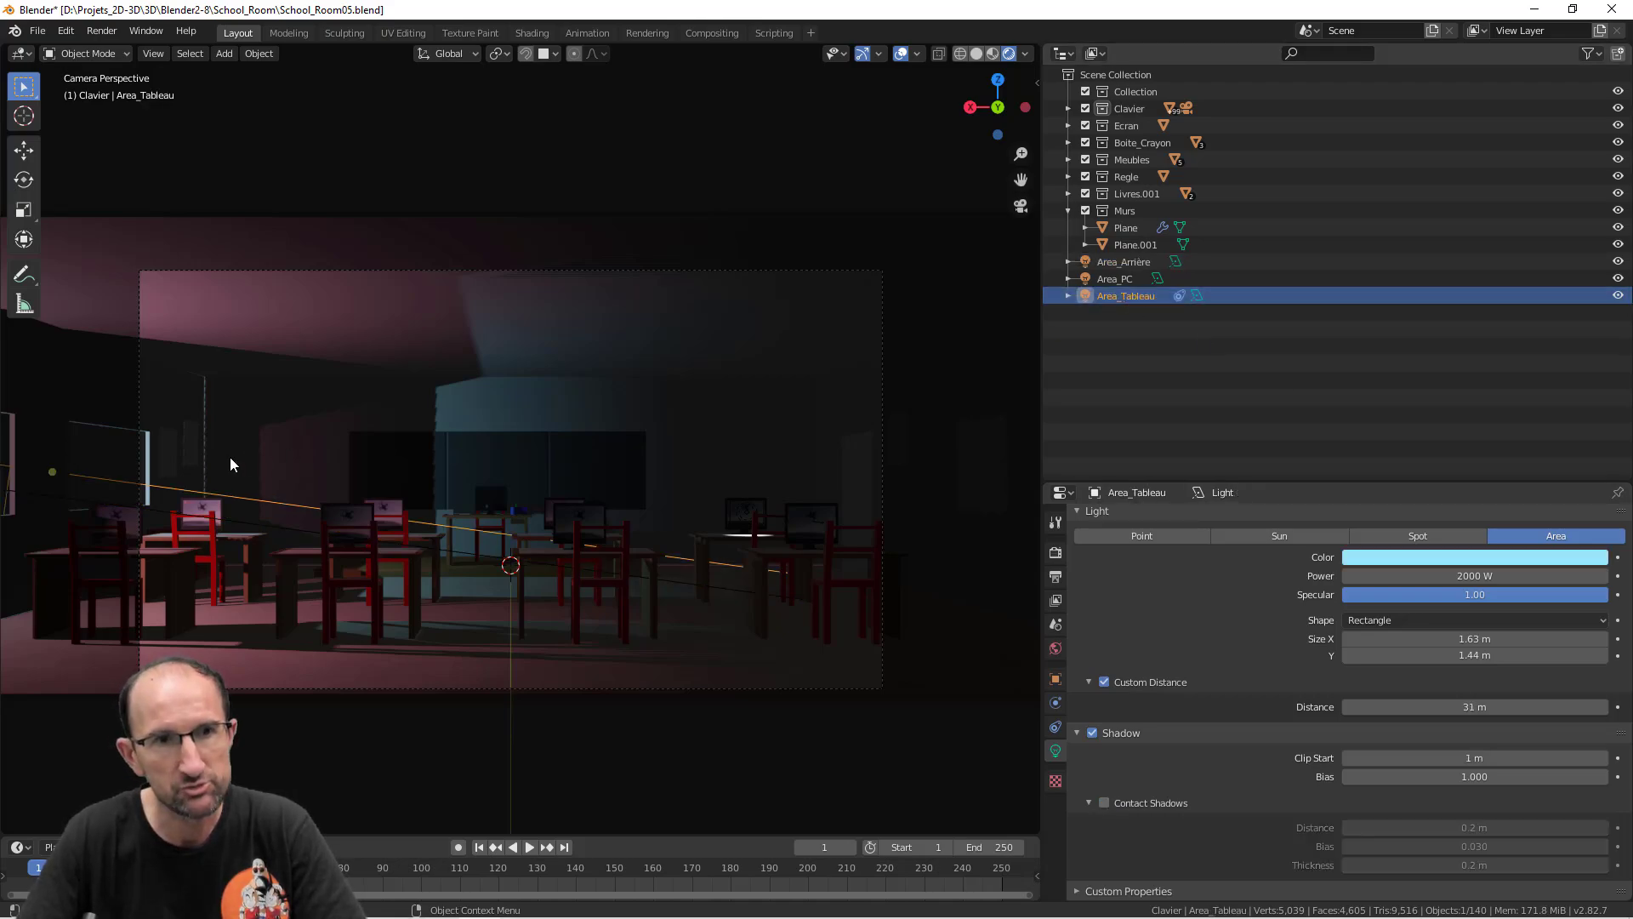
Select the Area_PC light and examine closely how it lights the desk in front of its monitor
{"action": "left_click", "coordinate": [1105, 279]}
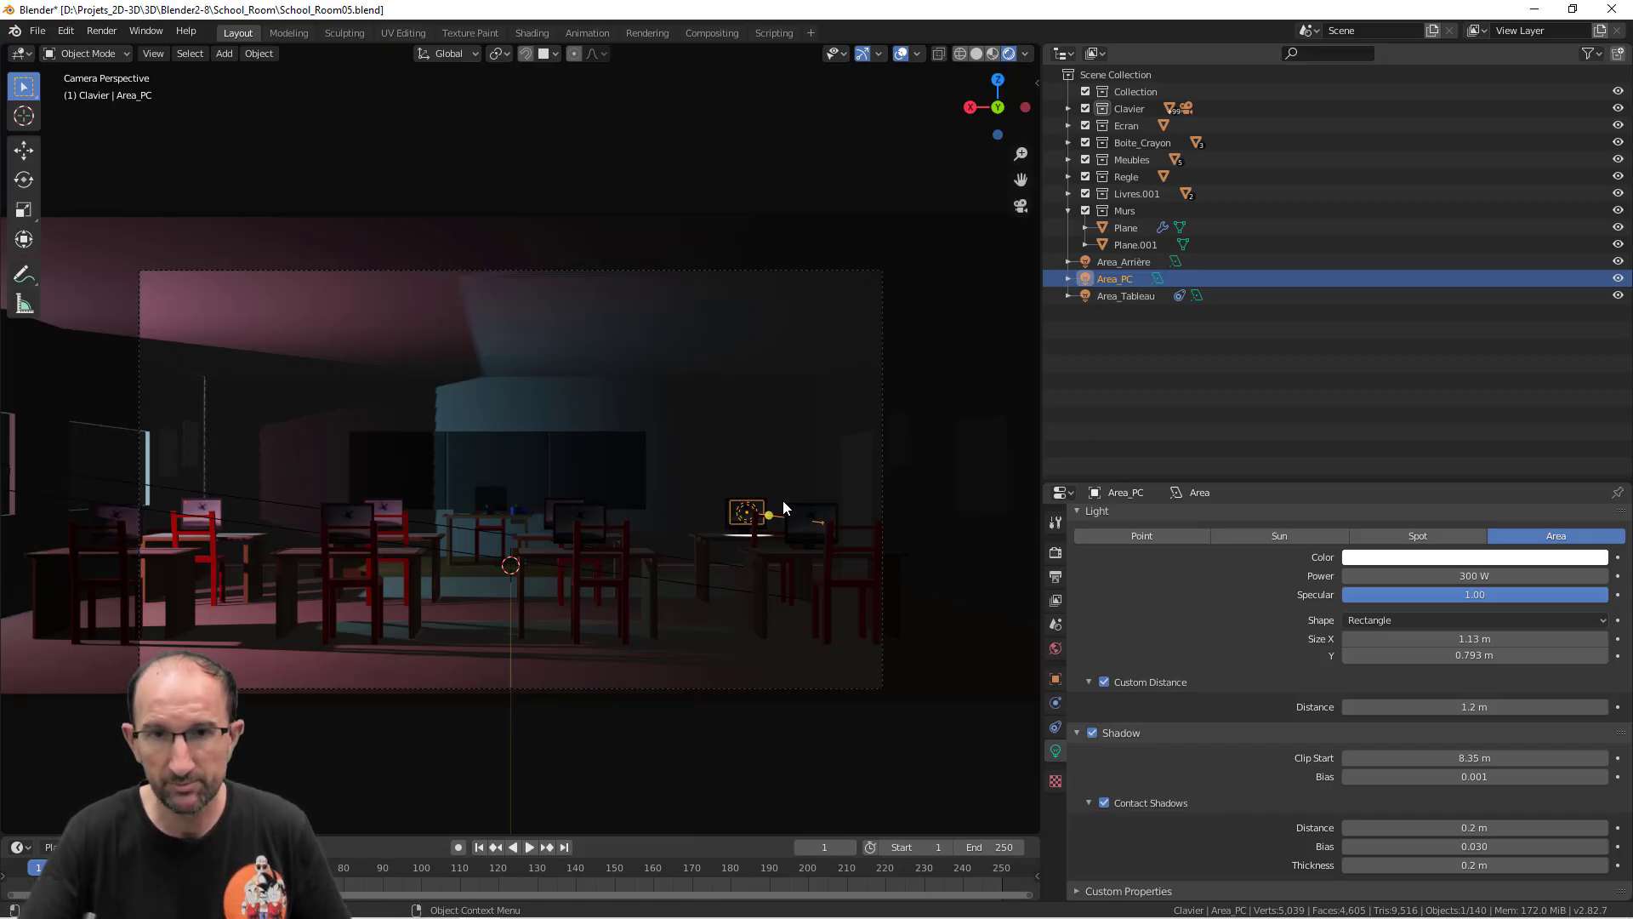
{"action": "scroll", "coordinate": [745, 524], "scroll_direction": "up", "scroll_amount": 10}
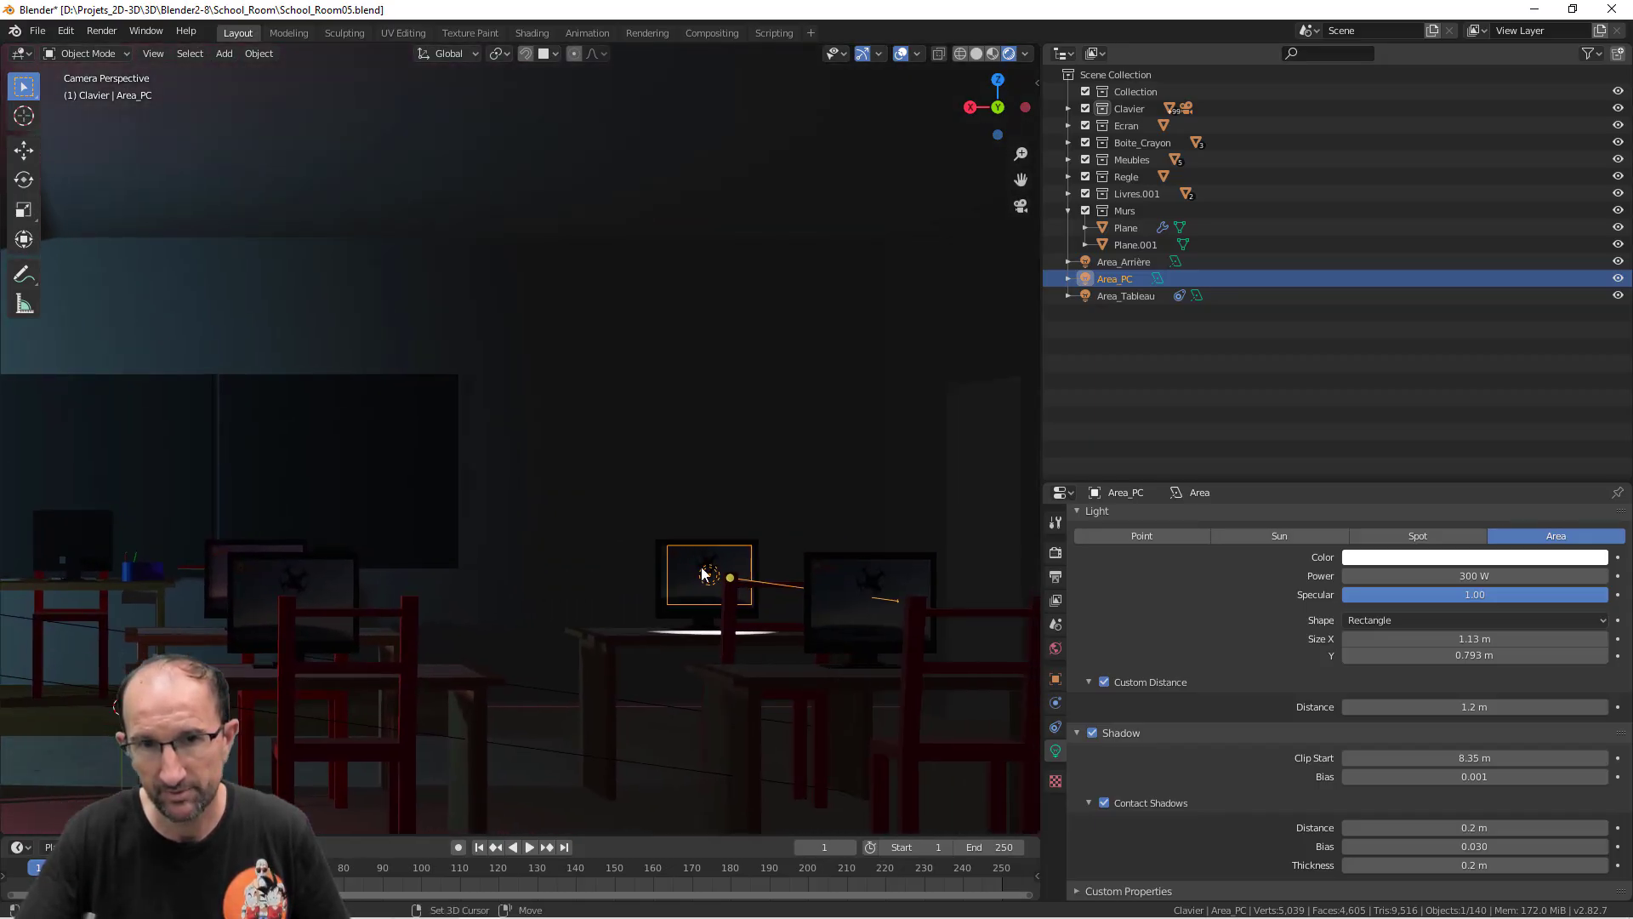
{"action": "middle_click_drag", "start_coordinate": [738, 600], "coordinate": [795, 635]}
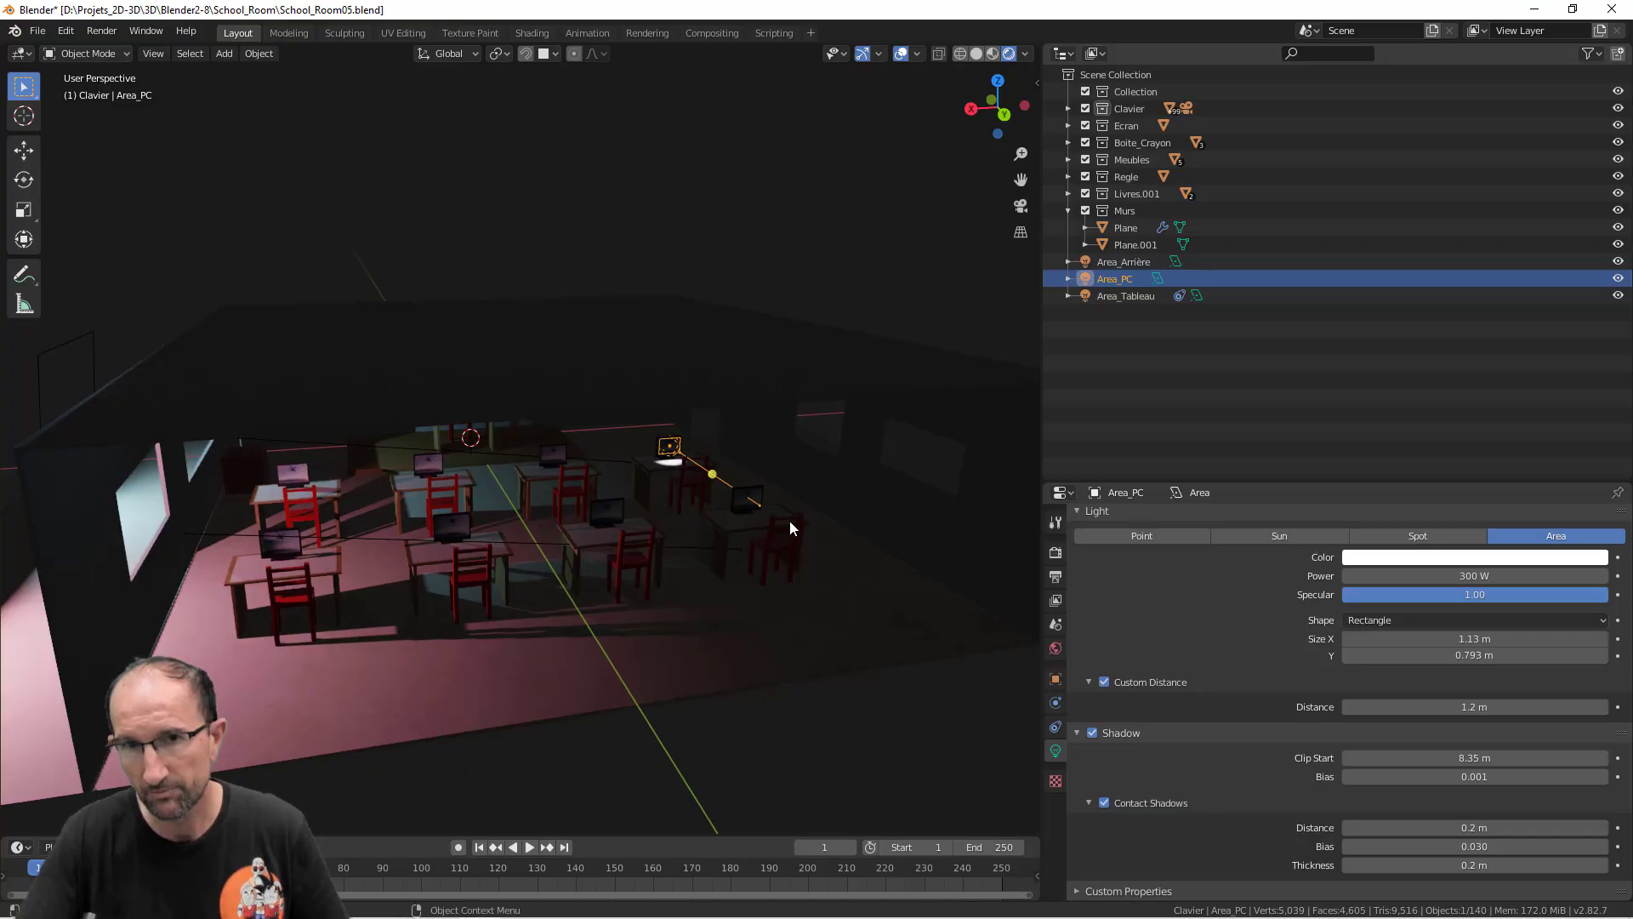
{"action": "scroll", "coordinate": [799, 536], "scroll_direction": "up", "scroll_amount": 4}
{"action": "scroll", "coordinate": [804, 543], "scroll_direction": "up", "scroll_amount": 1}
{"action": "middle_click_drag", "start_coordinate": [805, 543], "coordinate": [580, 498], "text": "shift"}
{"action": "scroll", "coordinate": [582, 498], "scroll_direction": "up", "scroll_amount": 4}
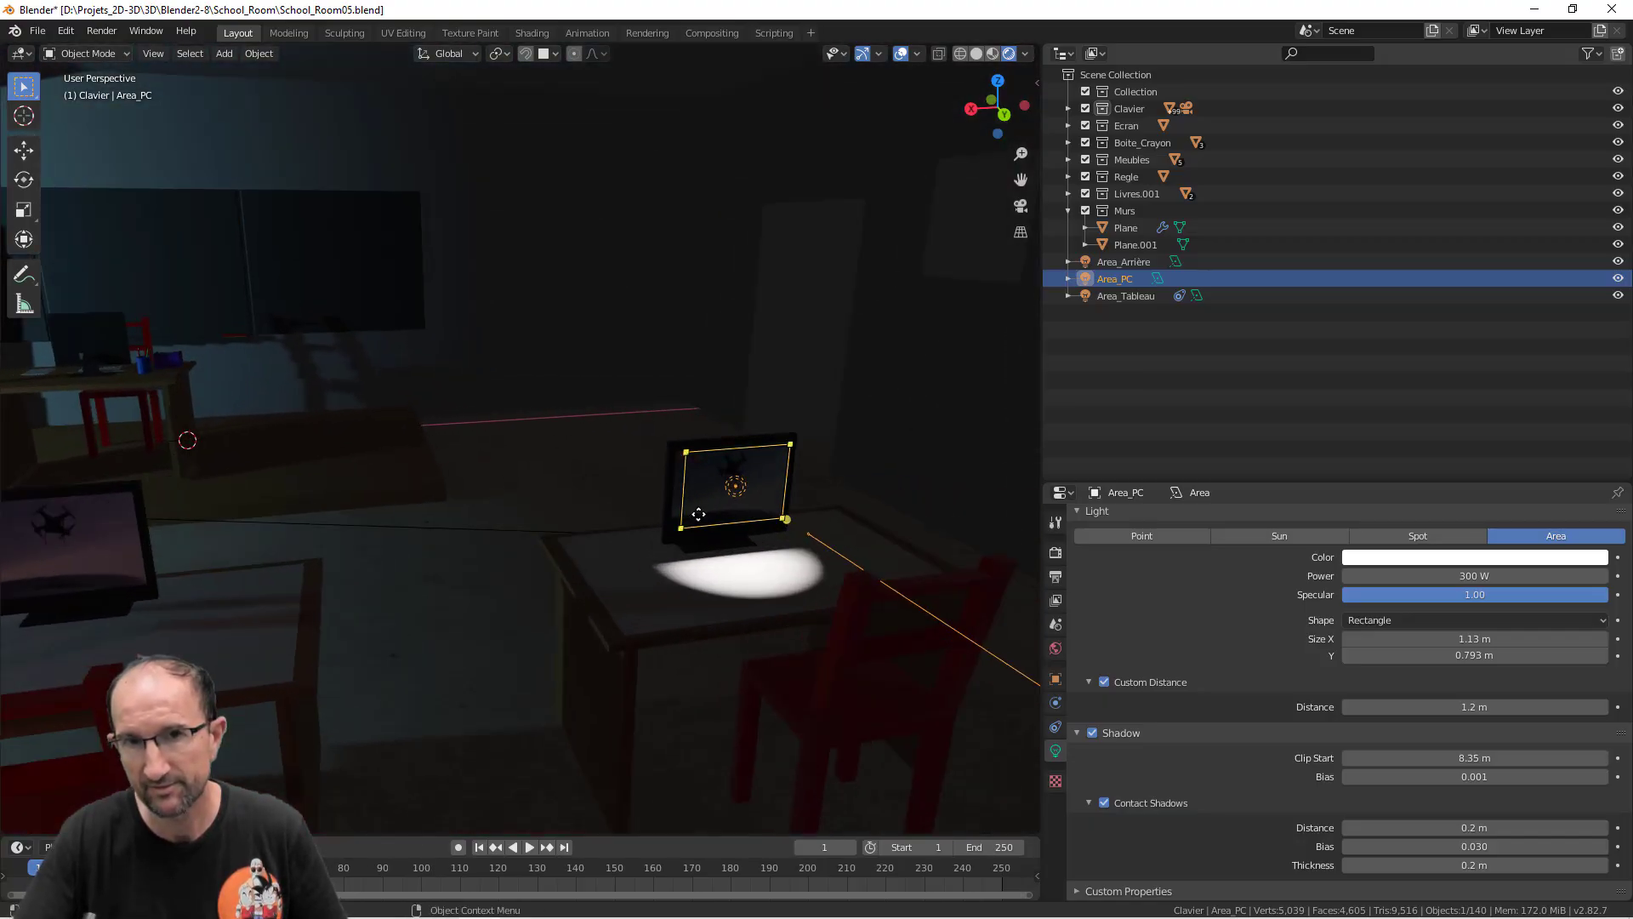
{"action": "middle_click_drag", "start_coordinate": [747, 565], "coordinate": [773, 557]}
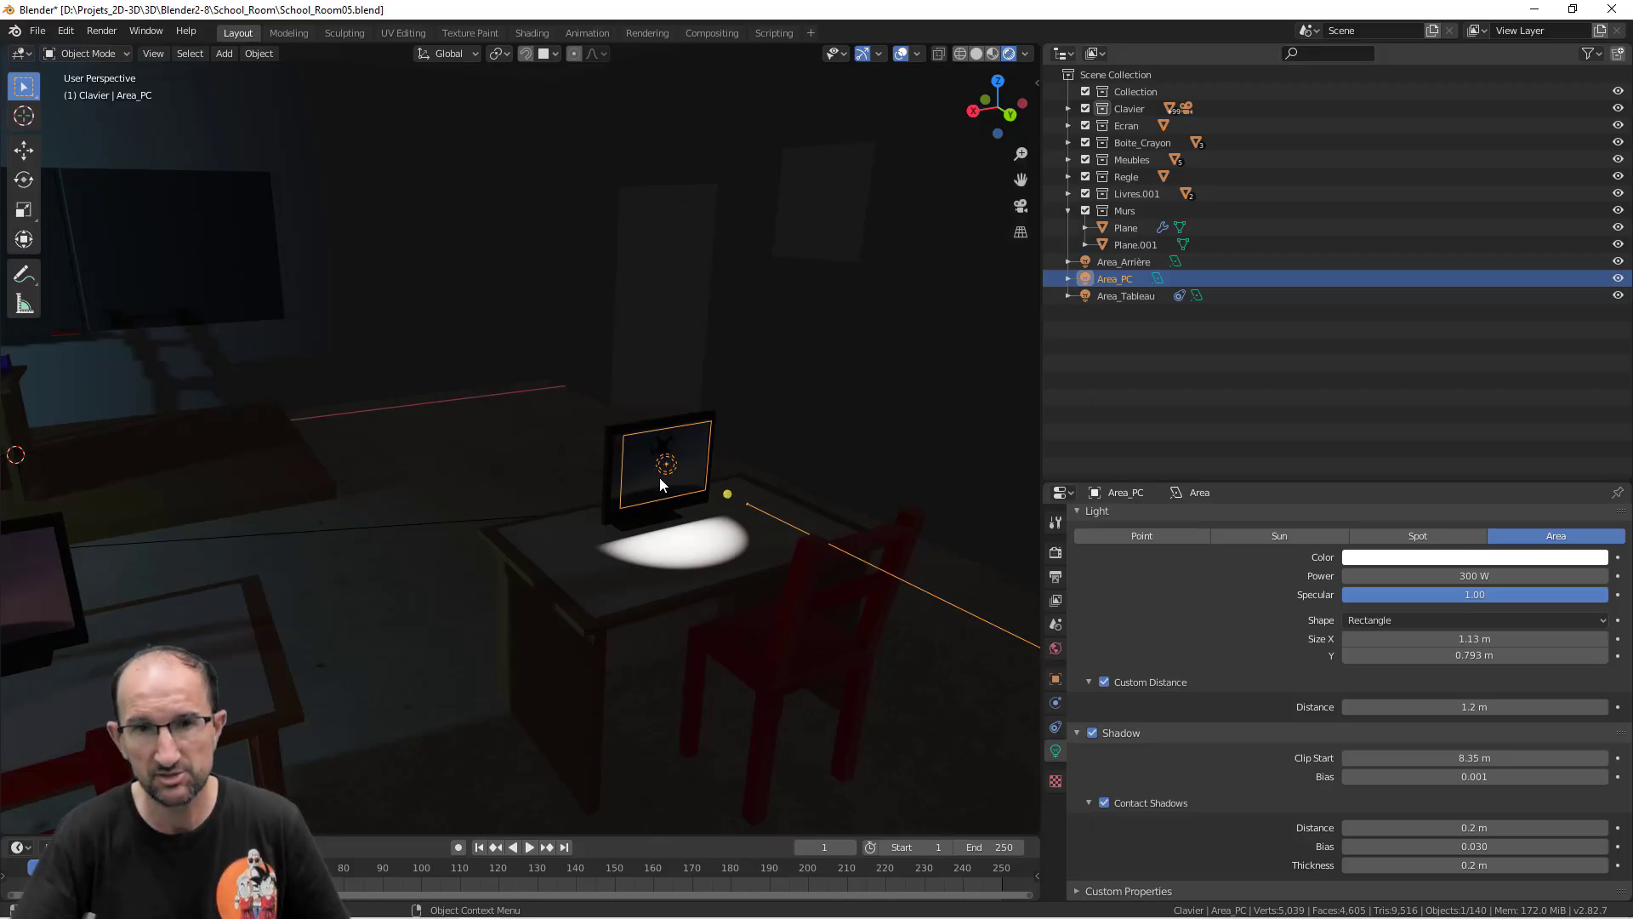
{"action": "middle_click_drag", "start_coordinate": [813, 565], "coordinate": [789, 568]}
Compare the Area_PC light's effect in the camera view with wider free views of the classroom
{"action": "key", "text": "KP_0"}
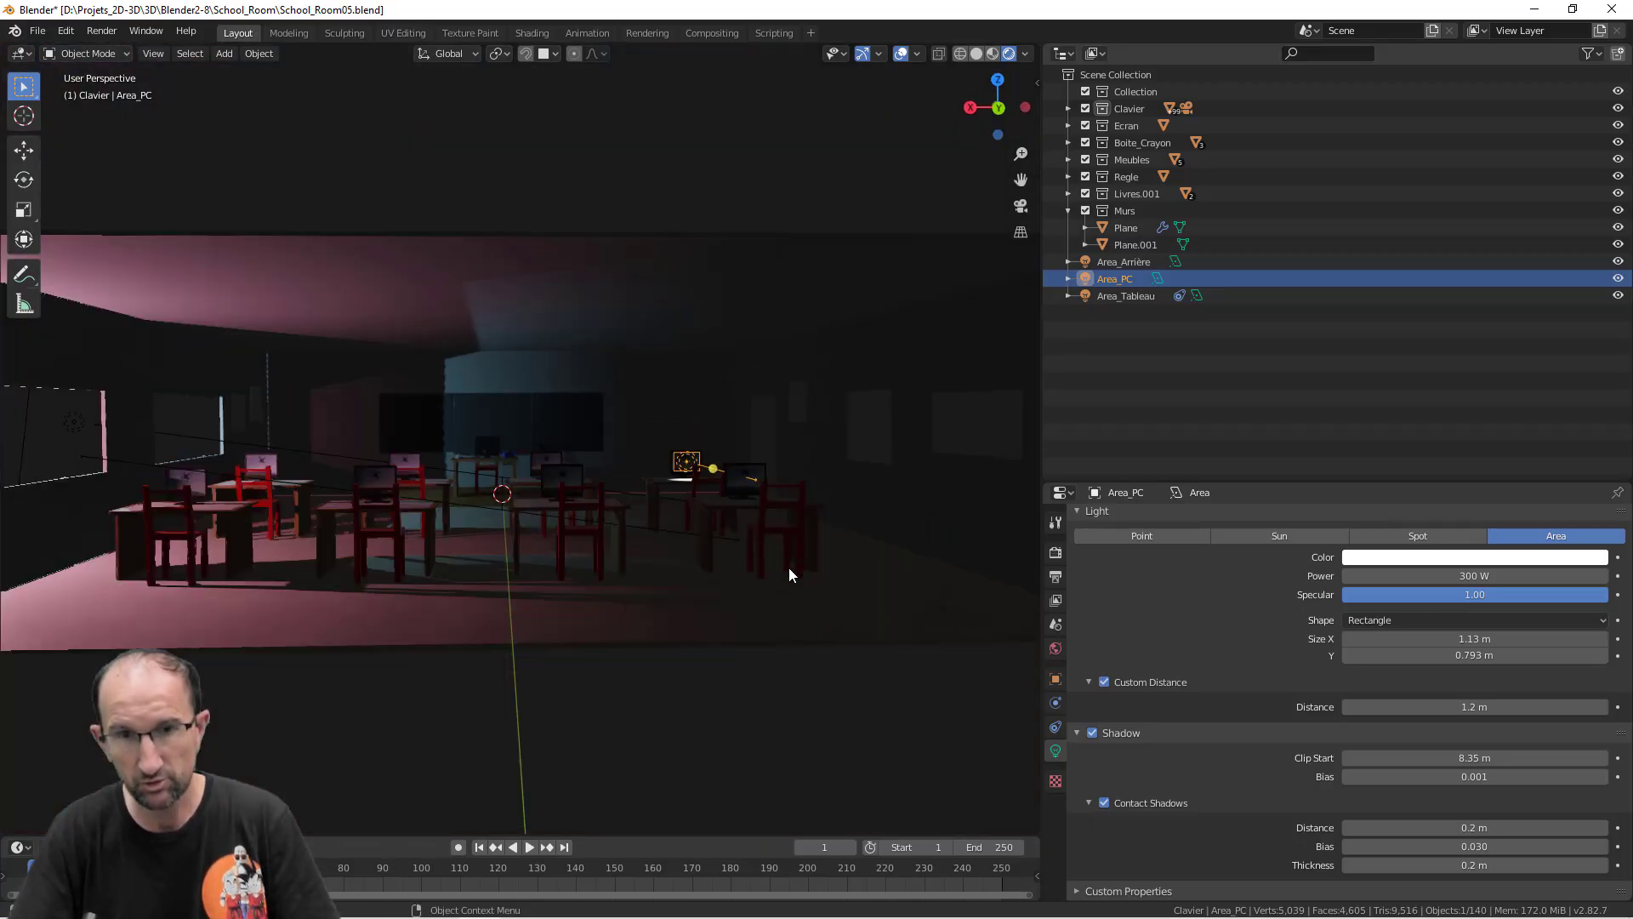
{"action": "key", "text": "KP_0"}
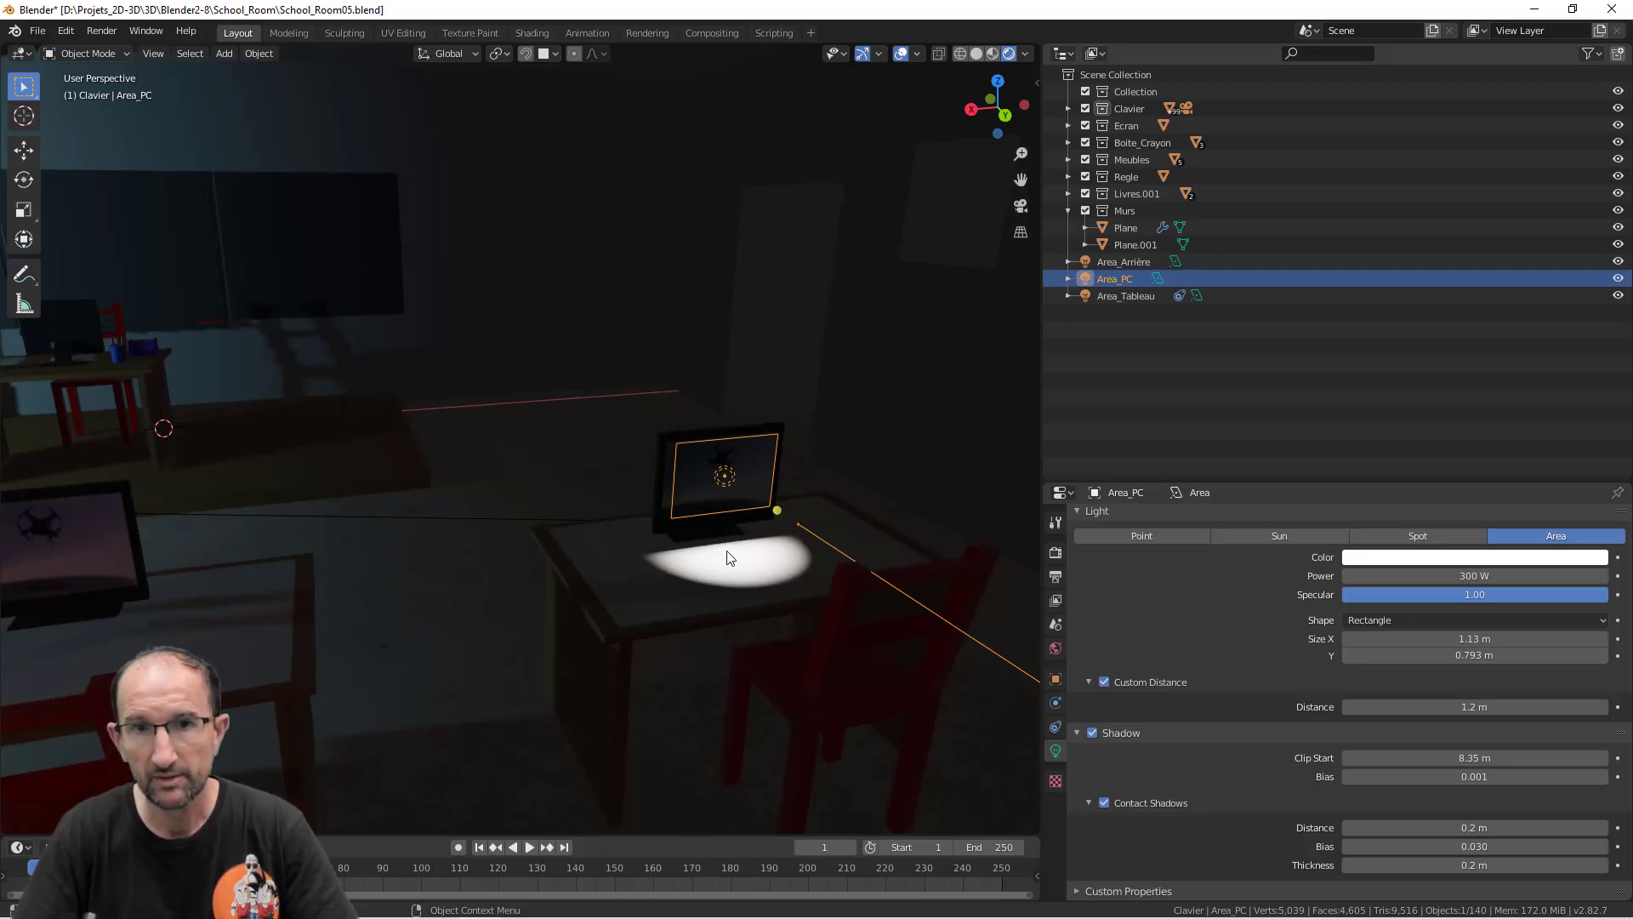
{"action": "scroll", "coordinate": [726, 558], "scroll_direction": "down", "scroll_amount": 10}
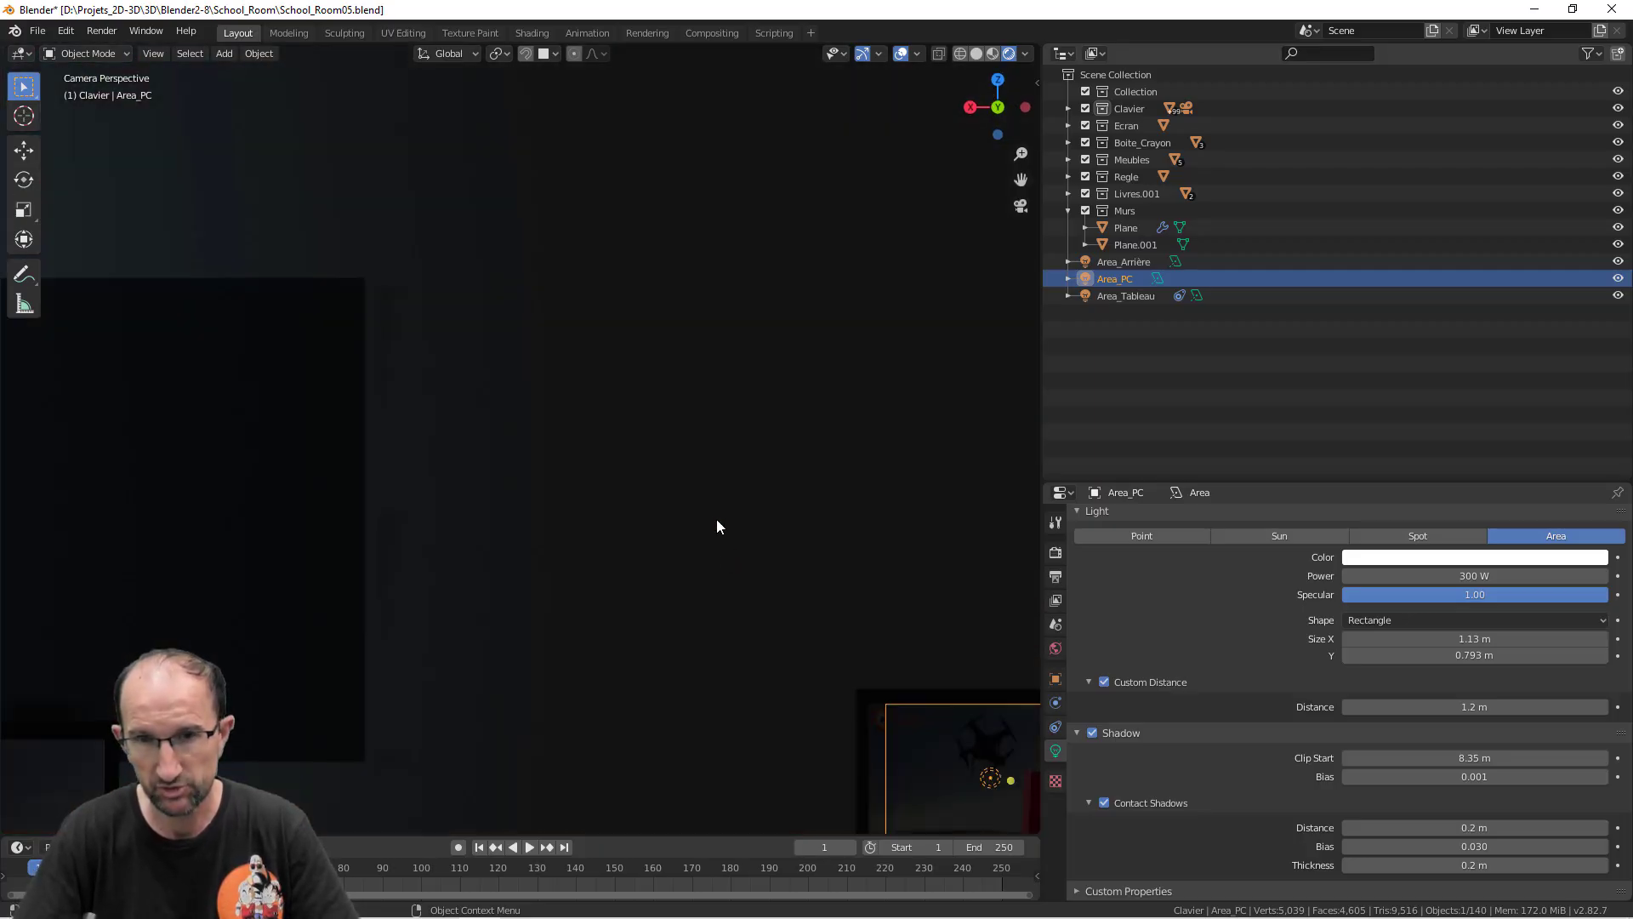
{"action": "key", "text": "KP_0"}
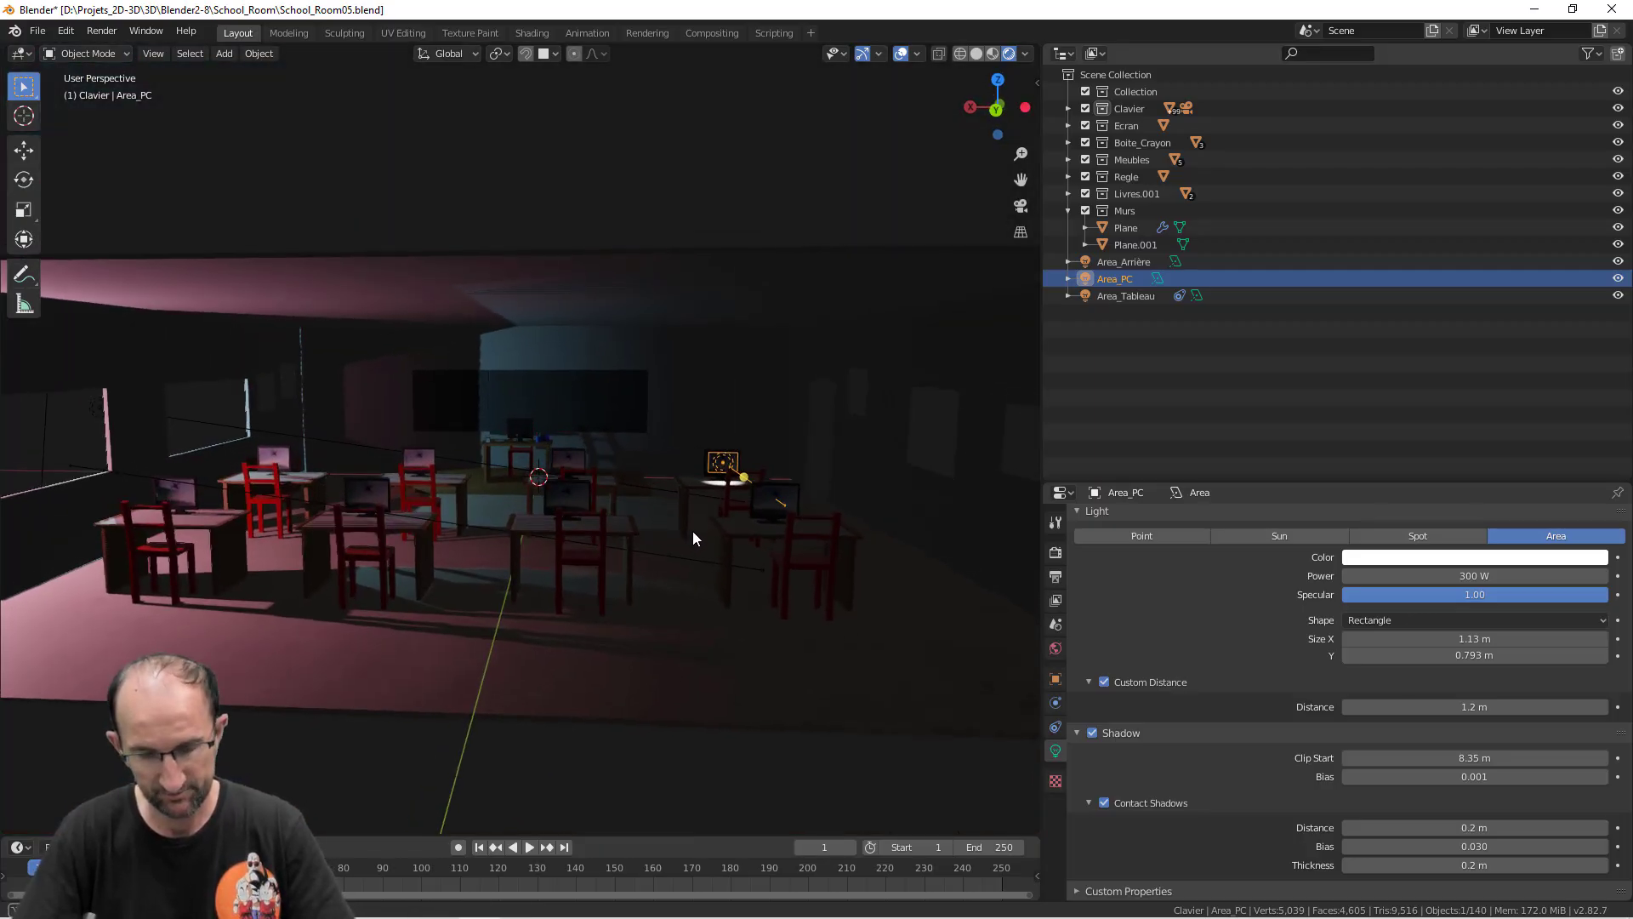
{"action": "key", "text": "KP_0"}
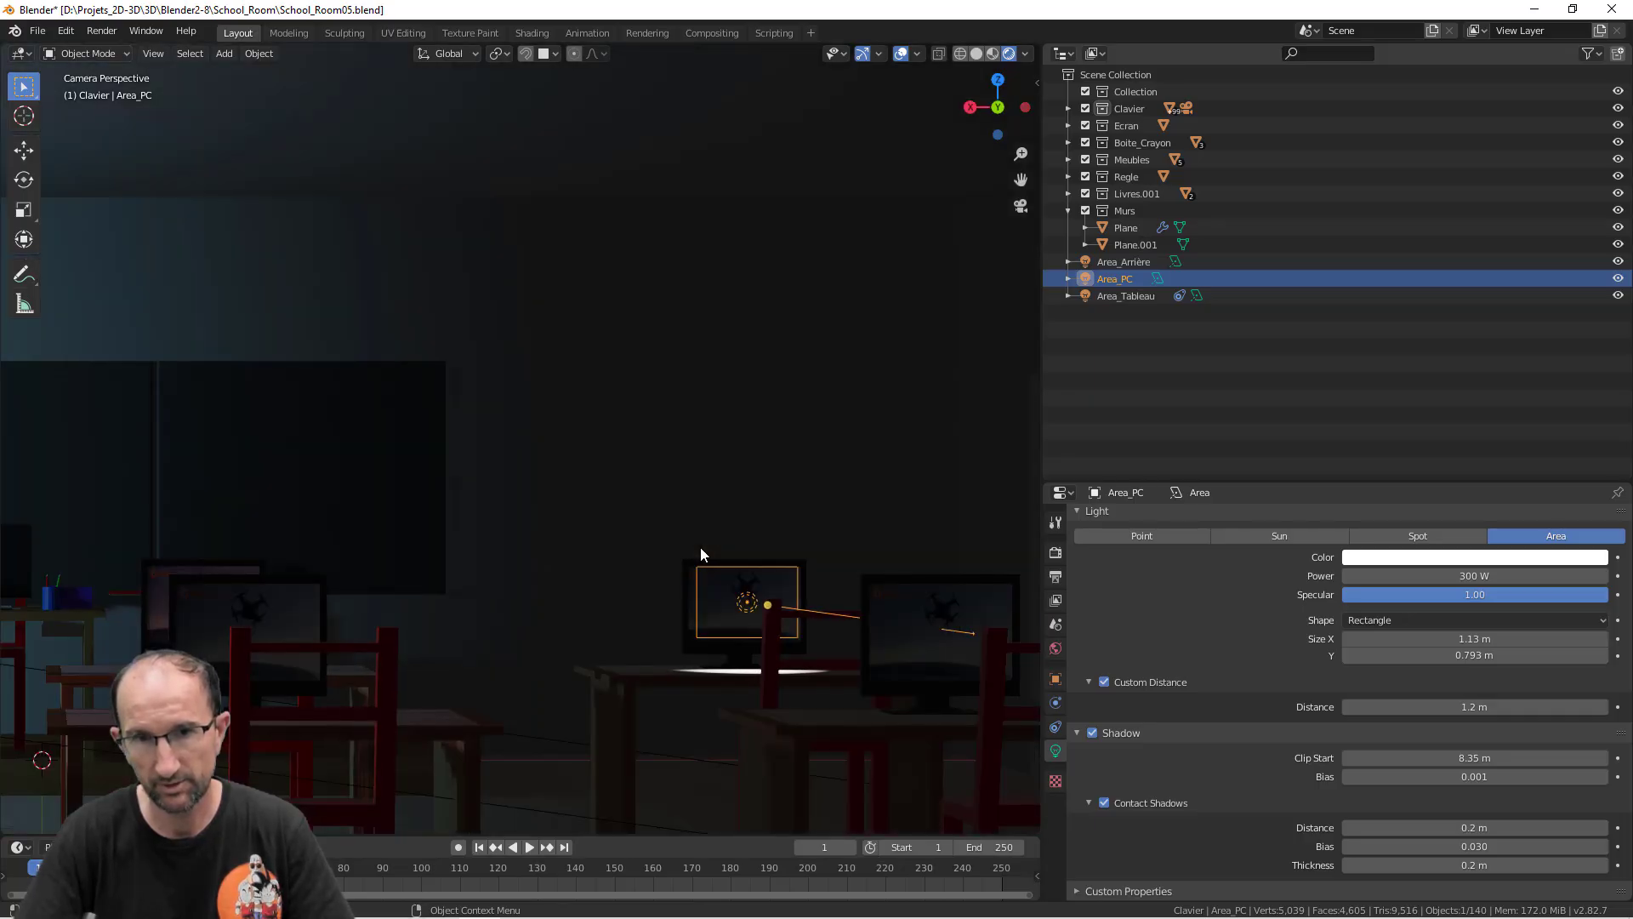
{"action": "scroll", "coordinate": [681, 545], "scroll_direction": "up", "scroll_amount": 5}
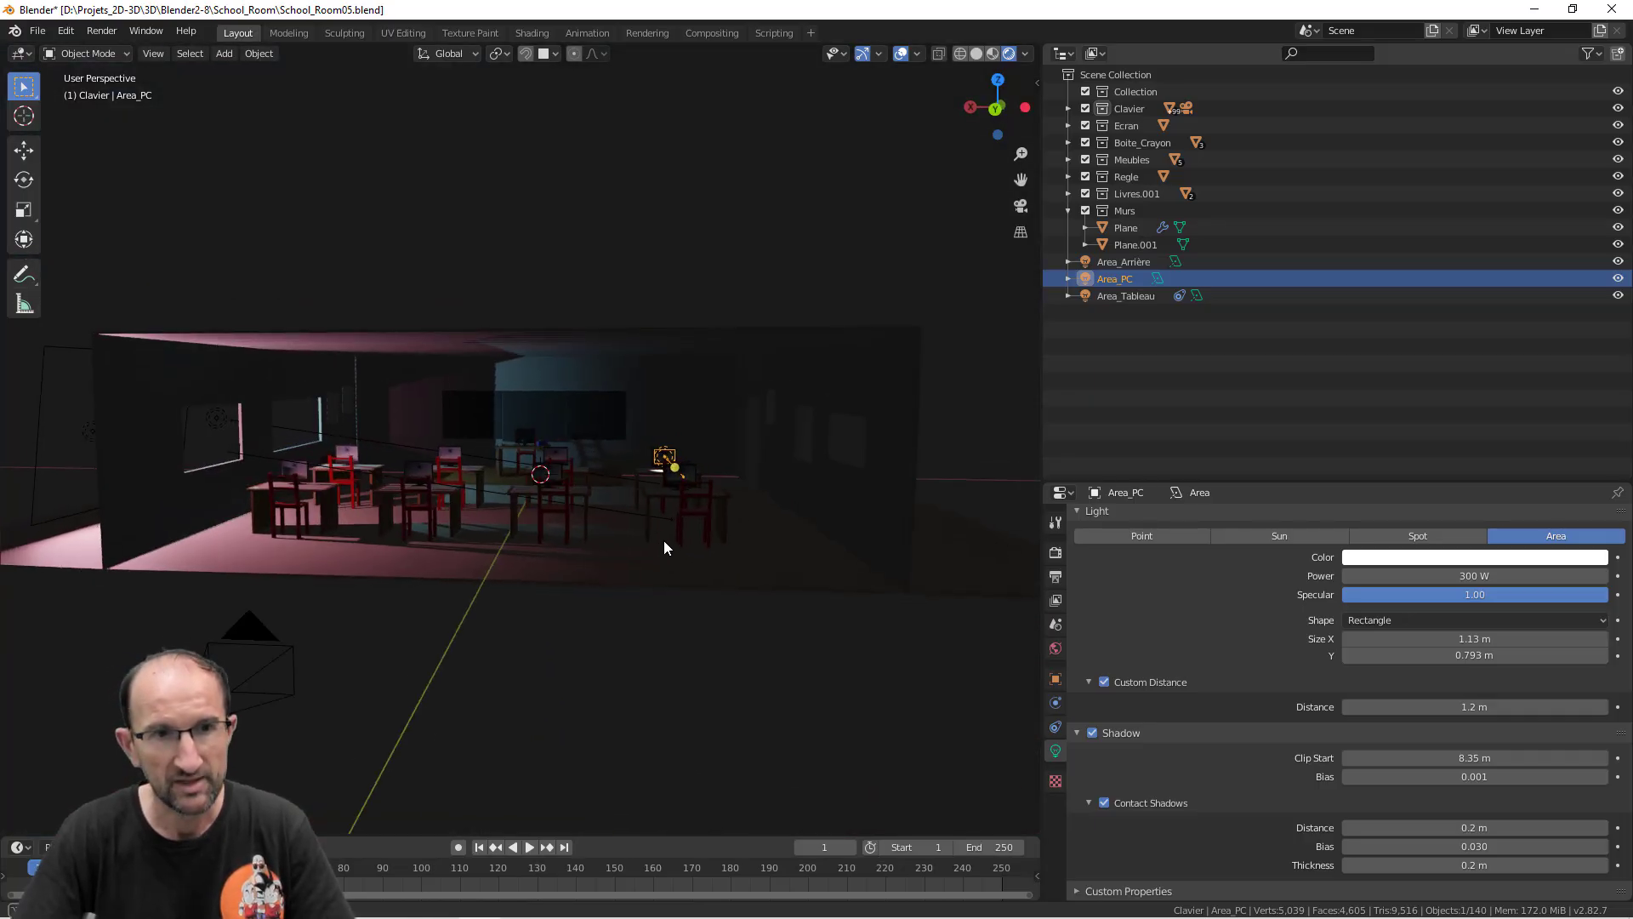
{"action": "scroll", "coordinate": [634, 527], "scroll_direction": "up", "scroll_amount": 3}
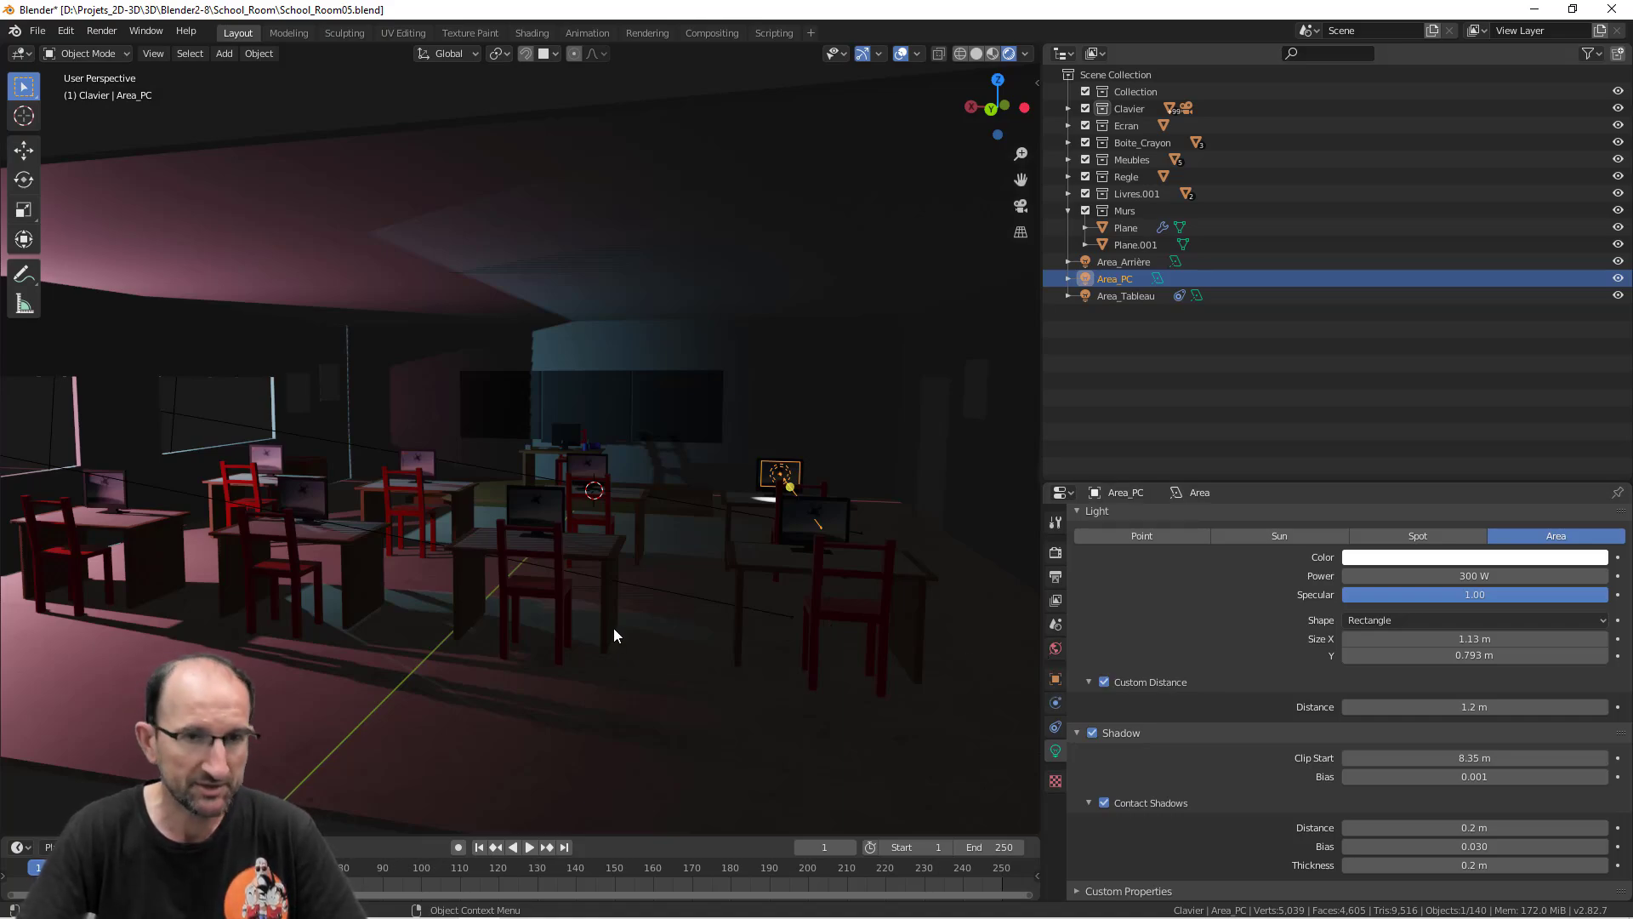
{"action": "mouse_move", "coordinate": [614, 634]}
{"action": "middle_mouse_down"}
{"action": "mouse_move", "coordinate": [633, 632]}
{"action": "mouse_move", "coordinate": [614, 634]}
{"action": "middle_mouse_up"}
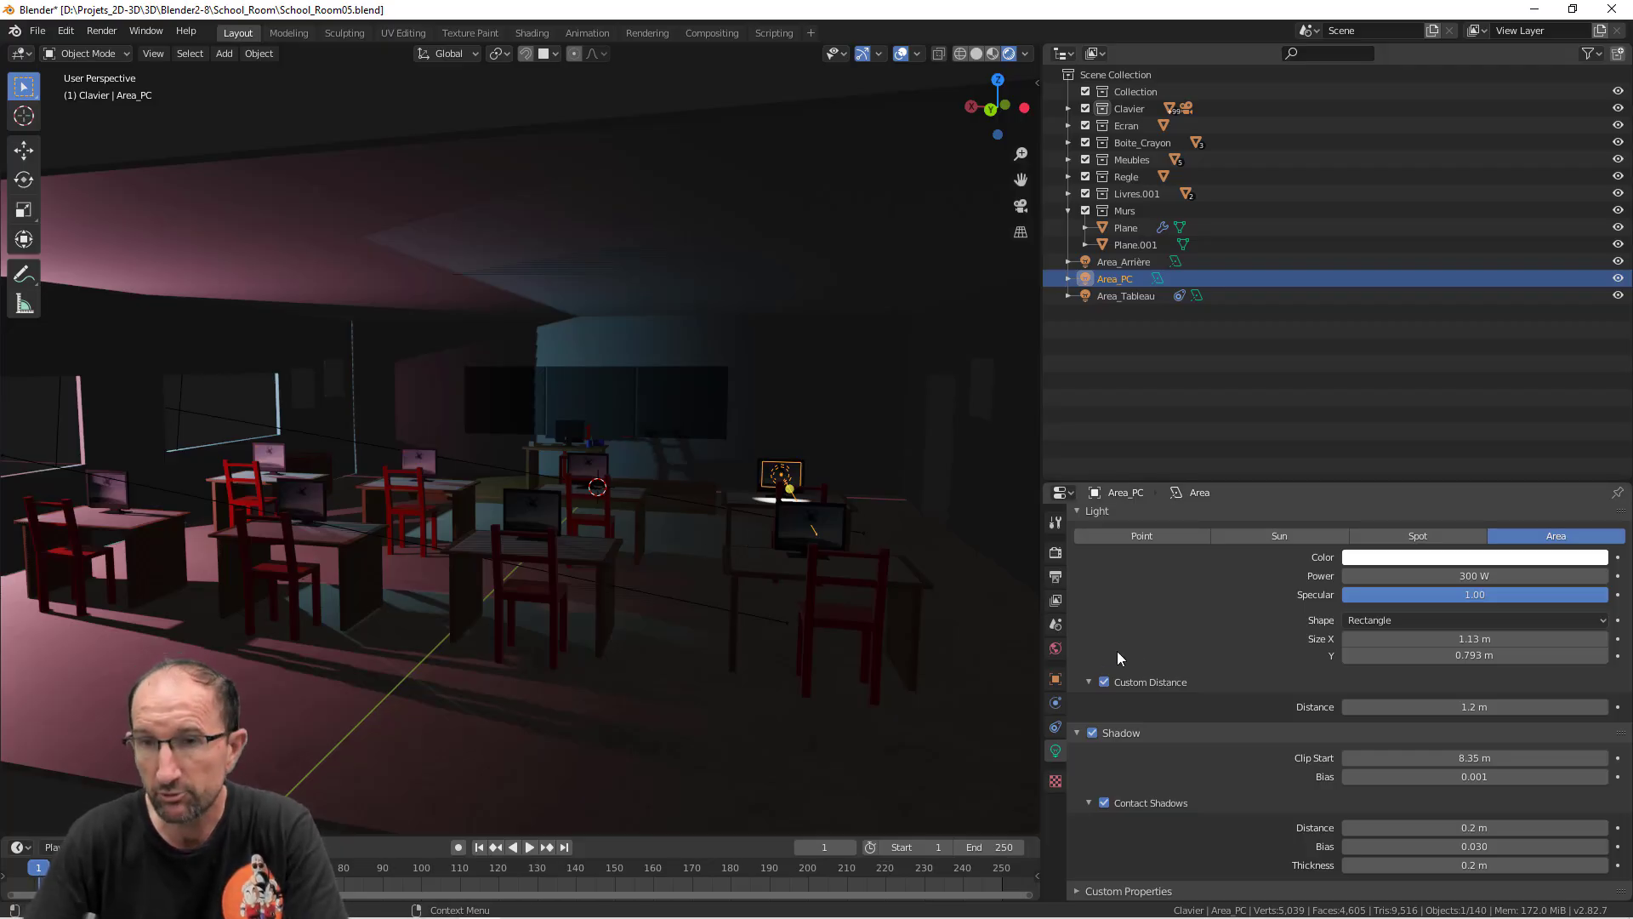
Switch the render engine back to Cycles and examine the classroom lighting from other angles
{"action": "scroll", "coordinate": [1181, 630], "scroll_direction": "up", "scroll_amount": 2}
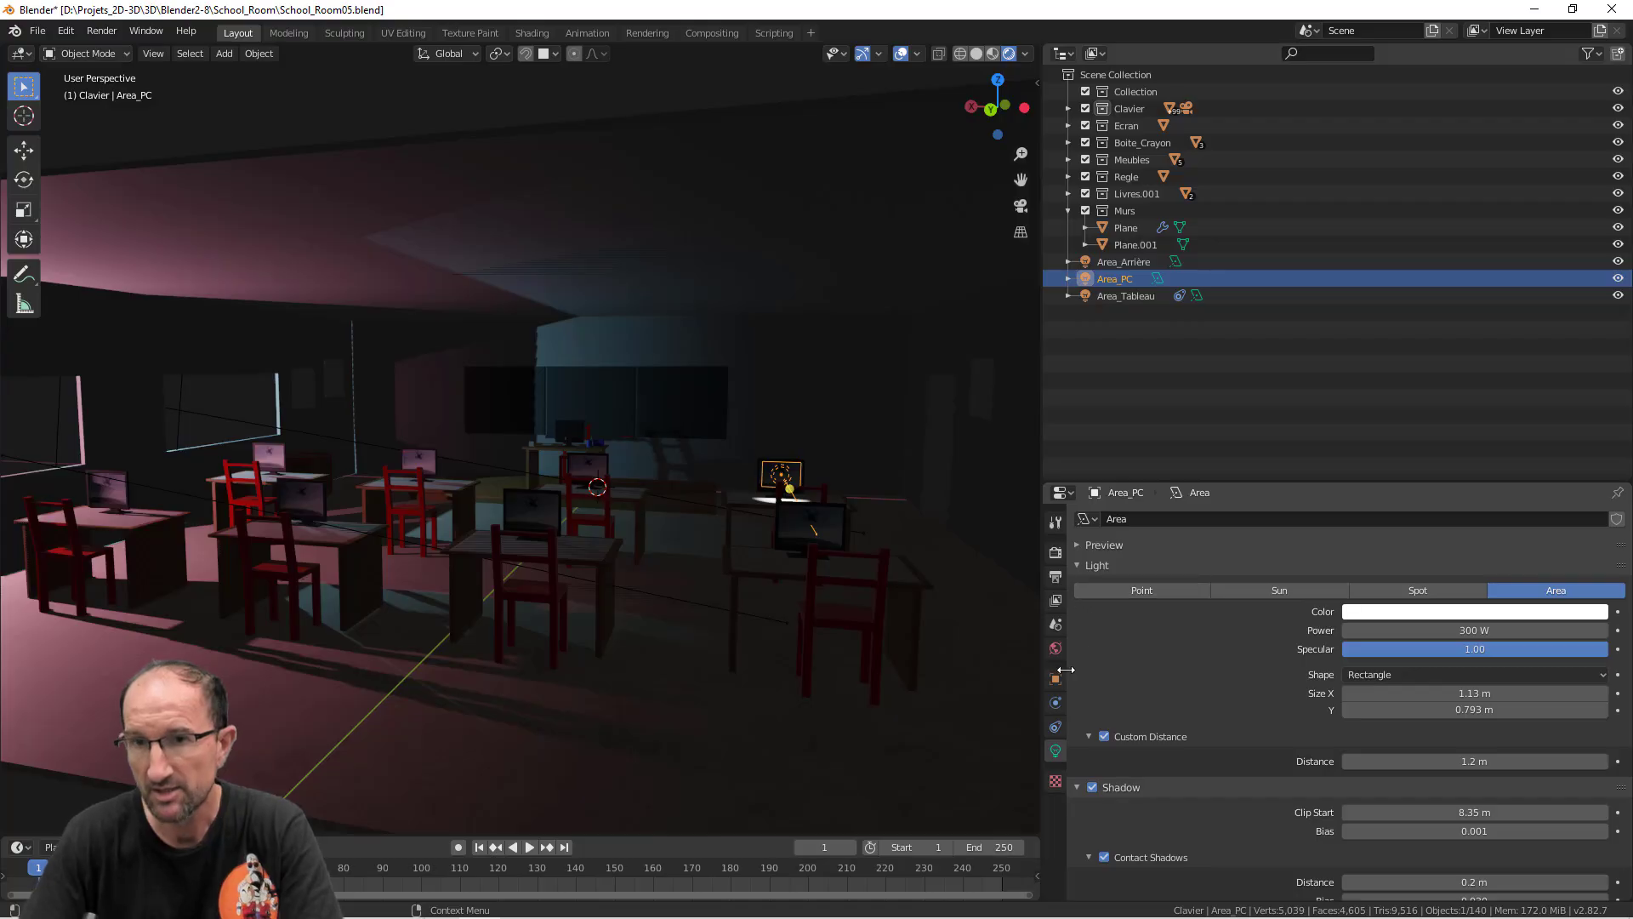
{"action": "left_click", "coordinate": [1055, 552]}
{"action": "left_click", "coordinate": [1374, 518]}
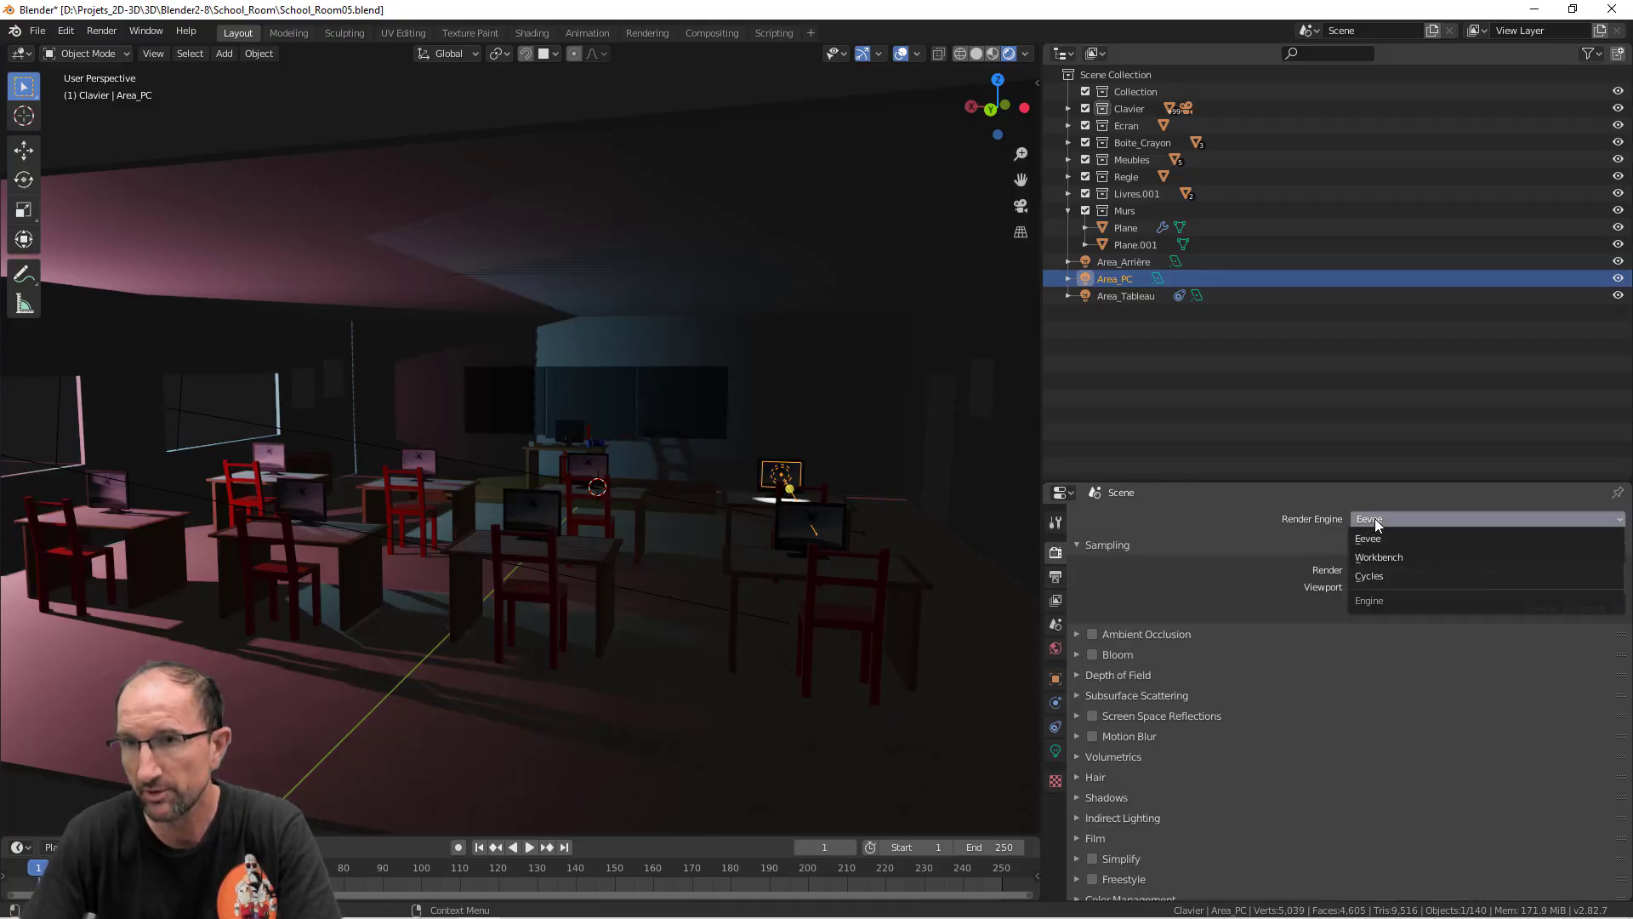
{"action": "left_click", "coordinate": [1376, 573]}
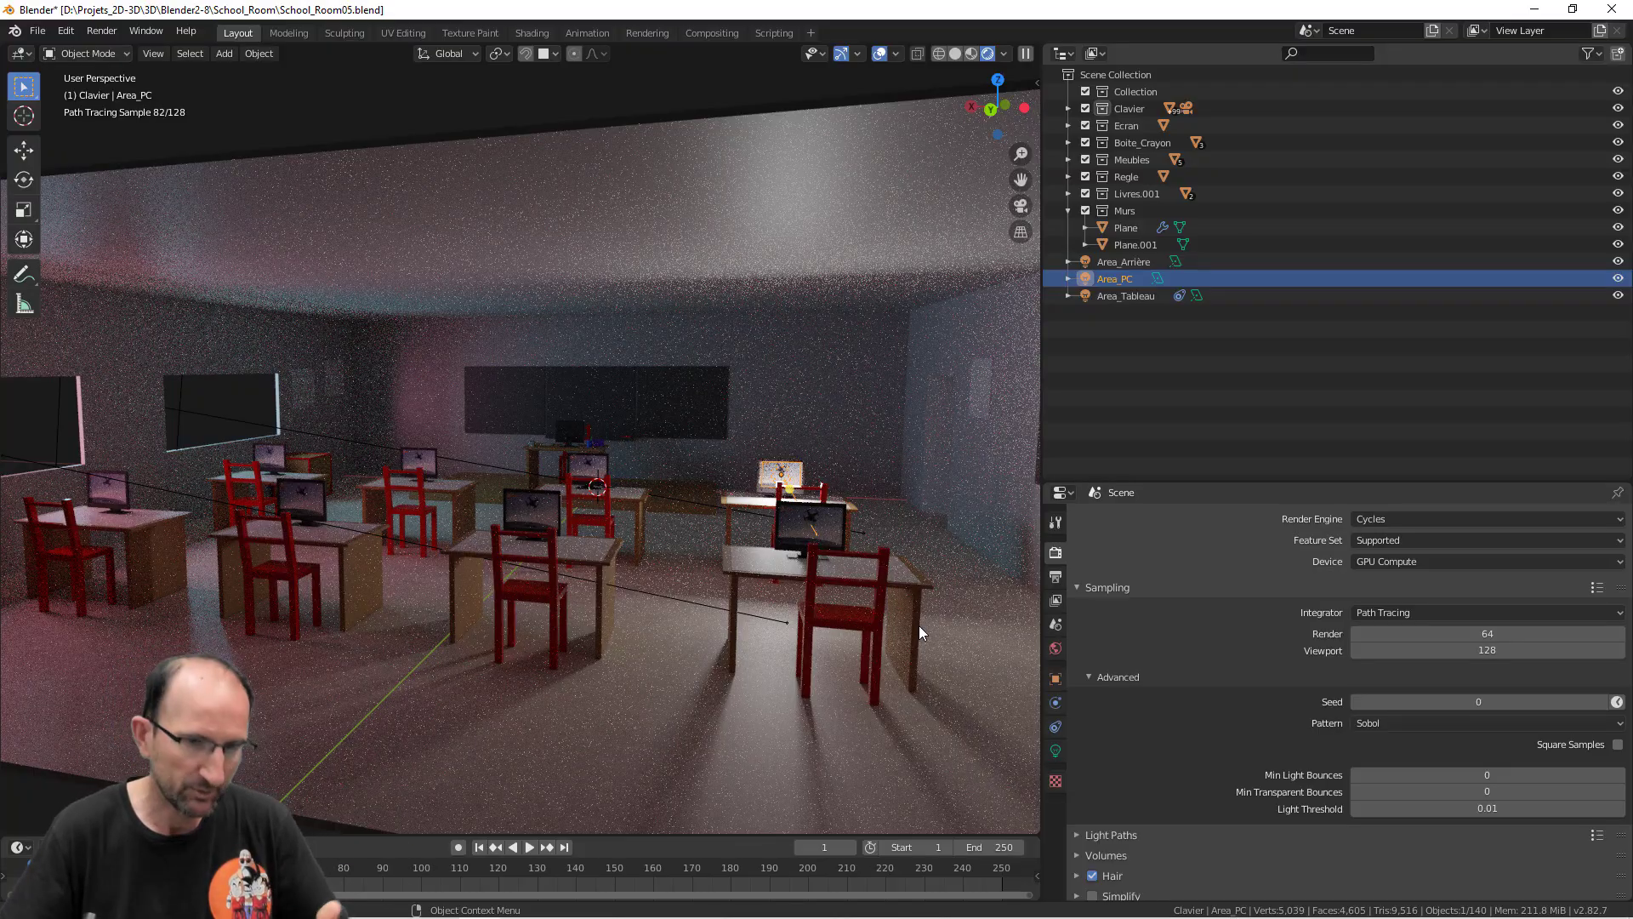
{"action": "mouse_move", "coordinate": [766, 589]}
{"action": "middle_mouse_down"}
{"action": "mouse_move", "coordinate": [836, 600]}
{"action": "mouse_move", "coordinate": [783, 558]}
{"action": "middle_mouse_up"}
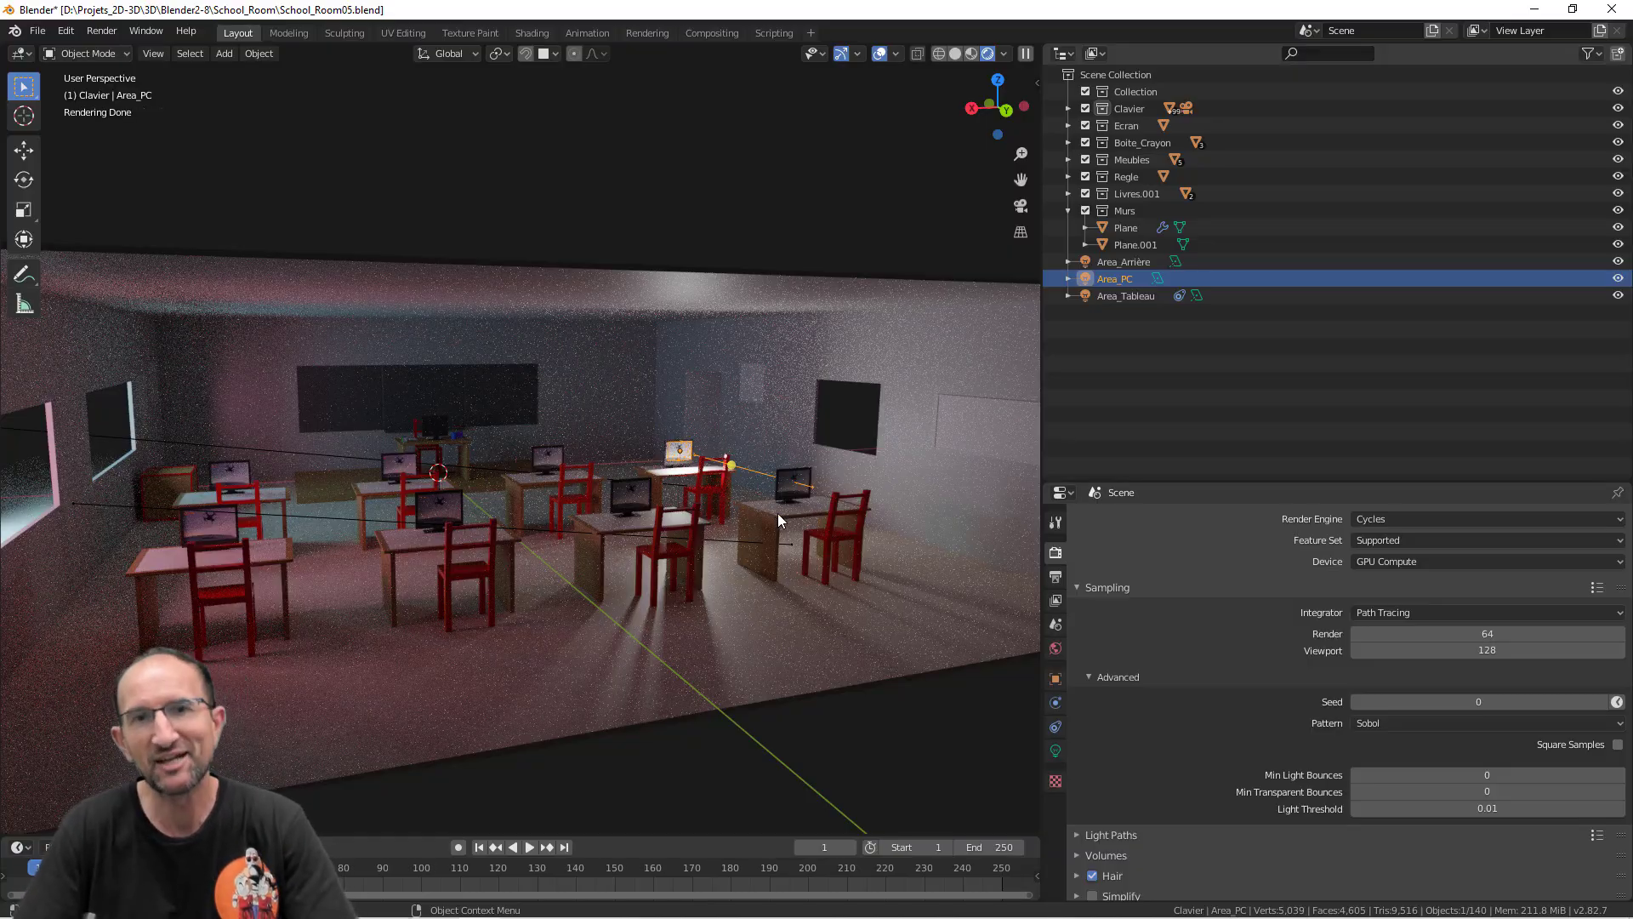
{"action": "middle_click_drag", "start_coordinate": [813, 470], "coordinate": [850, 511]}
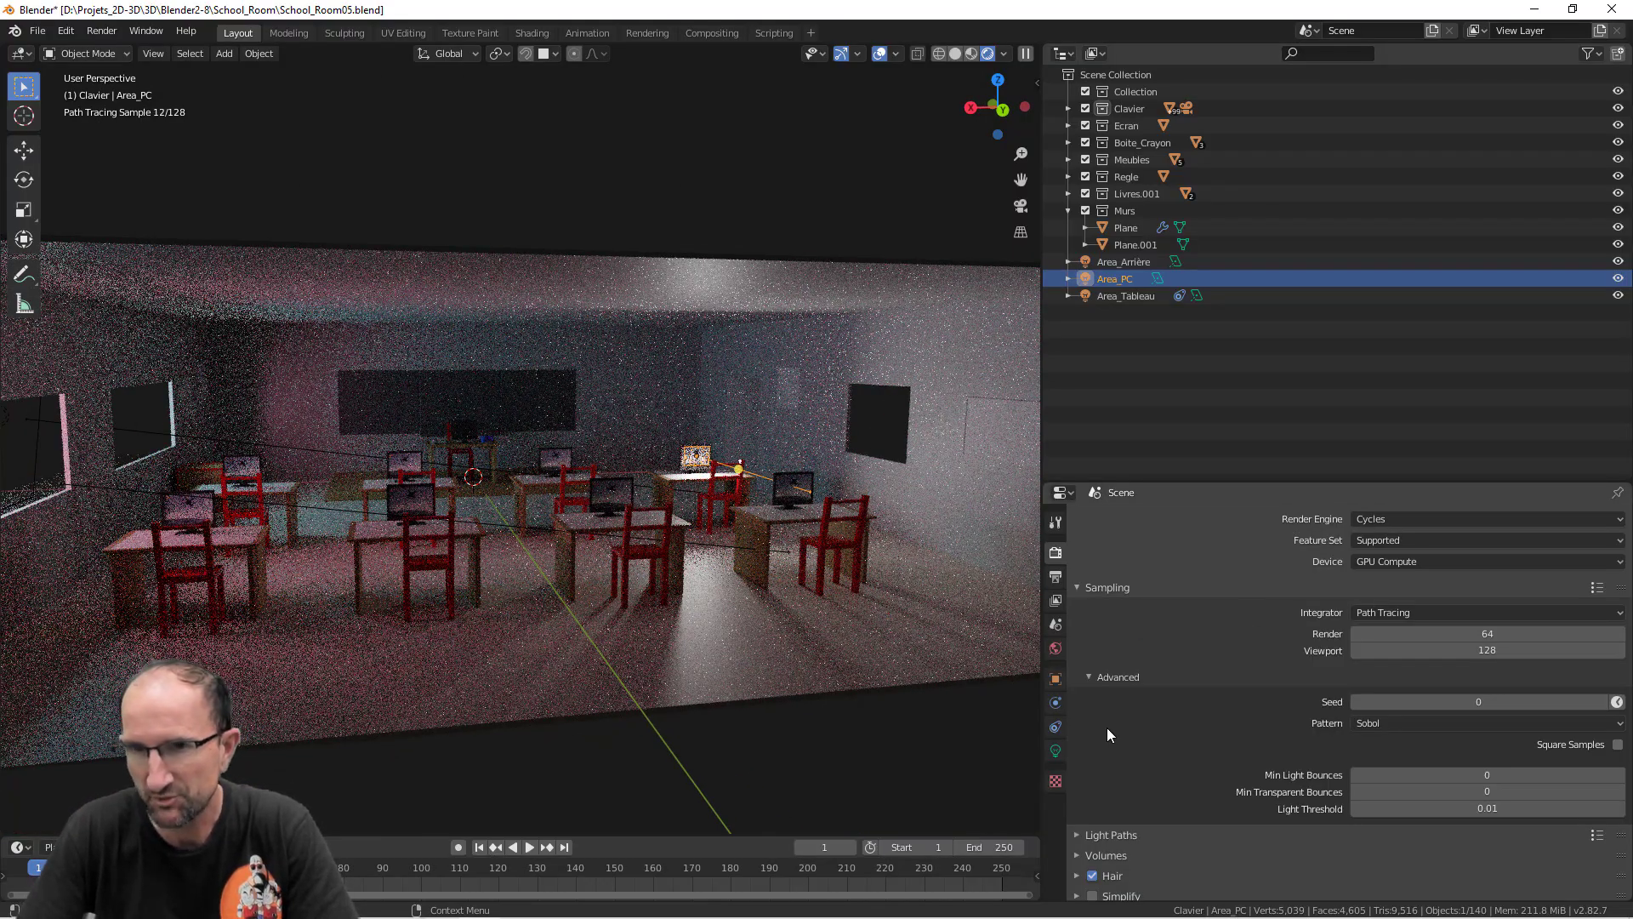
Try the Area_PC light without Cast Shadow and without Multiple Importance, turning each option back on
{"action": "left_click", "coordinate": [1056, 750]}
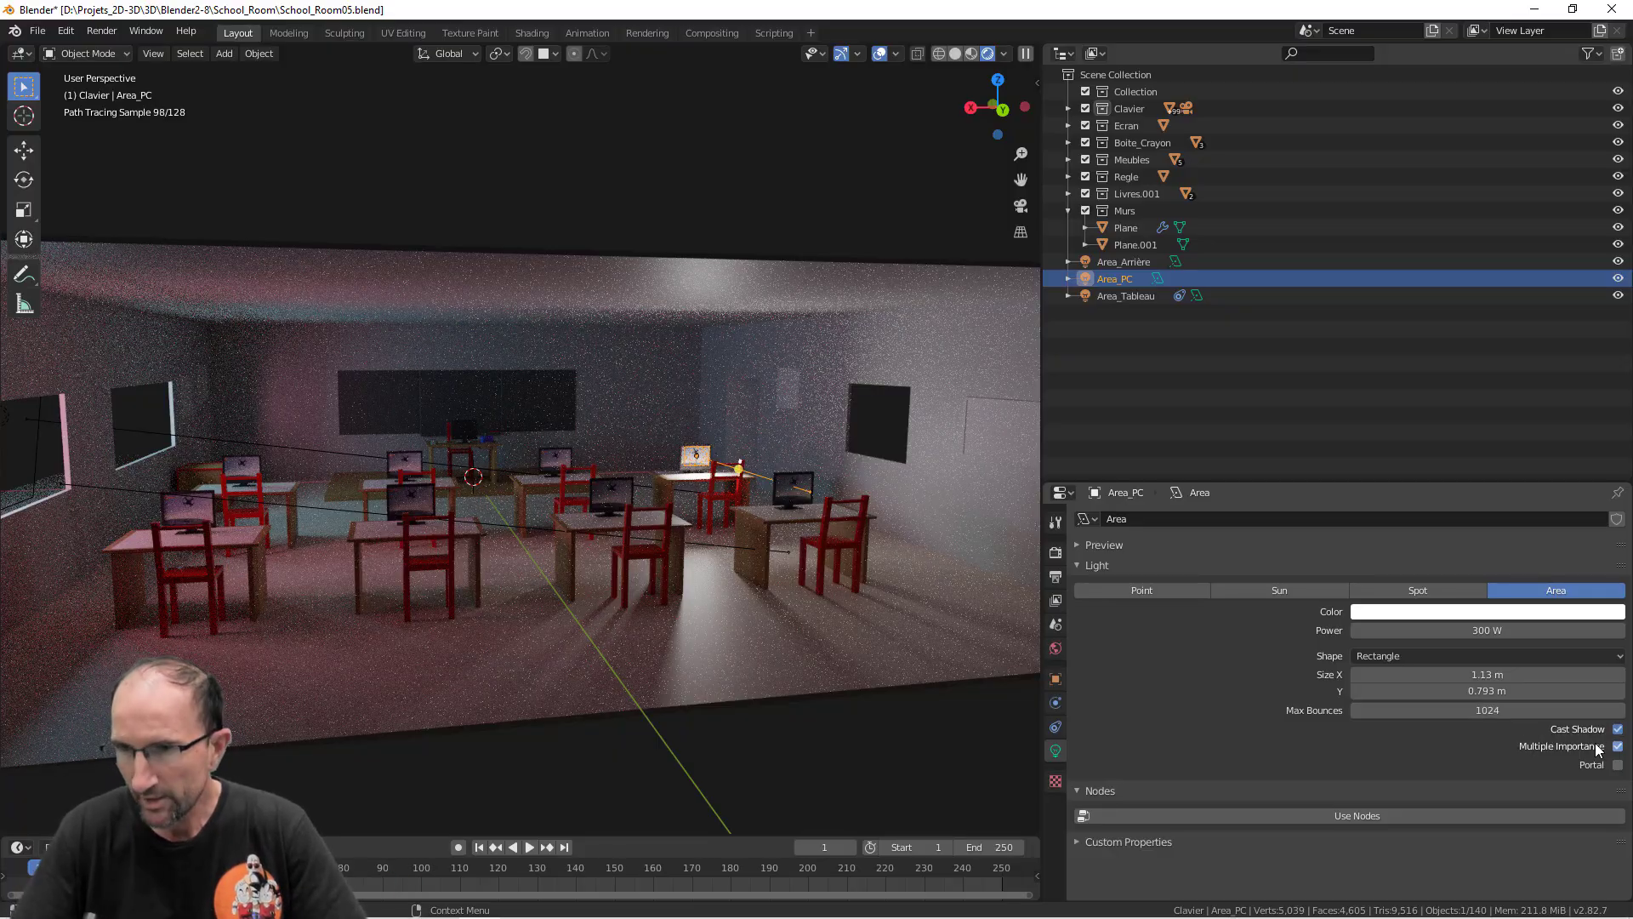
{"action": "left_click", "coordinate": [1618, 730]}
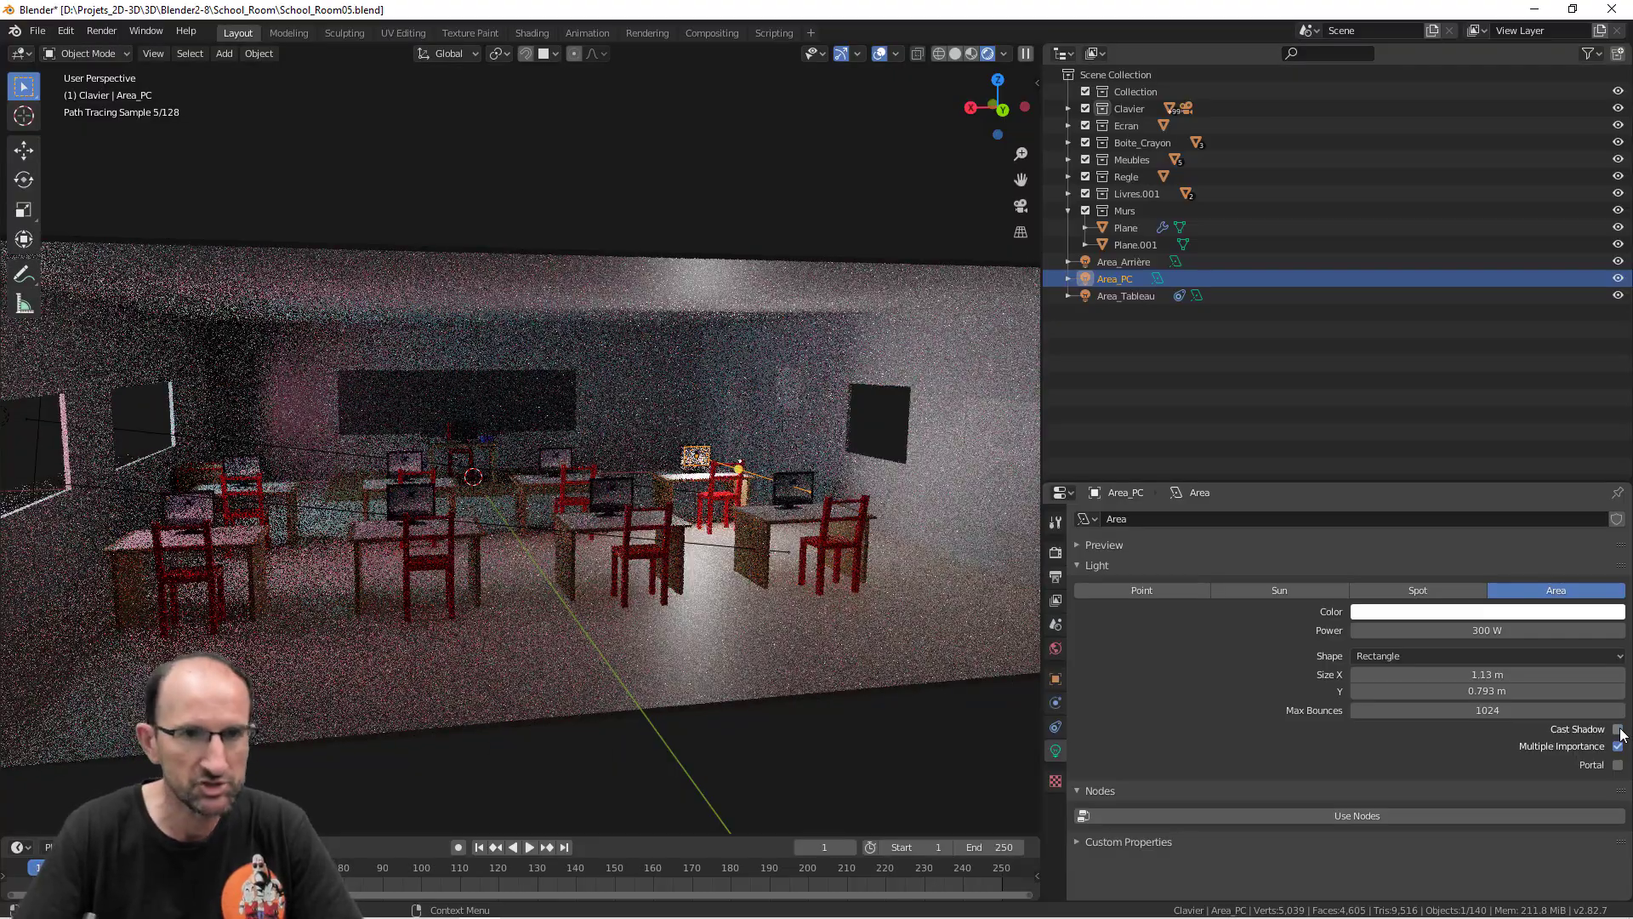
{"action": "left_click", "coordinate": [1618, 730]}
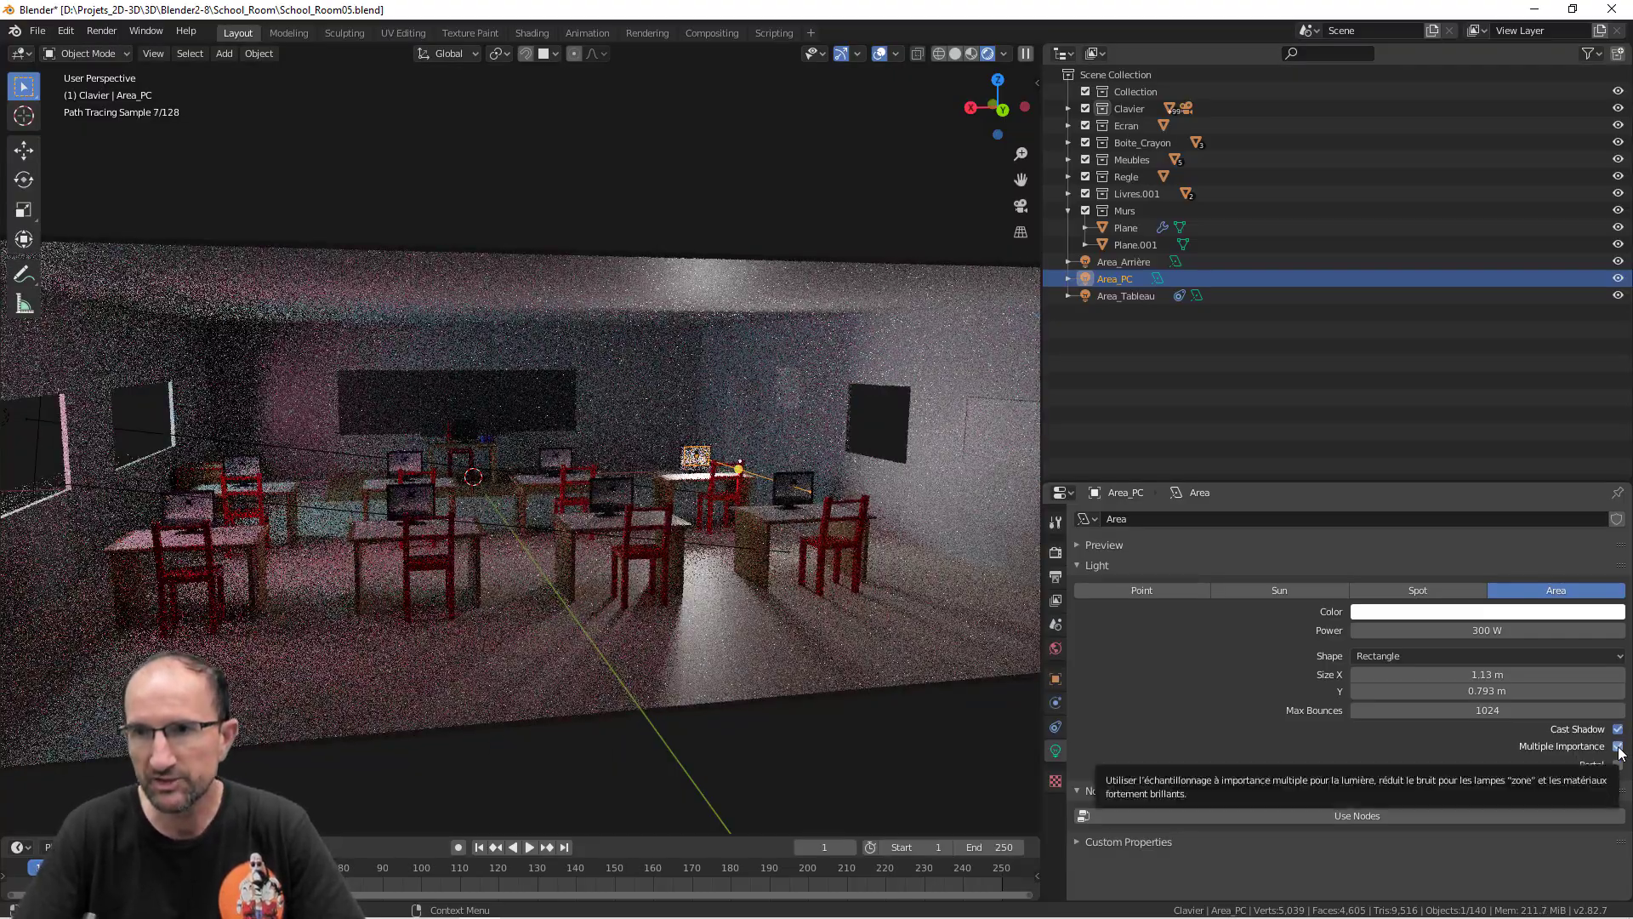
{"action": "left_click", "coordinate": [1618, 747]}
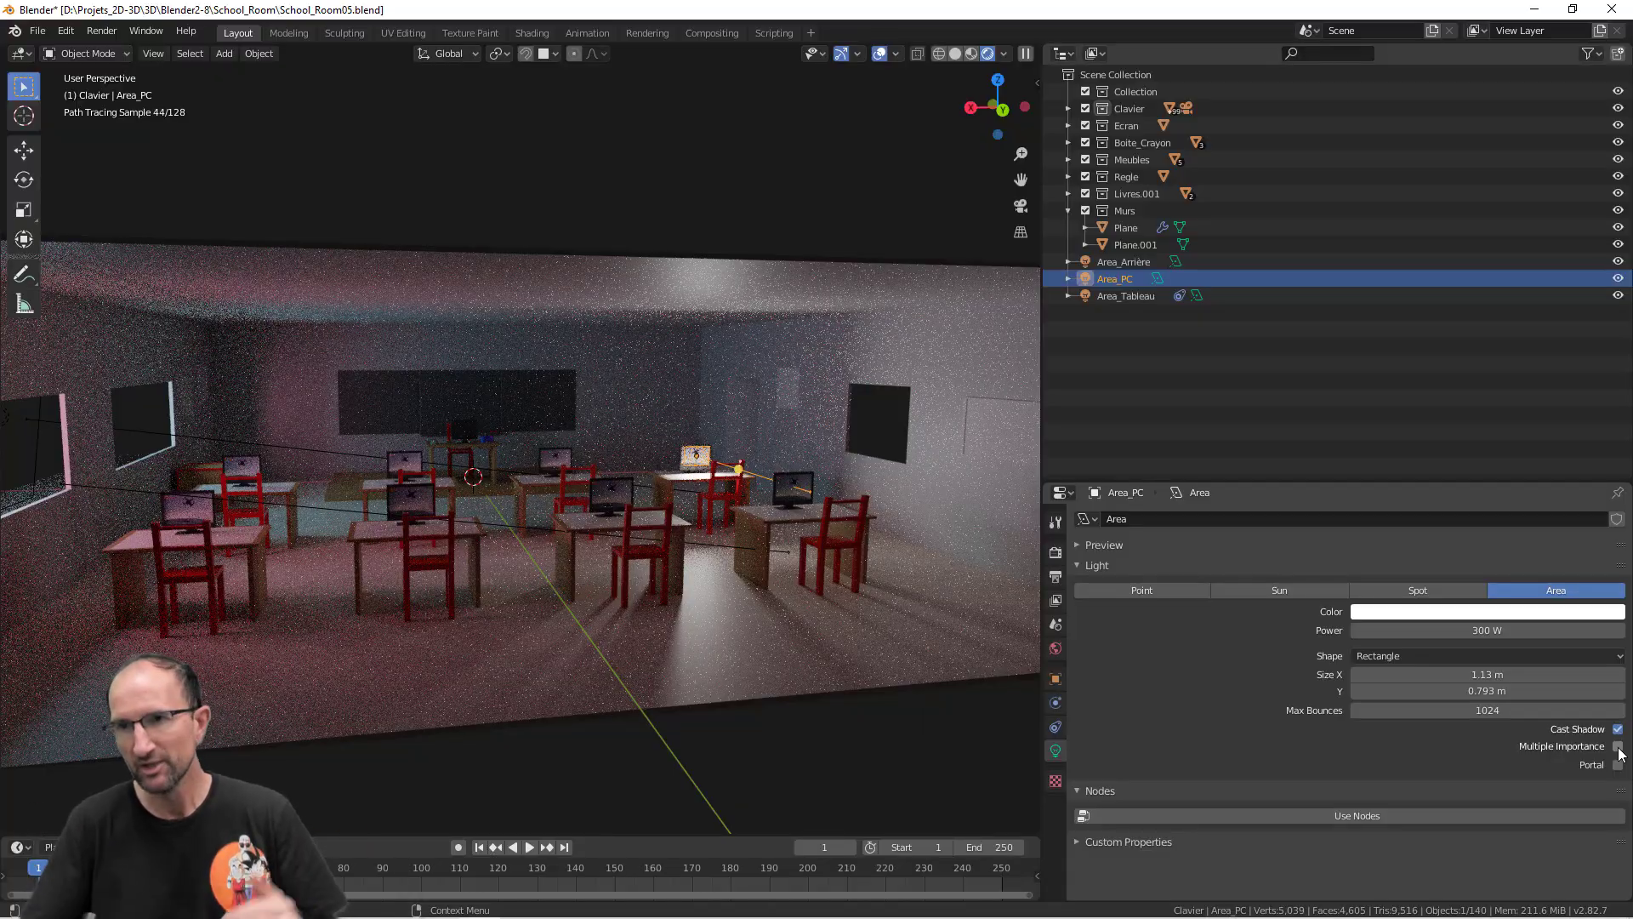
{"action": "left_click", "coordinate": [1619, 748]}
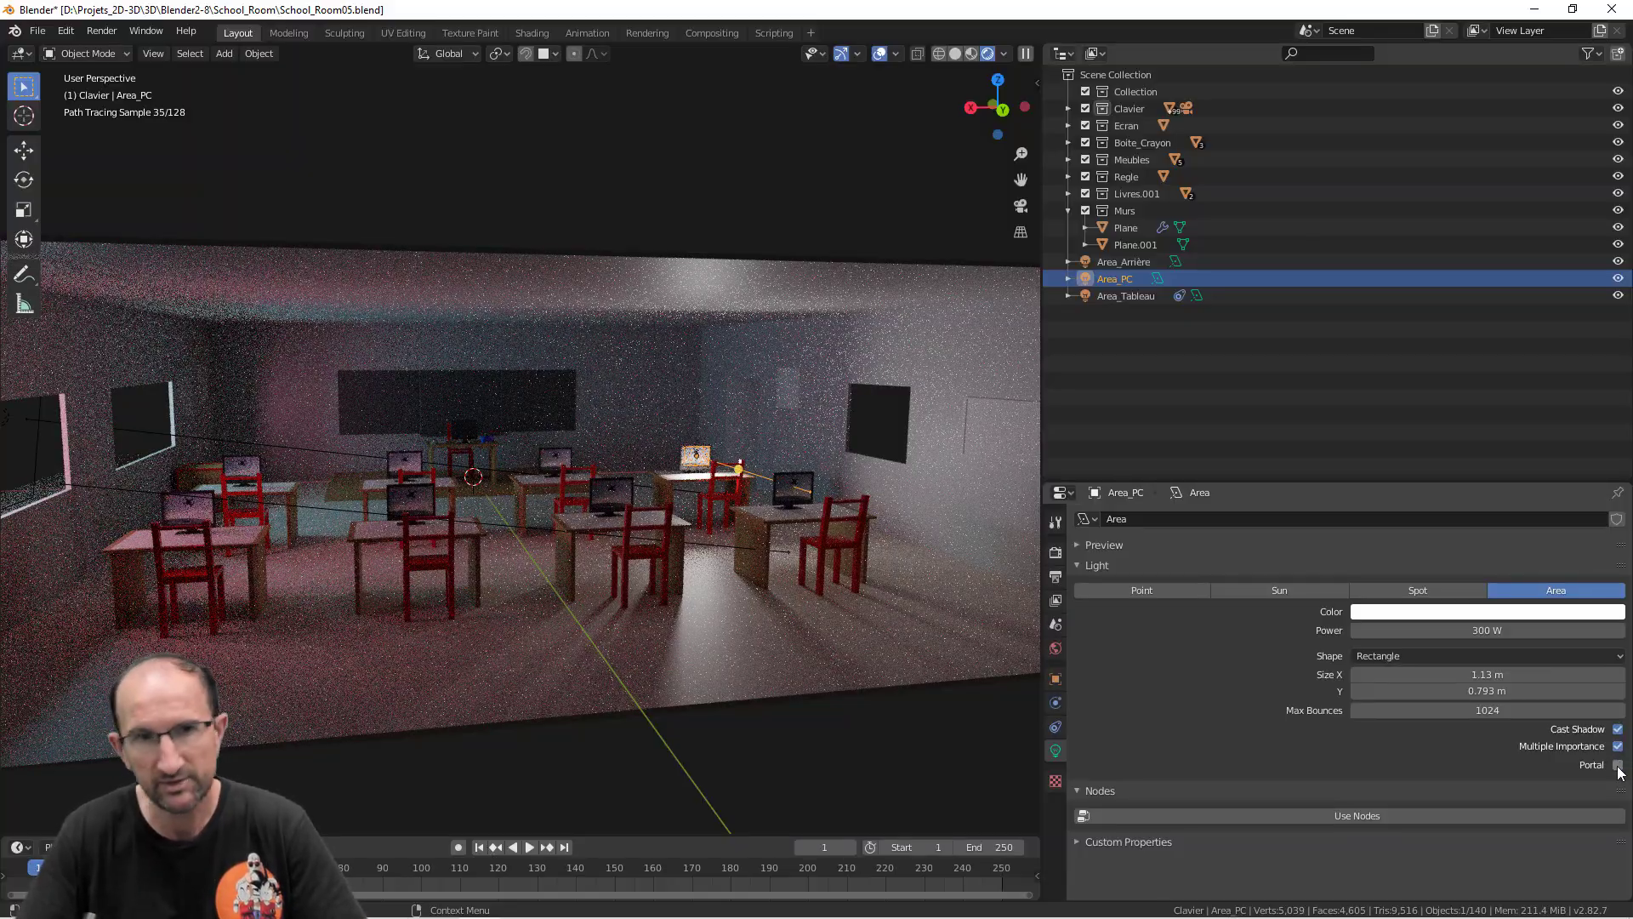
Enable the Portal option on the Area_PC light
{"action": "left_click", "coordinate": [1618, 765]}
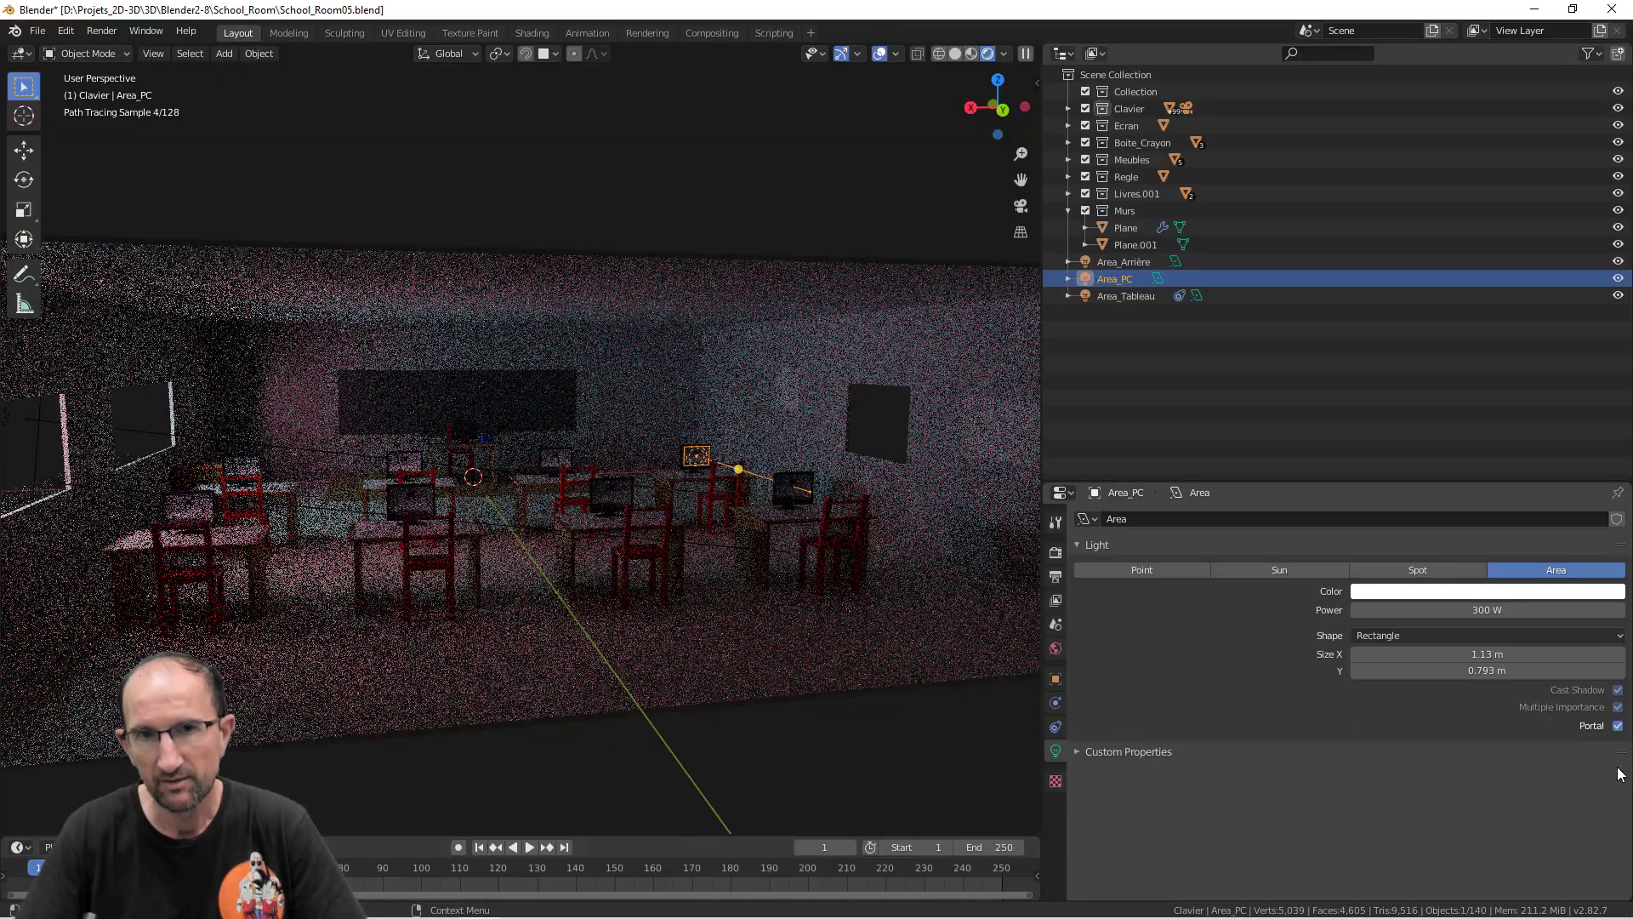